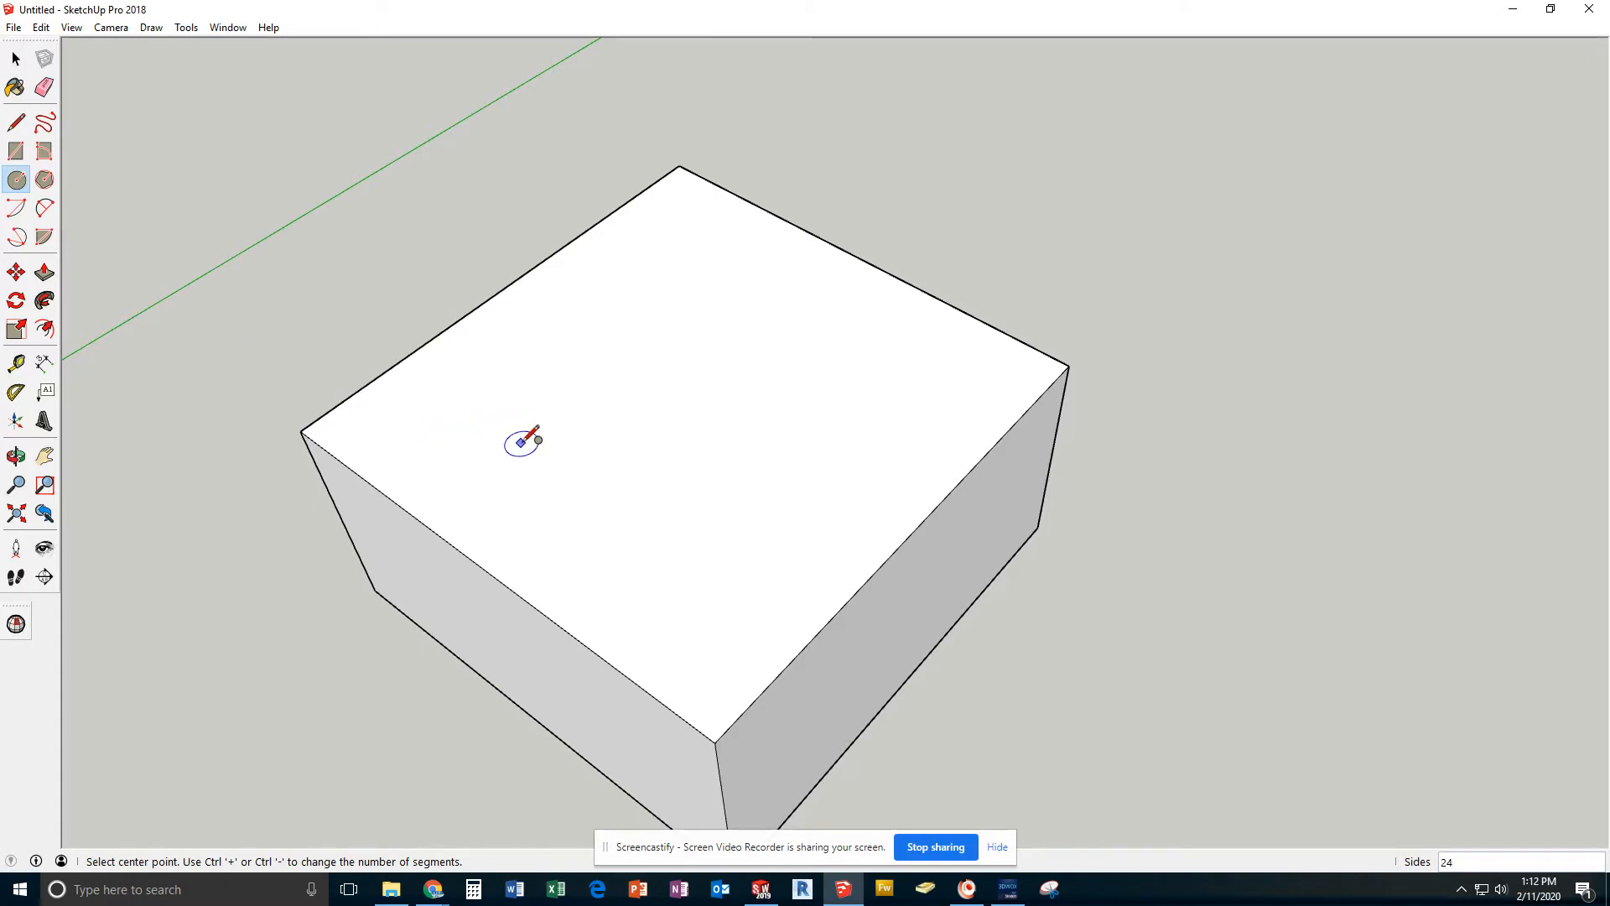
# Draw a construction rectangle 45 mm long on the block's top face, starting from its left corner
pyautogui.click(16, 59)
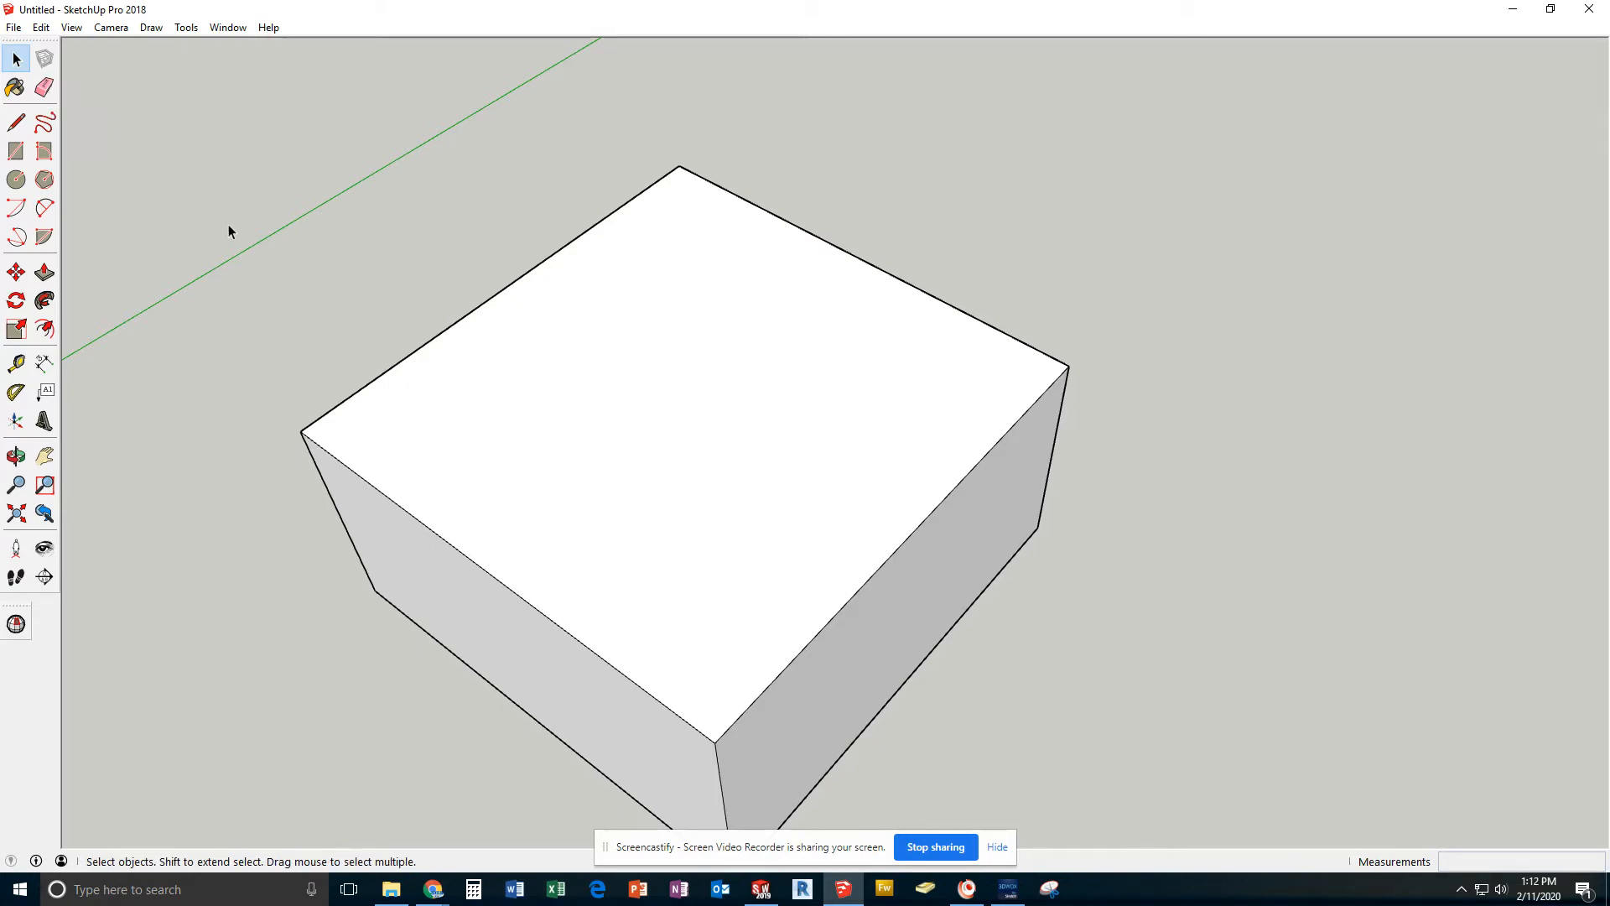
pyautogui.click(18, 124)
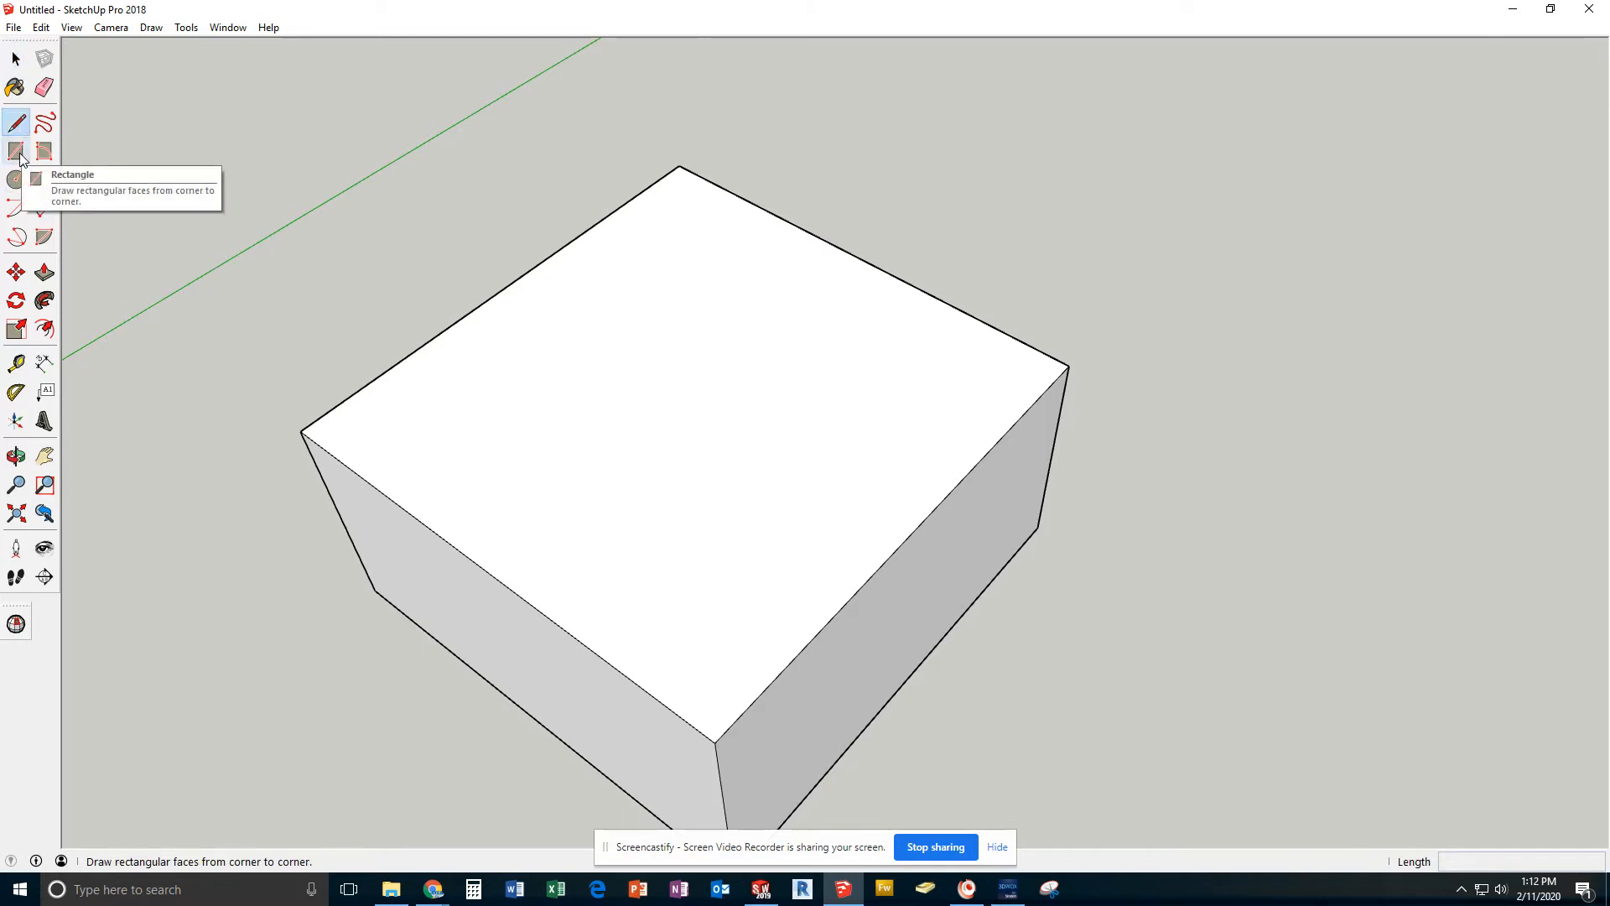
pyautogui.click(16, 152)
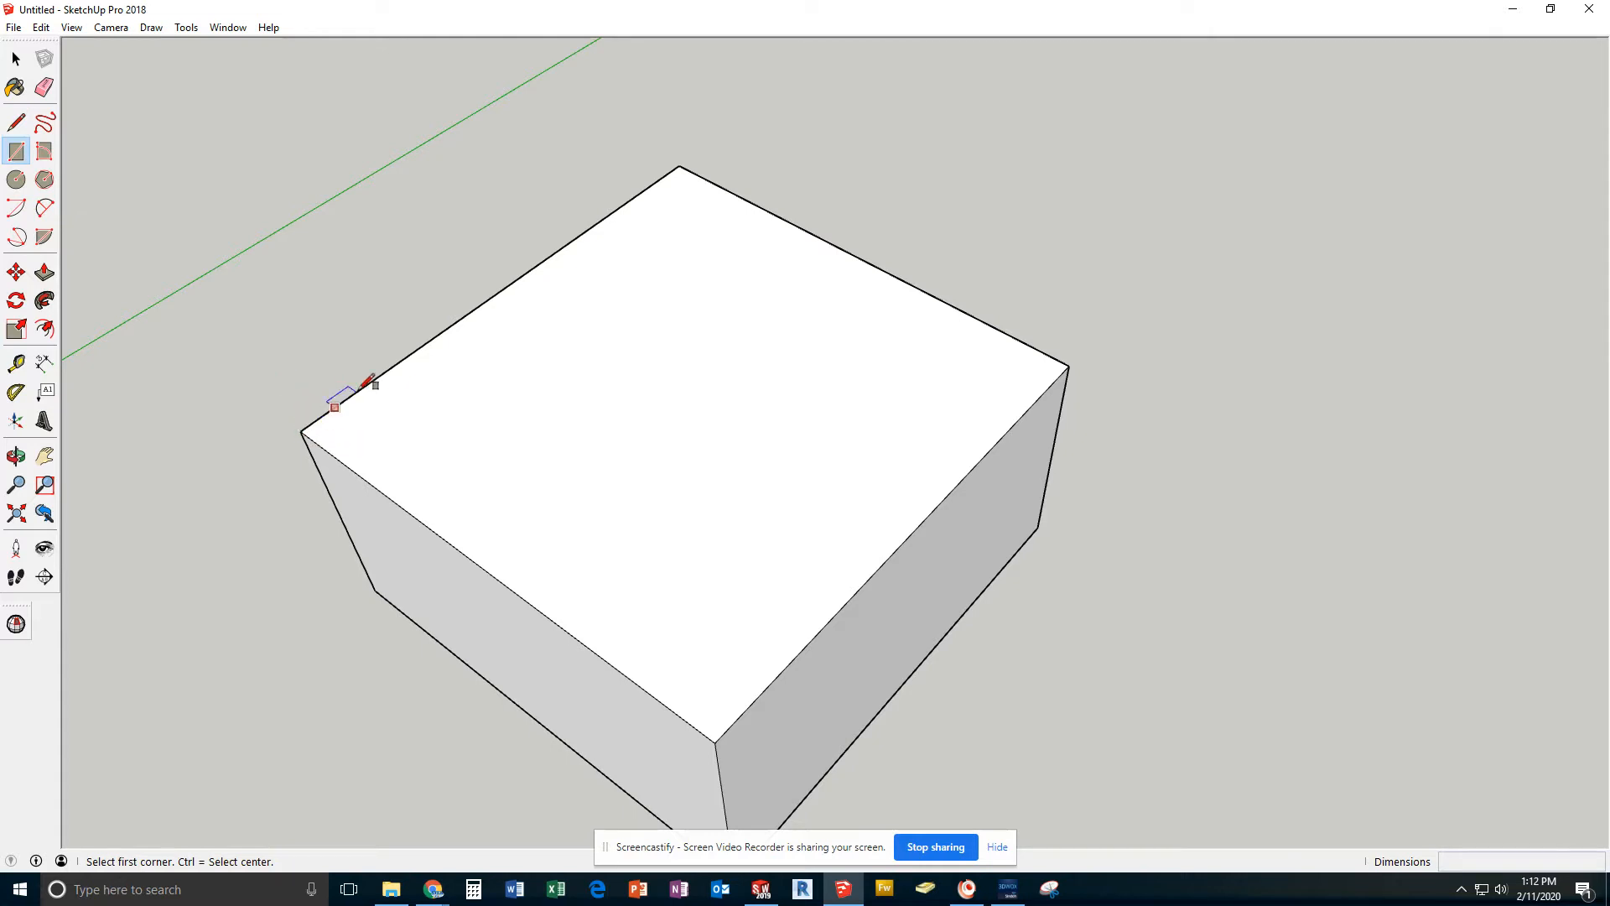
pyautogui.click(300, 431)
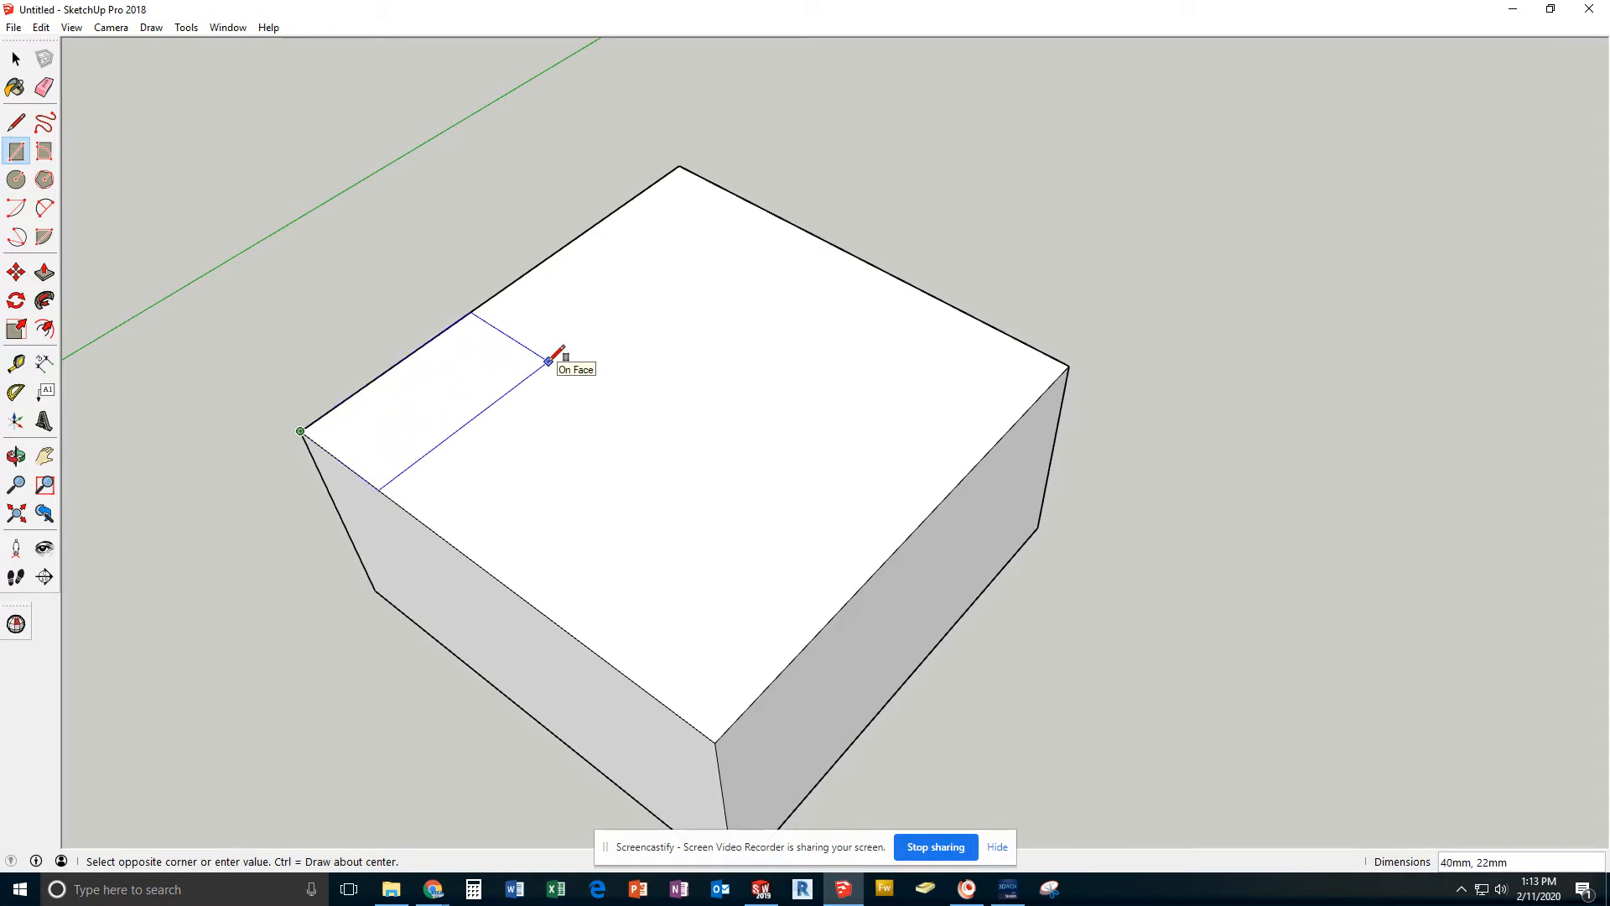
pyautogui.write('45,20')
pyautogui.press('Return')
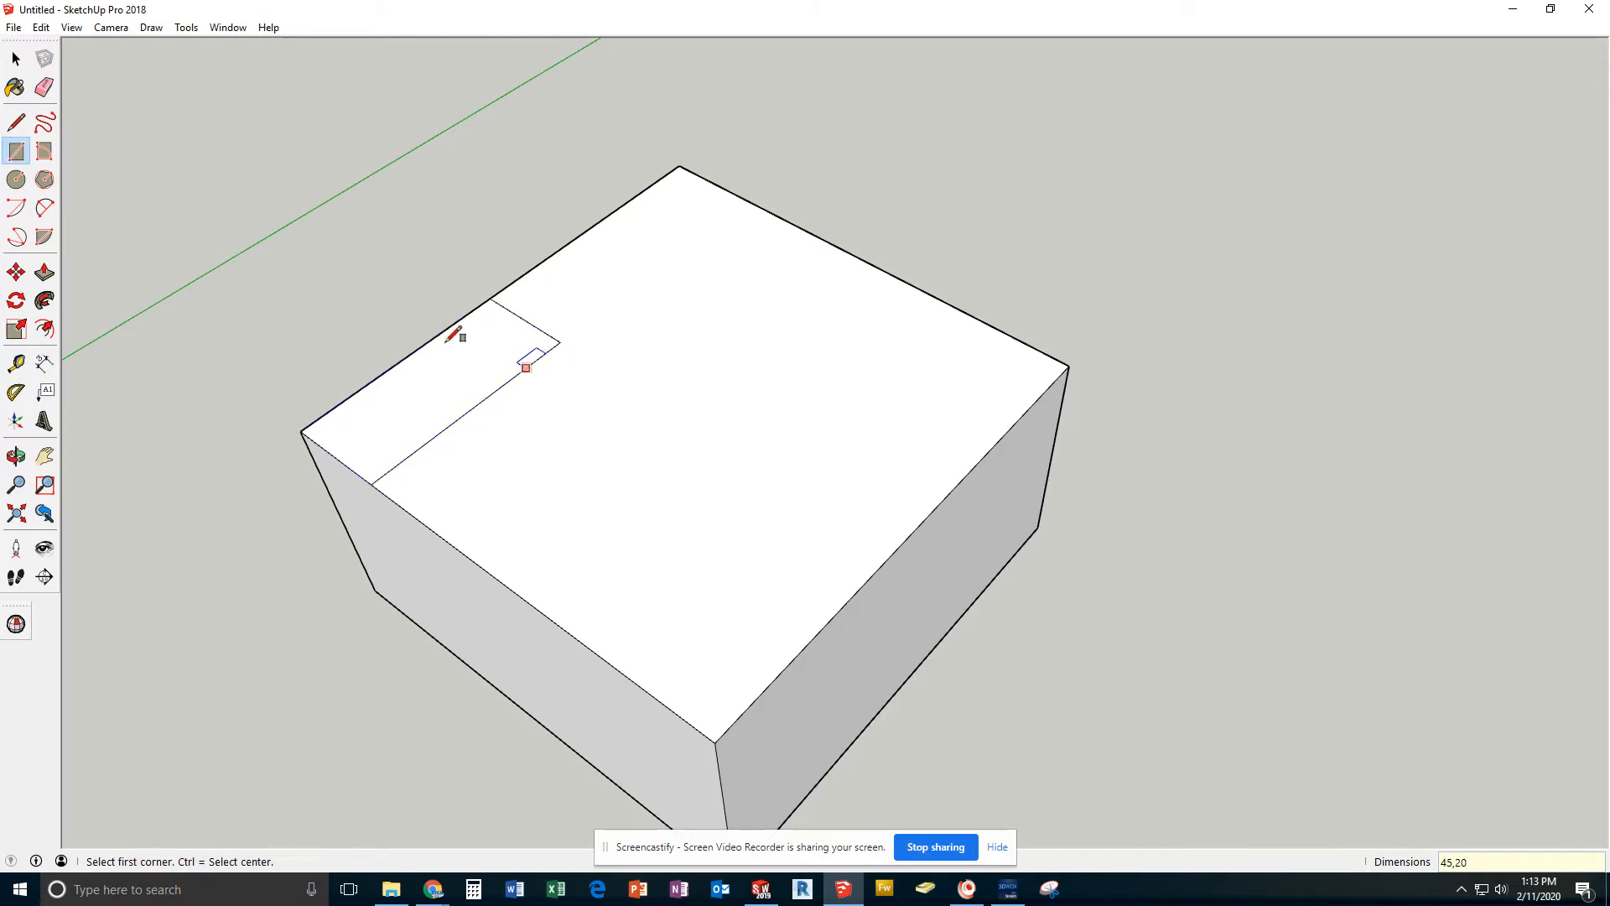
# Draw a circle with a 9 mm radius centred on the rectangle's inner corner
pyautogui.click(16, 179)
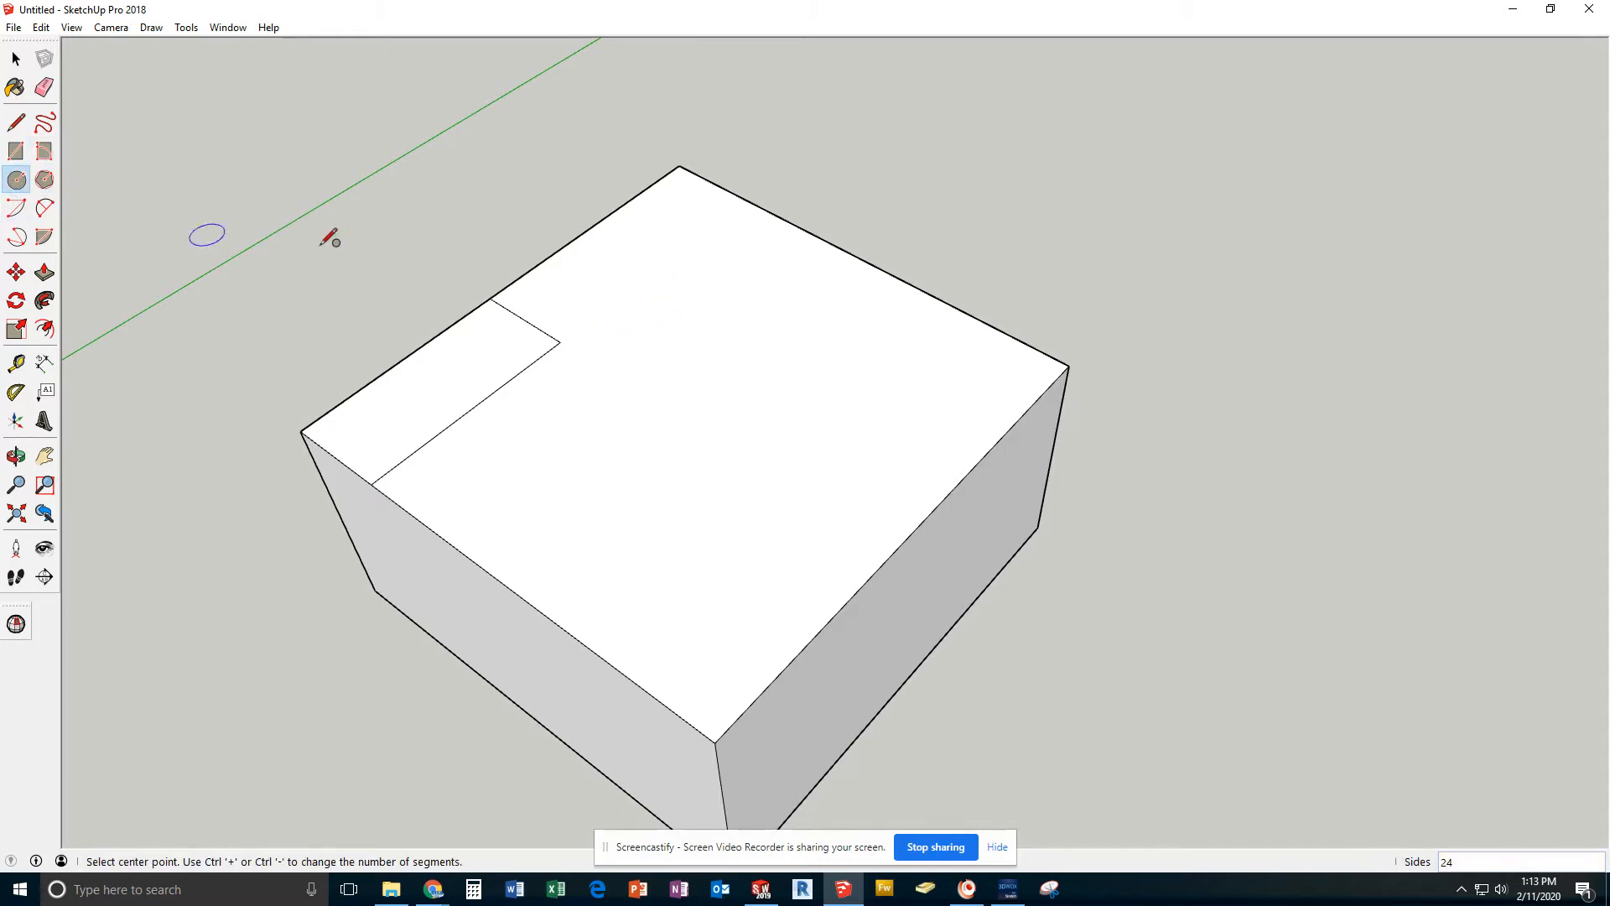
pyautogui.click(560, 341)
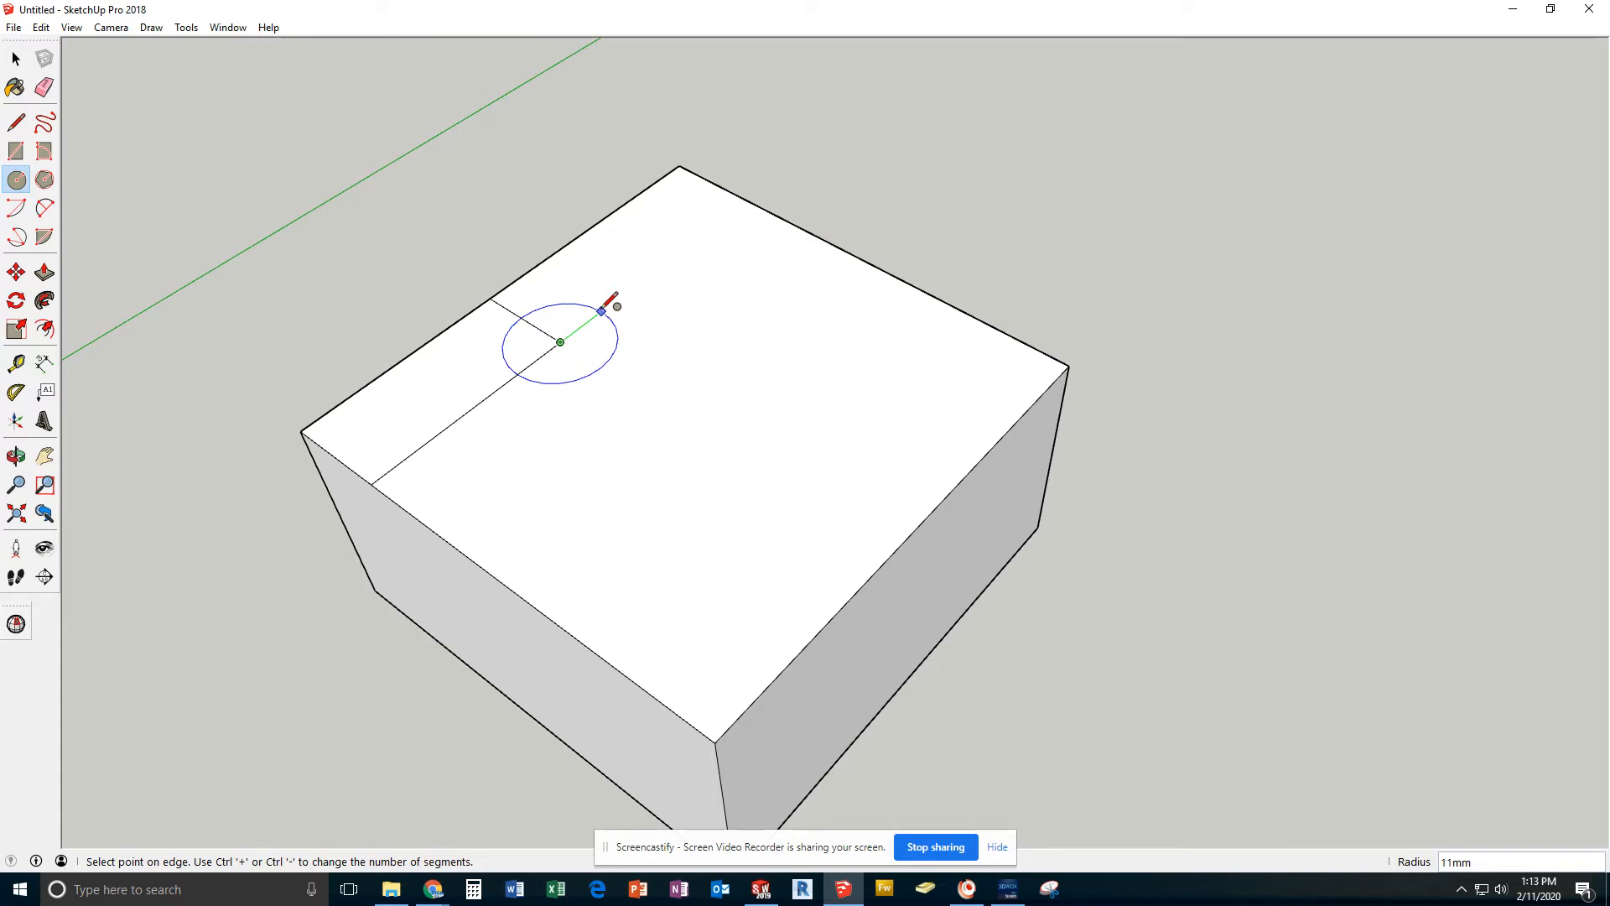
pyautogui.write('9')
pyautogui.press('Return')
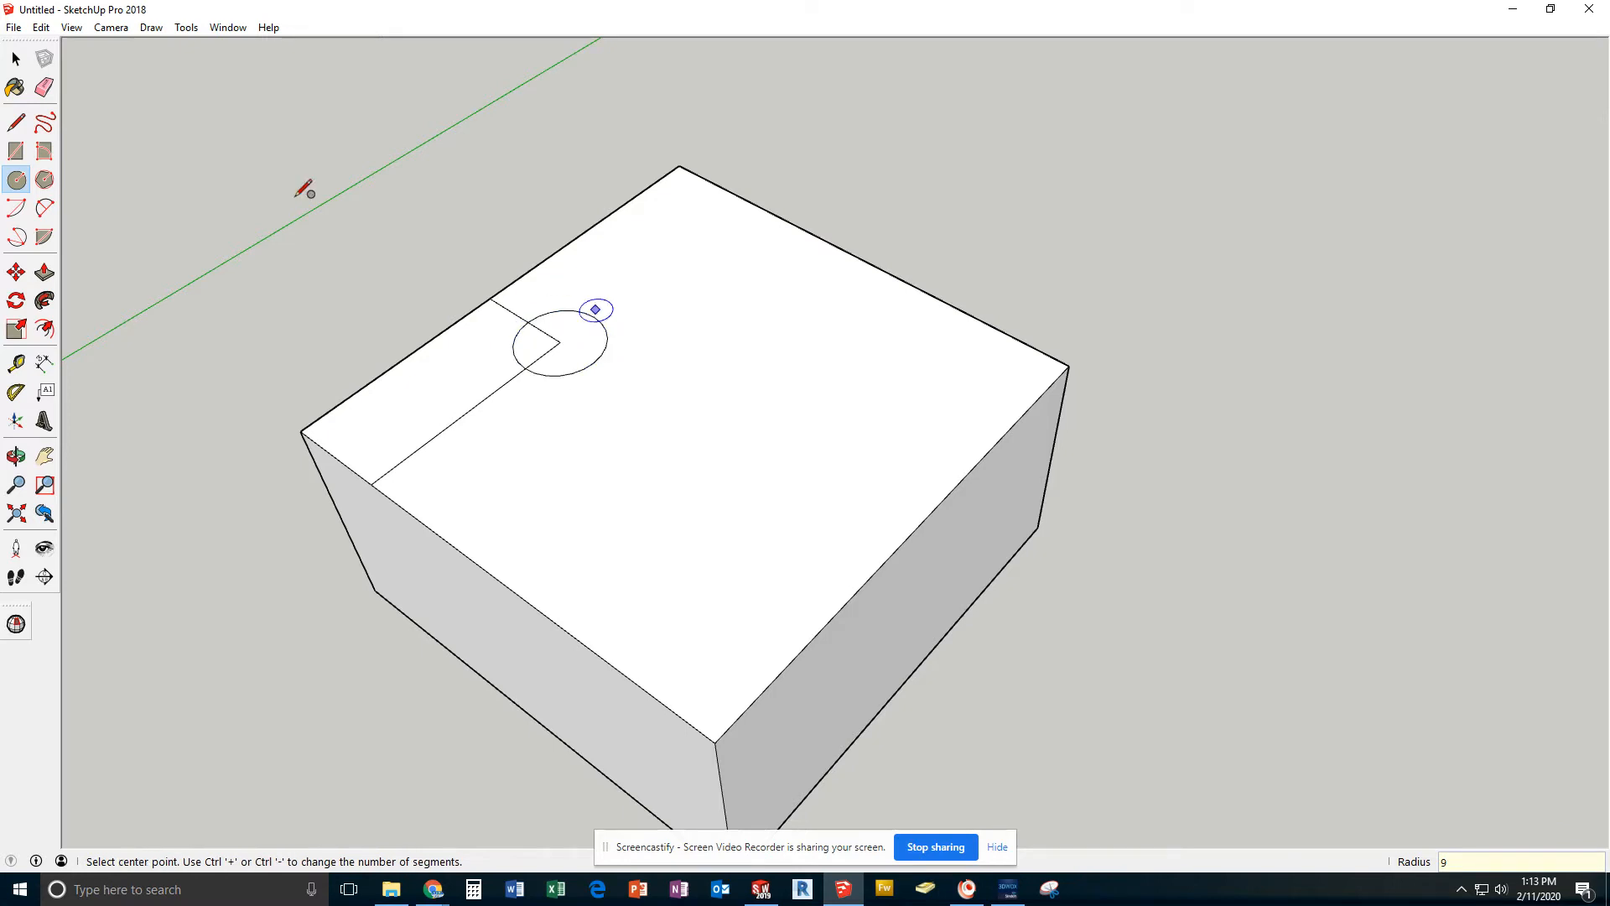
# Select the separate regions of the rectangle and circle to examine how the construction lines divide them, and clear the selection
pyautogui.click(16, 58)
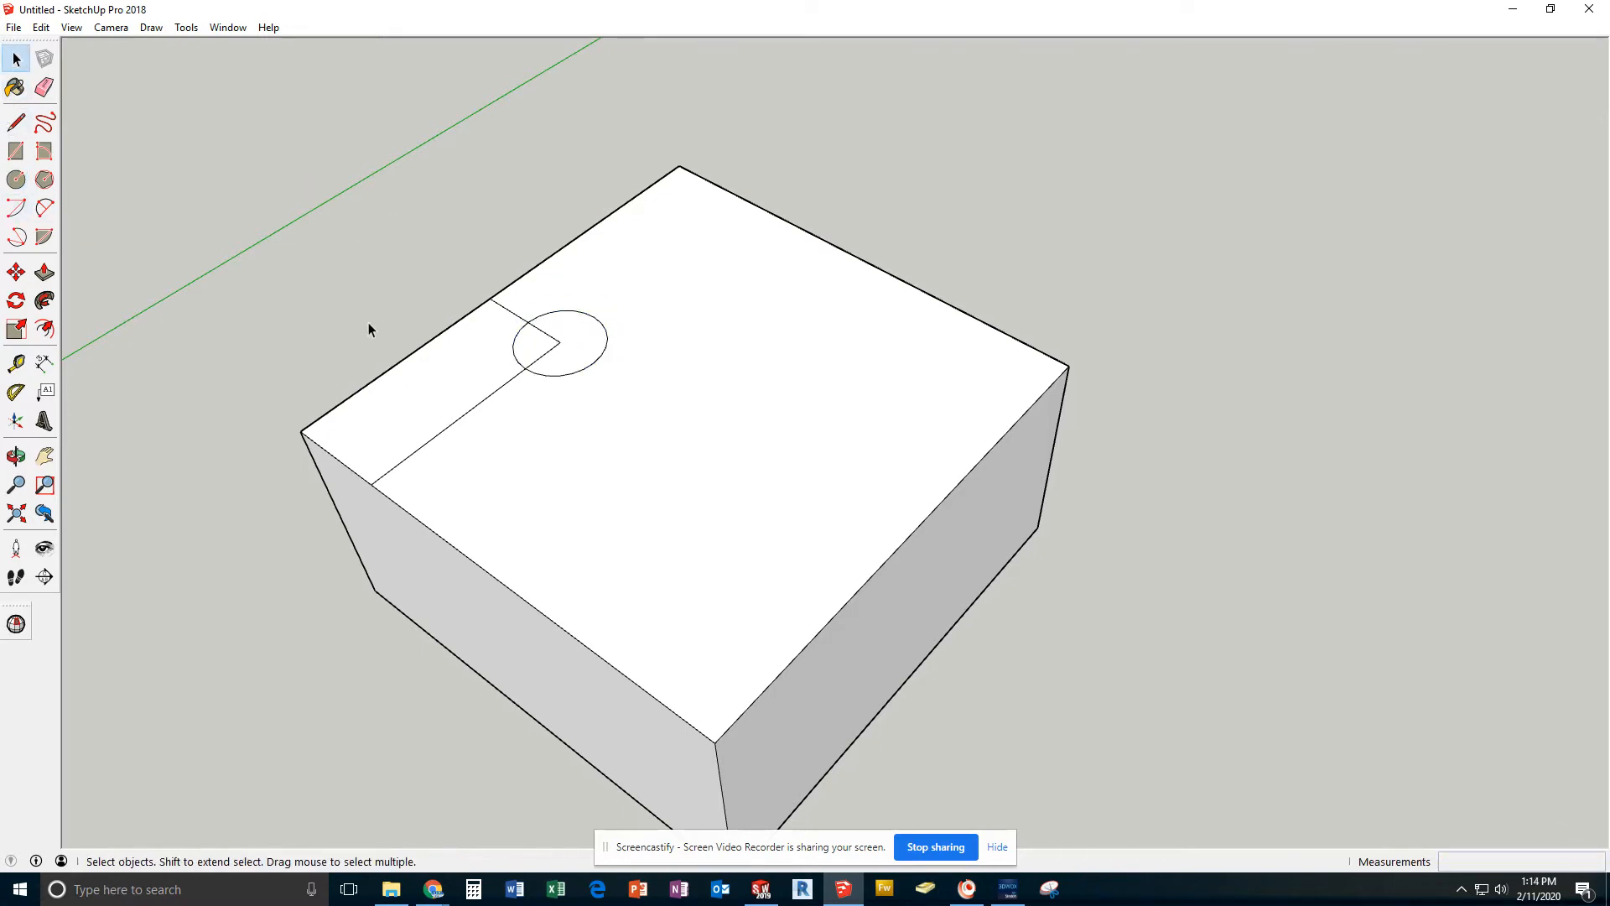
pyautogui.click(450, 379)
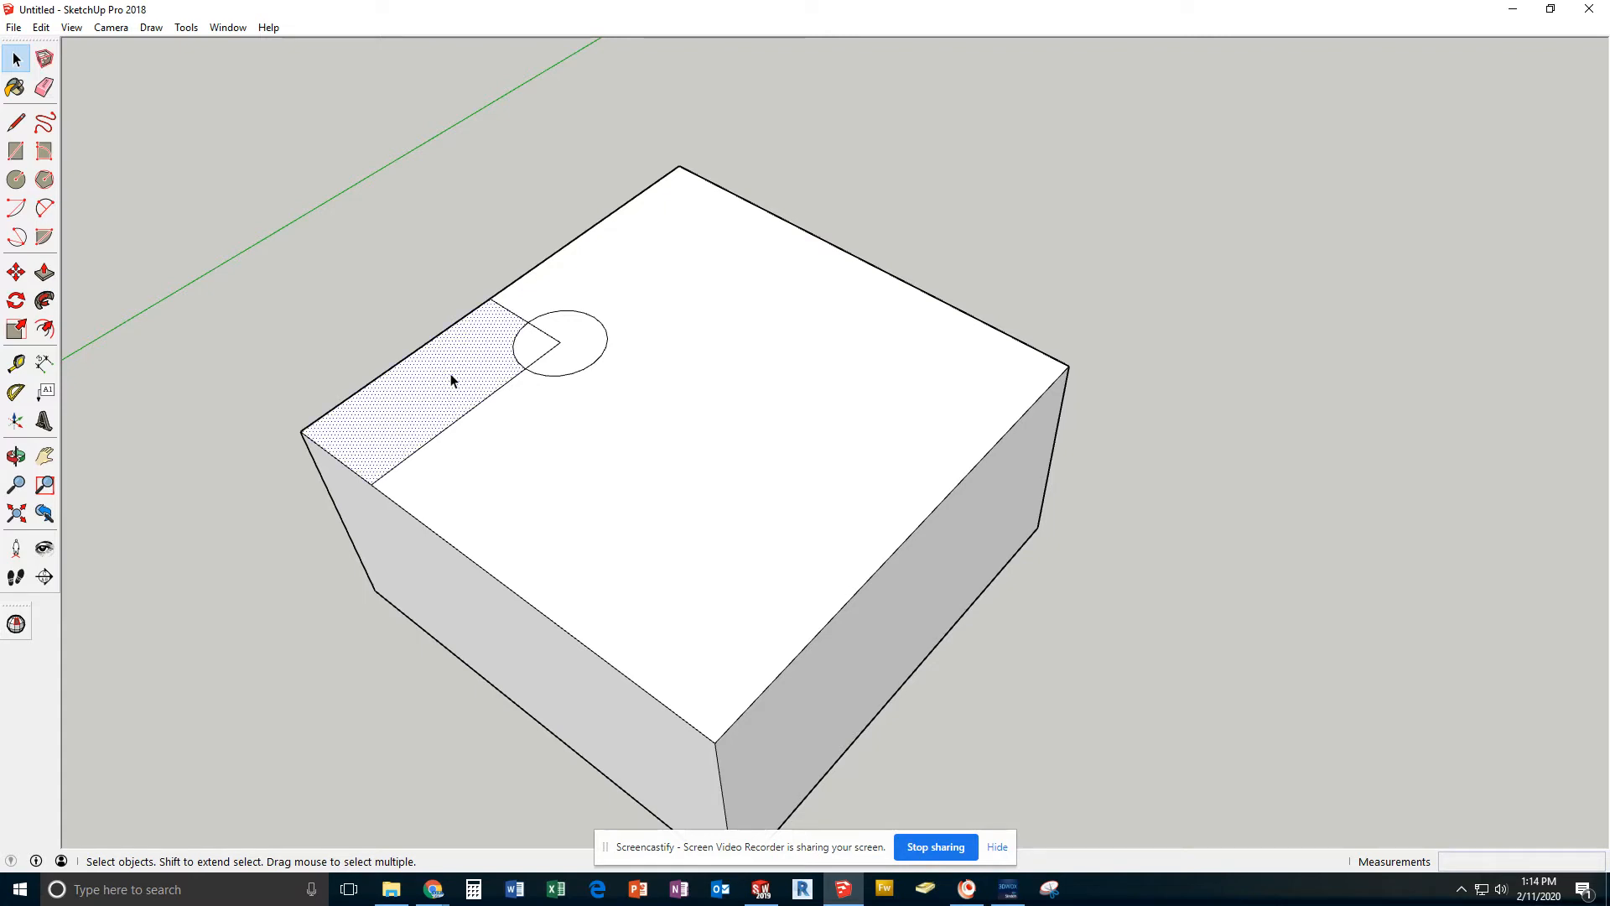
pyautogui.click(528, 351)
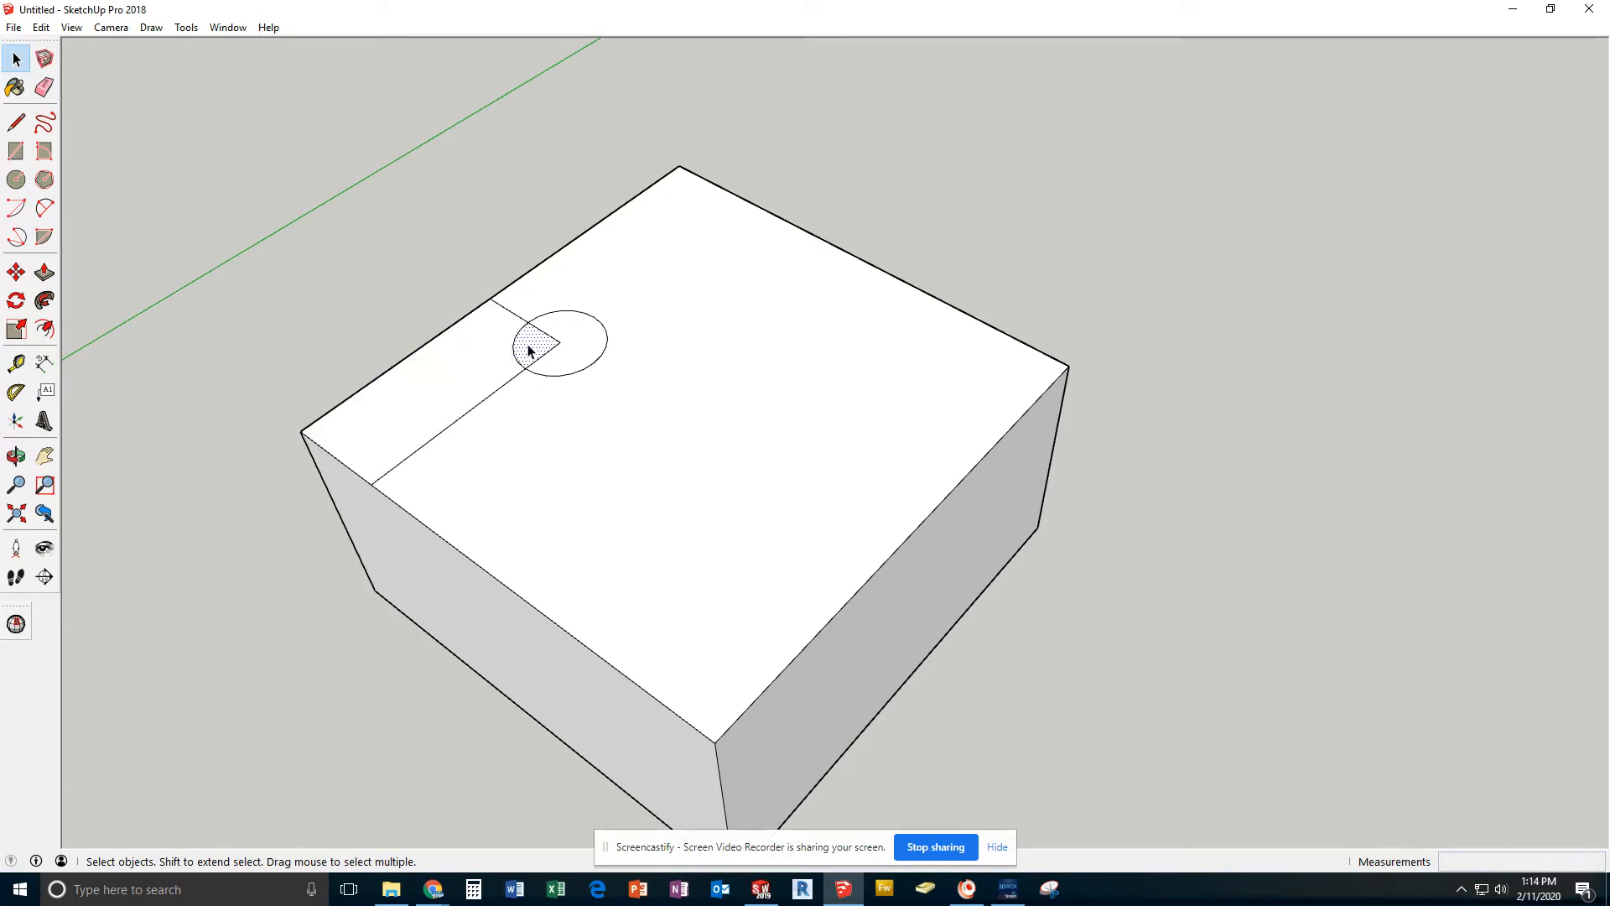
pyautogui.click(589, 344)
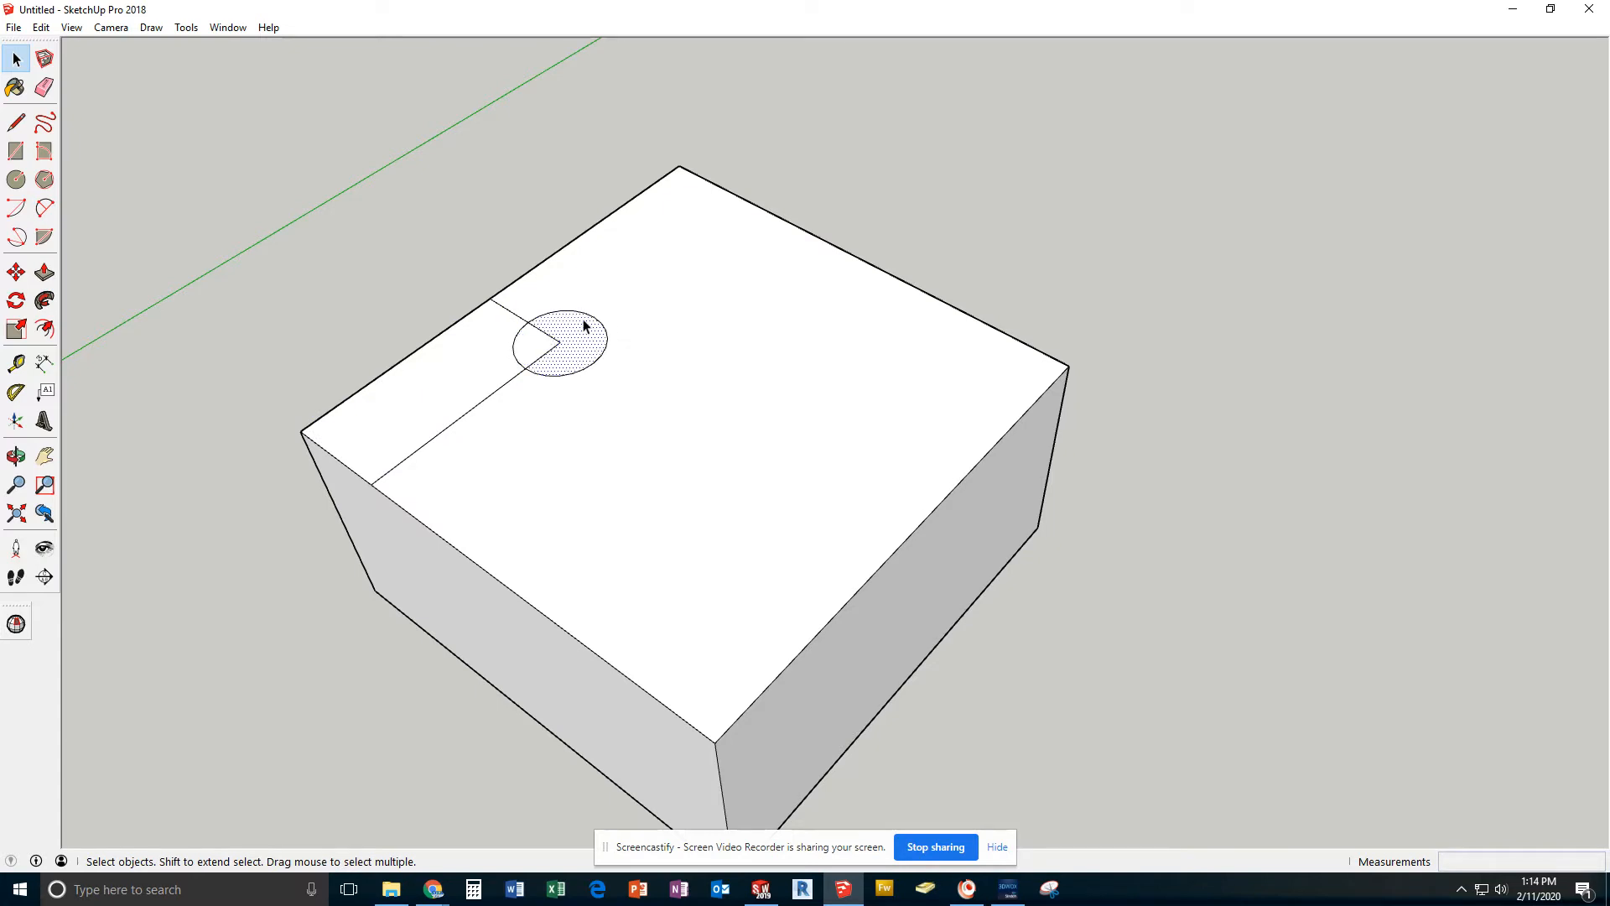
pyautogui.click(415, 260)
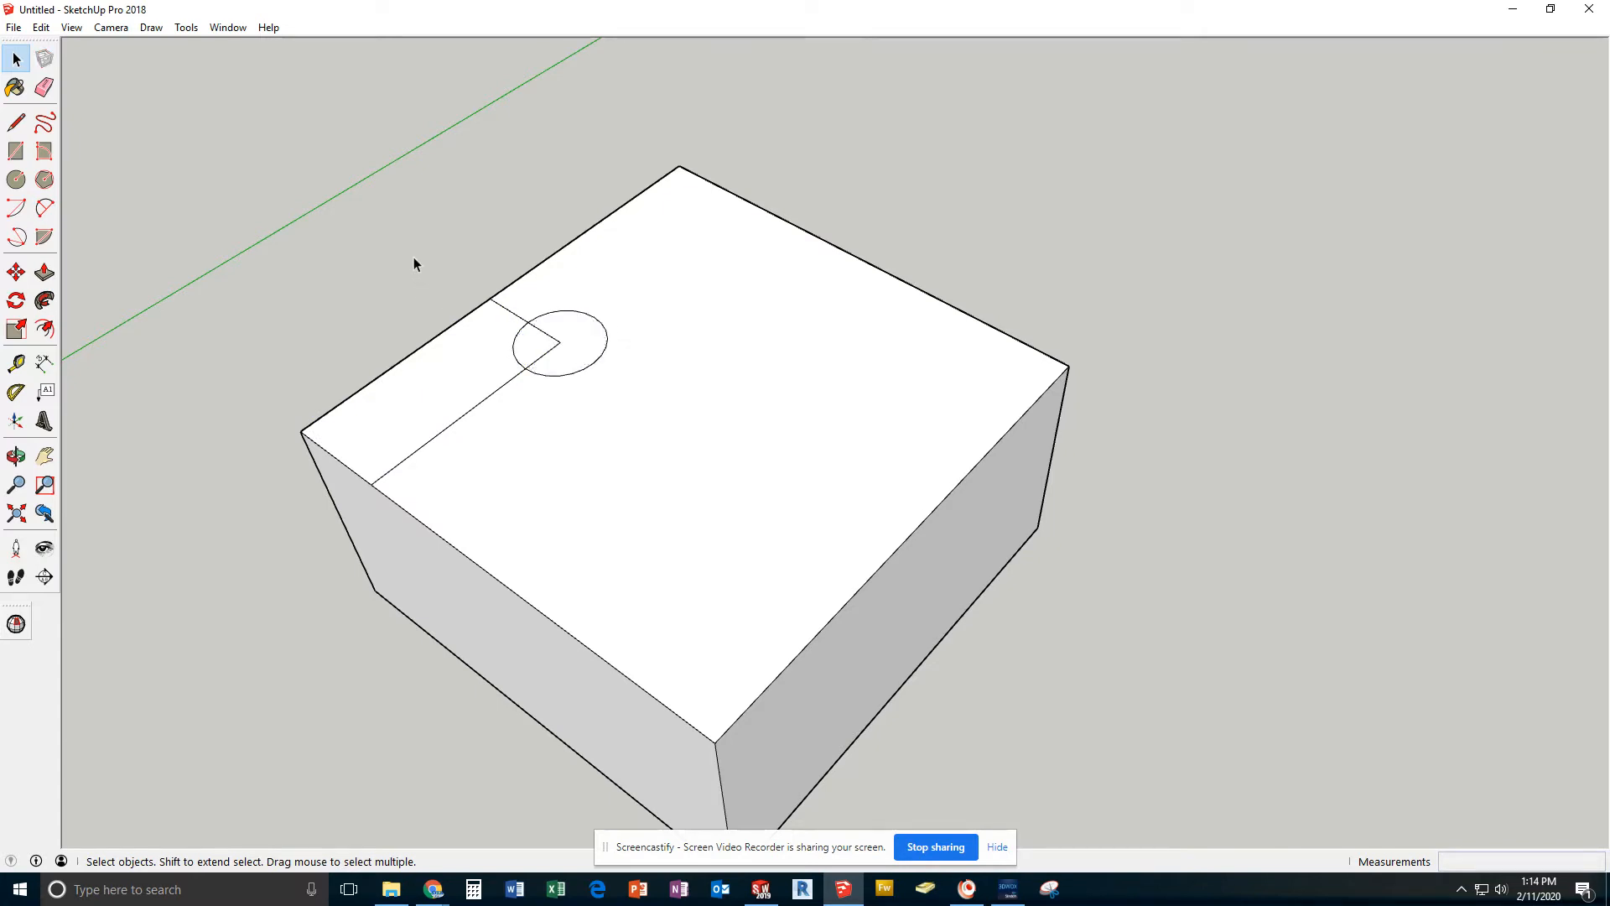
# Delete the rectangle's construction line segments inside and outside the circle, keeping only the circle on the top face
pyautogui.click(549, 341)
pyautogui.press('Delete')
pyautogui.click(517, 319)
pyautogui.press('Delete')
pyautogui.click(546, 357)
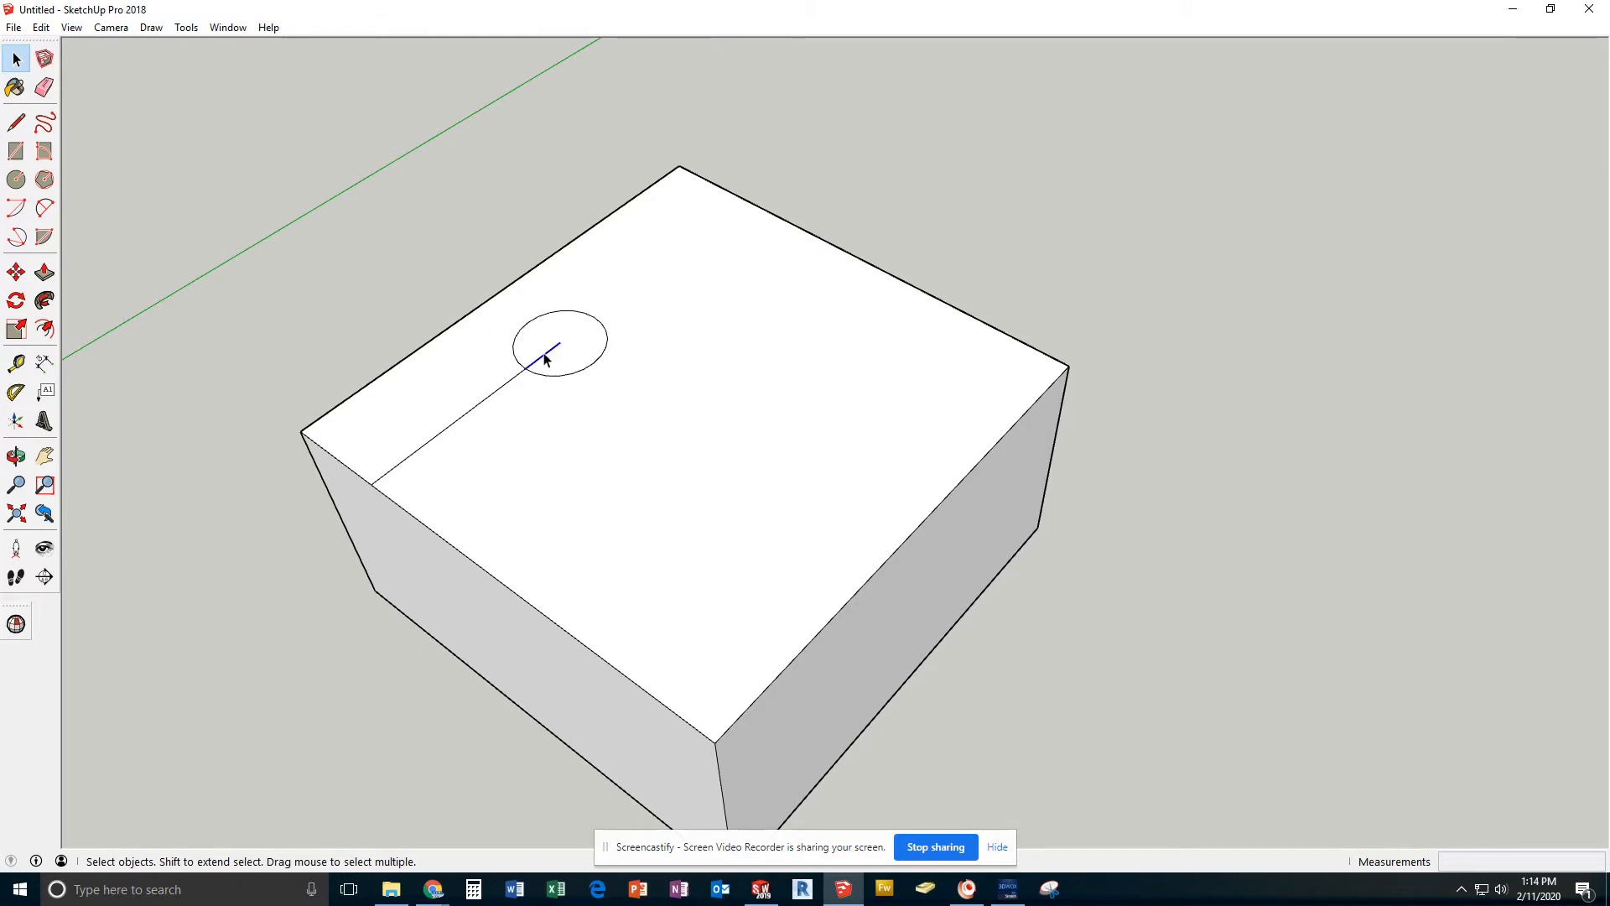
pyautogui.press('Delete')
pyautogui.click(516, 380)
pyautogui.press('Delete')
# Try pulling the circular face up 10 mm with Push/Pull and undo the extrusion
pyautogui.click(44, 272)
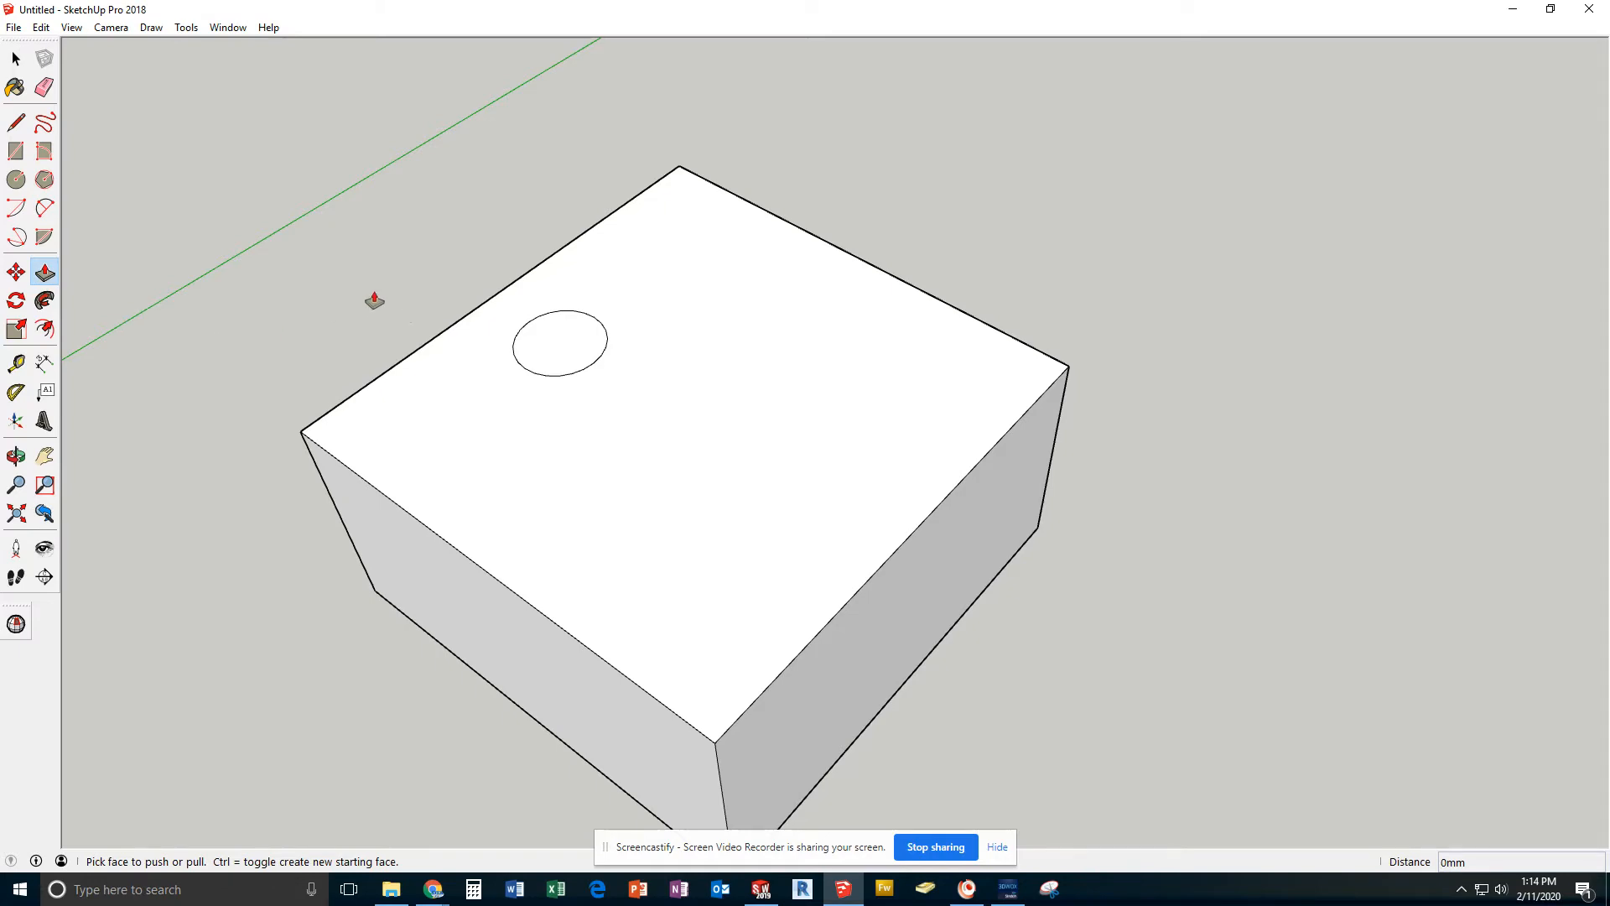
pyautogui.click(560, 353)
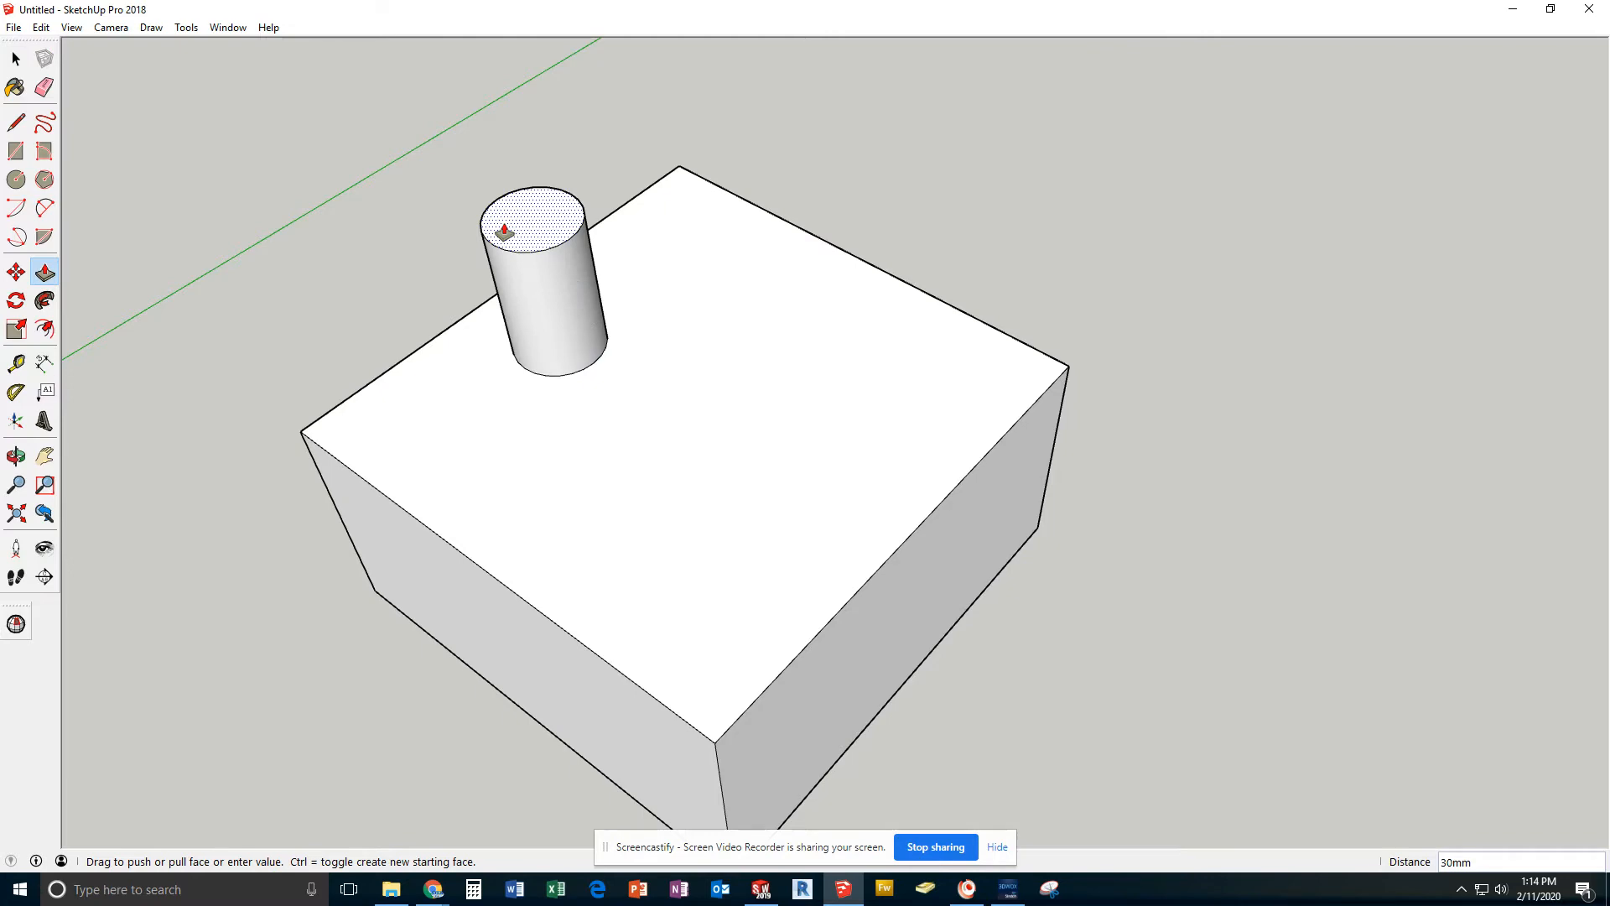
pyautogui.write('10')
pyautogui.press('Return')
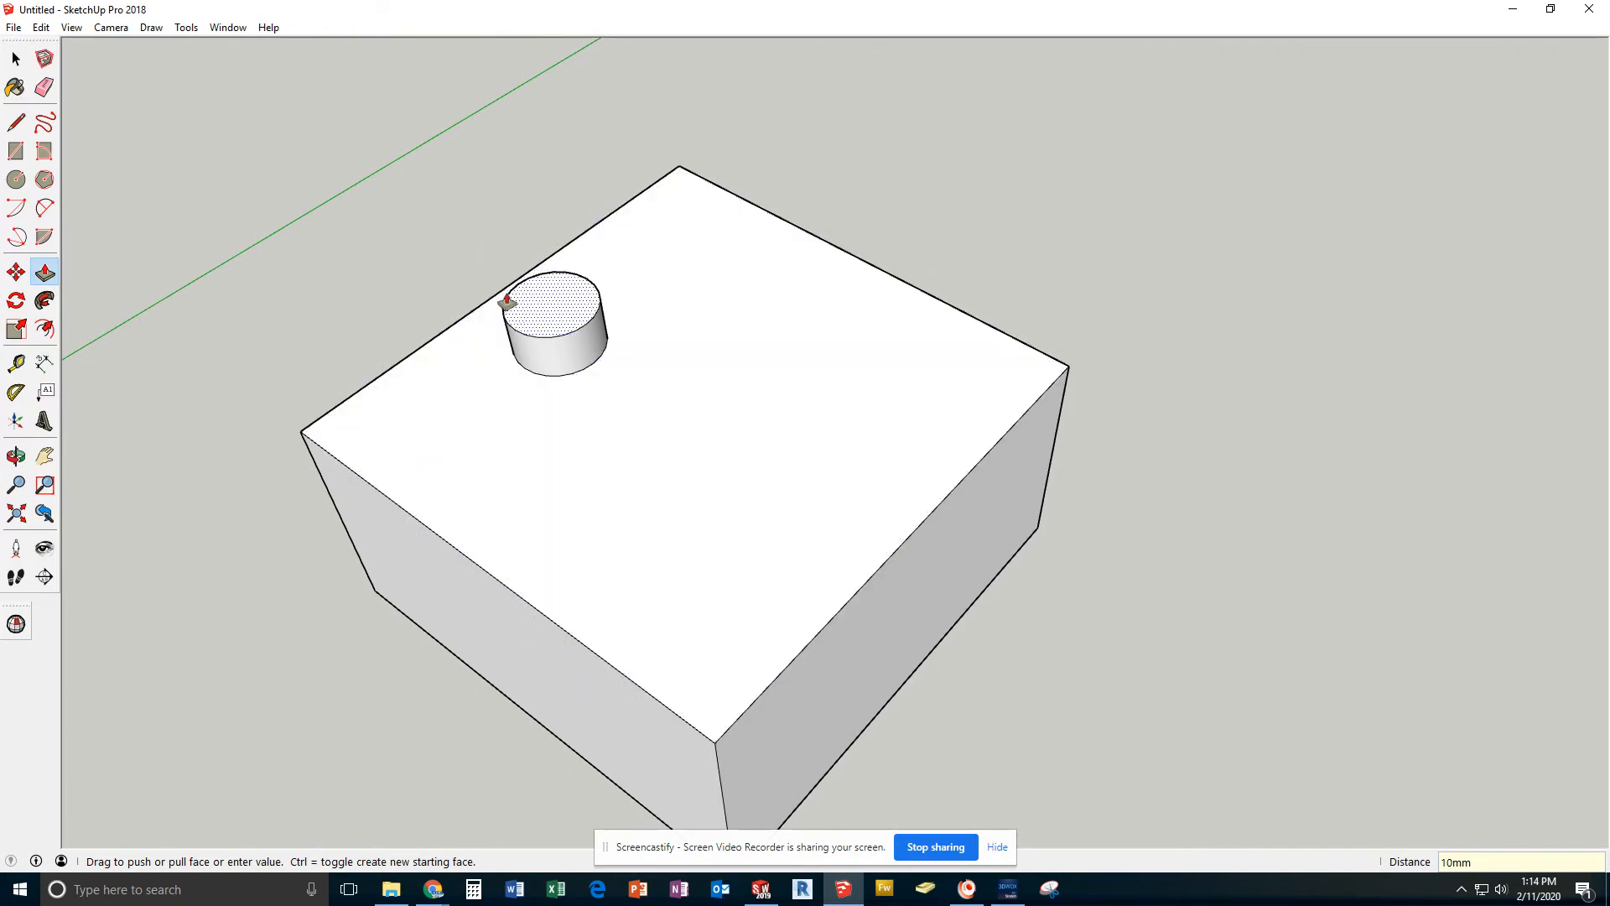
pyautogui.hotkey('ctrl', 'z')
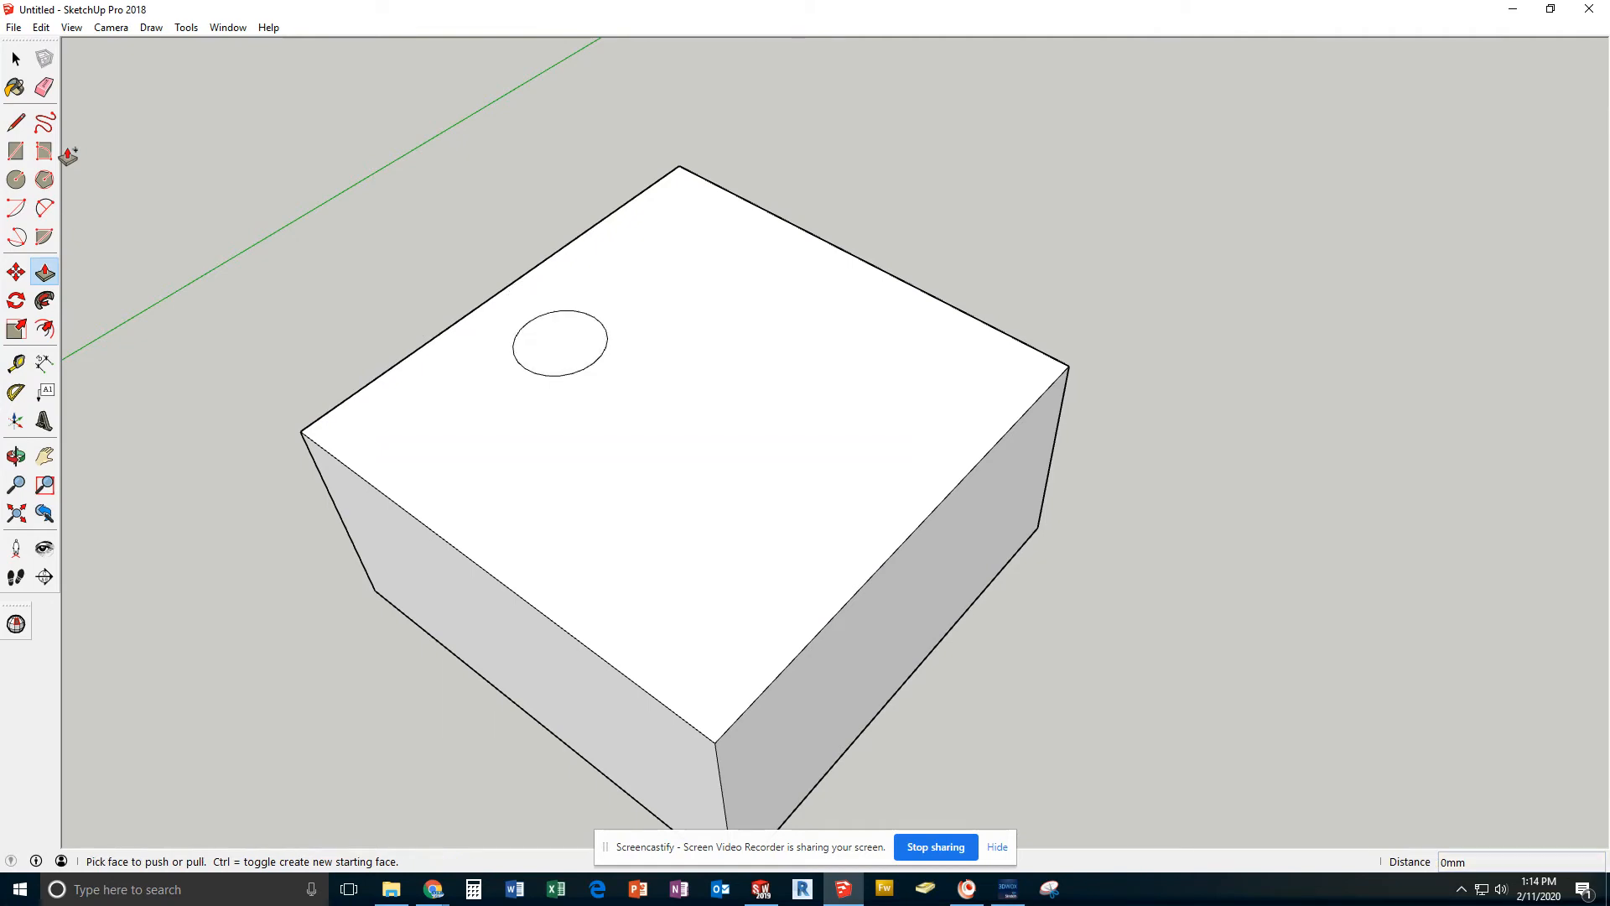
# Push the circular face 10 mm down into the block to cut a round hole
pyautogui.click(564, 353)
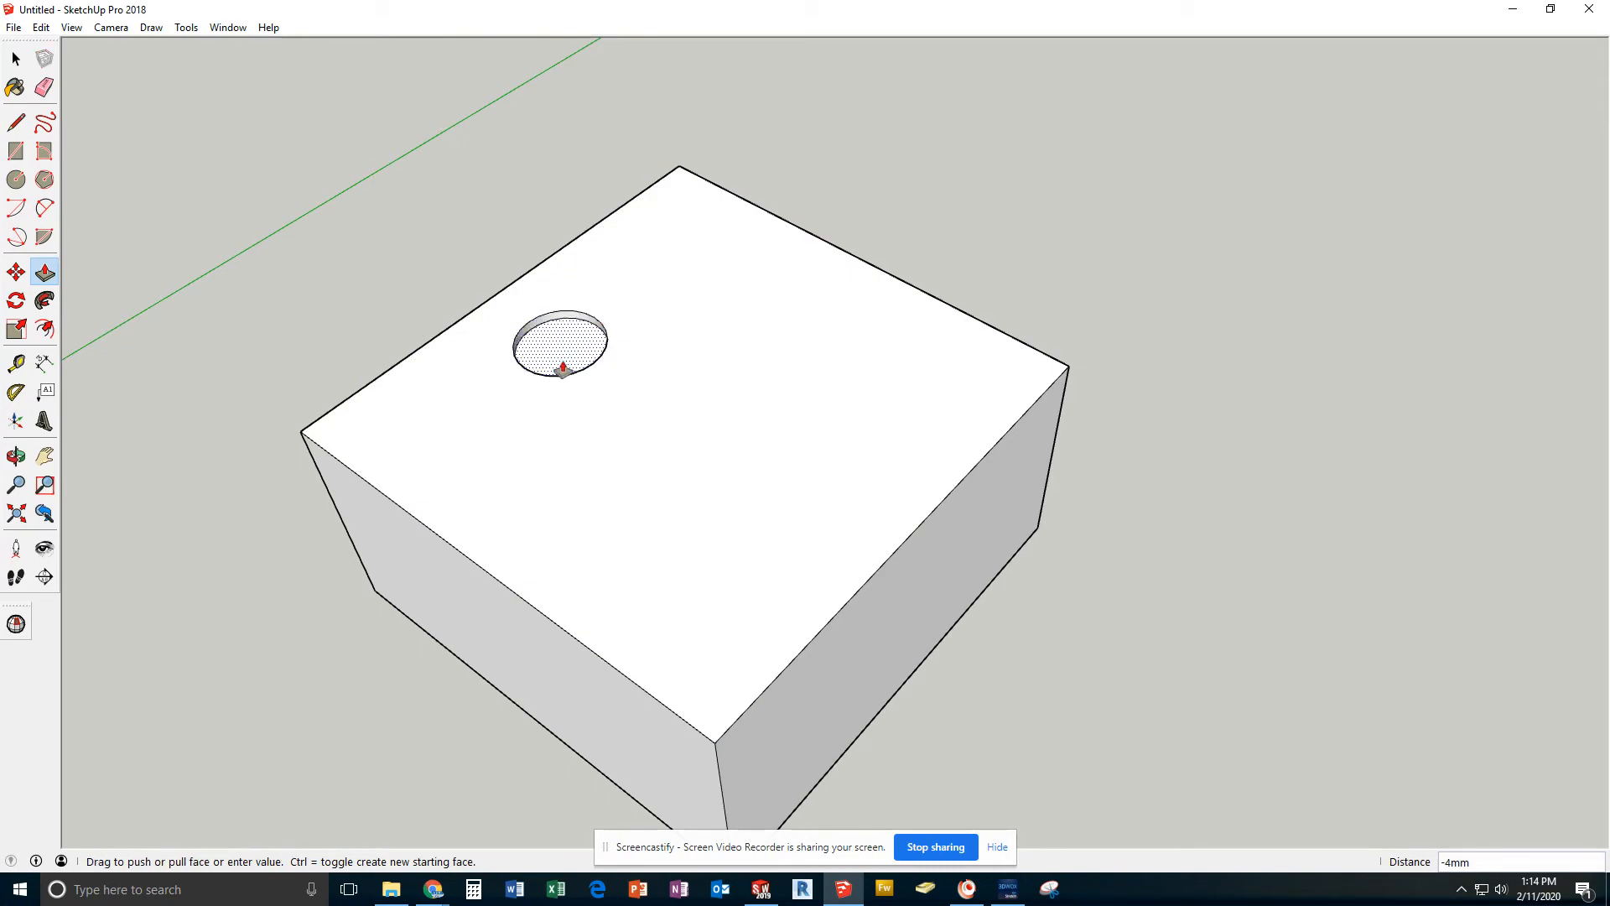
pyautogui.write('10')
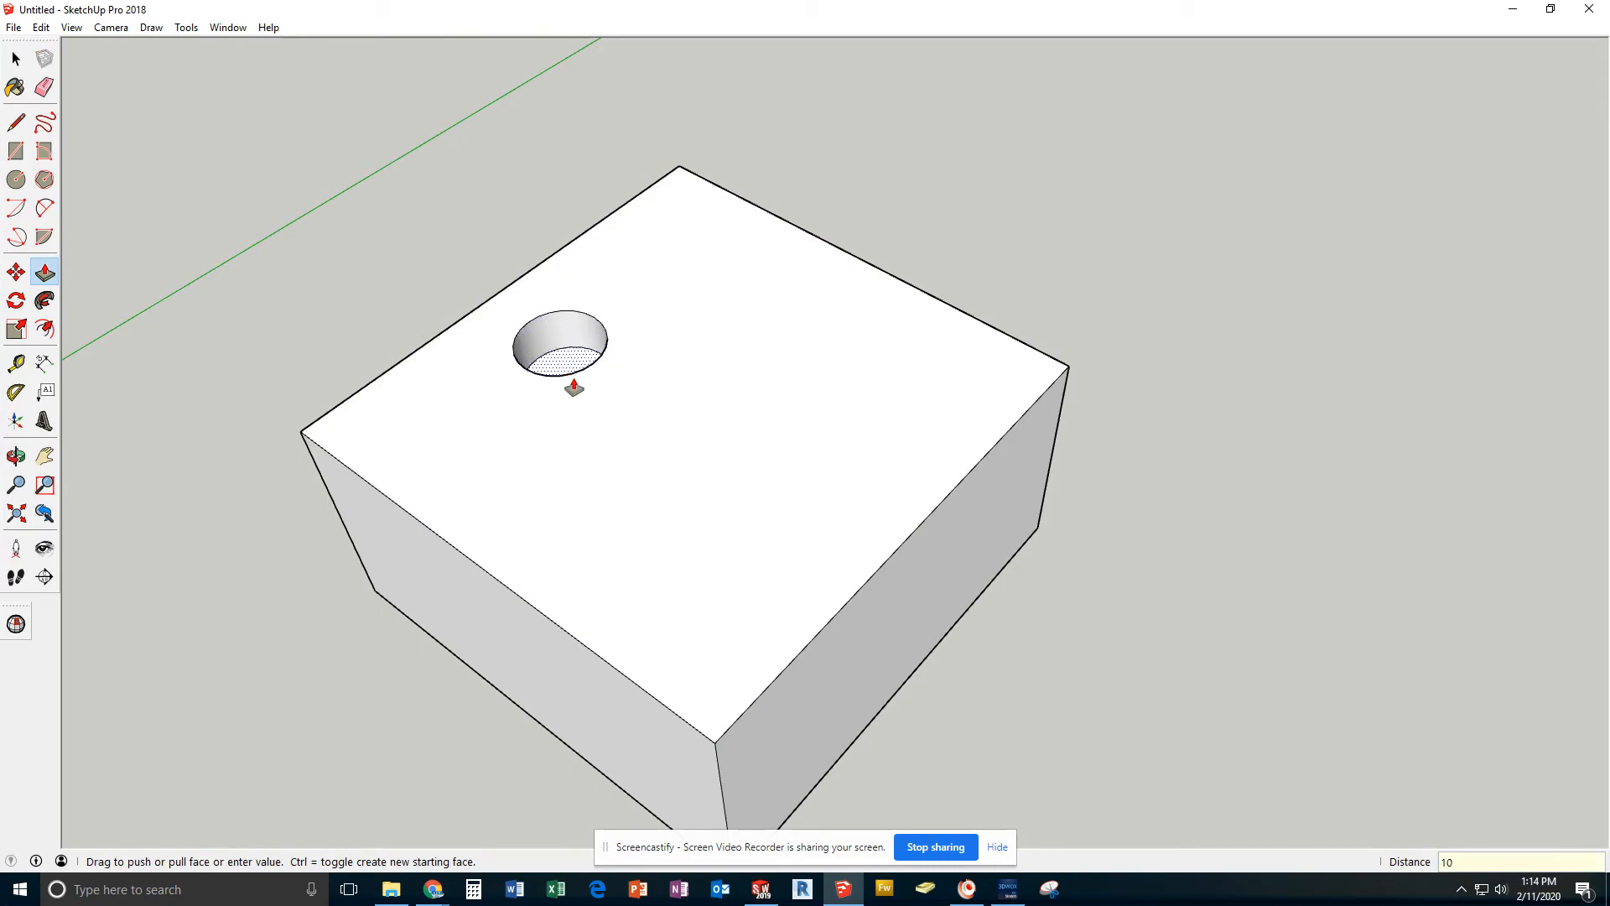
pyautogui.press('Return')
pyautogui.click(17, 59)
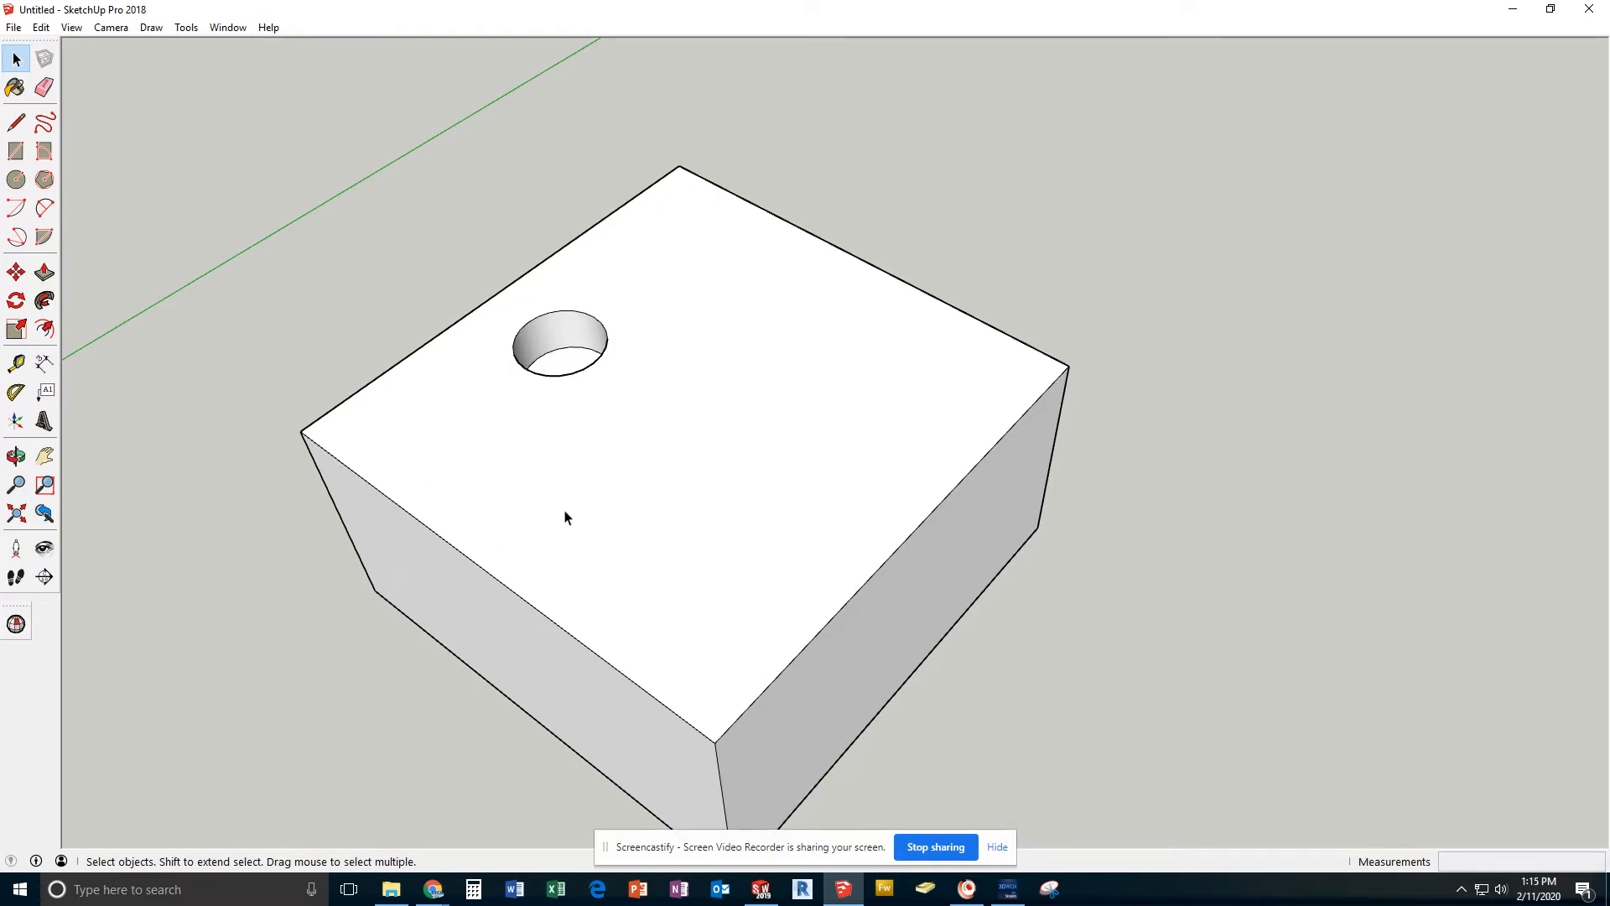
# Draw a 25 mm construction line across the top face, perpendicular from the midpoint of the front-left edge
pyautogui.click(15, 123)
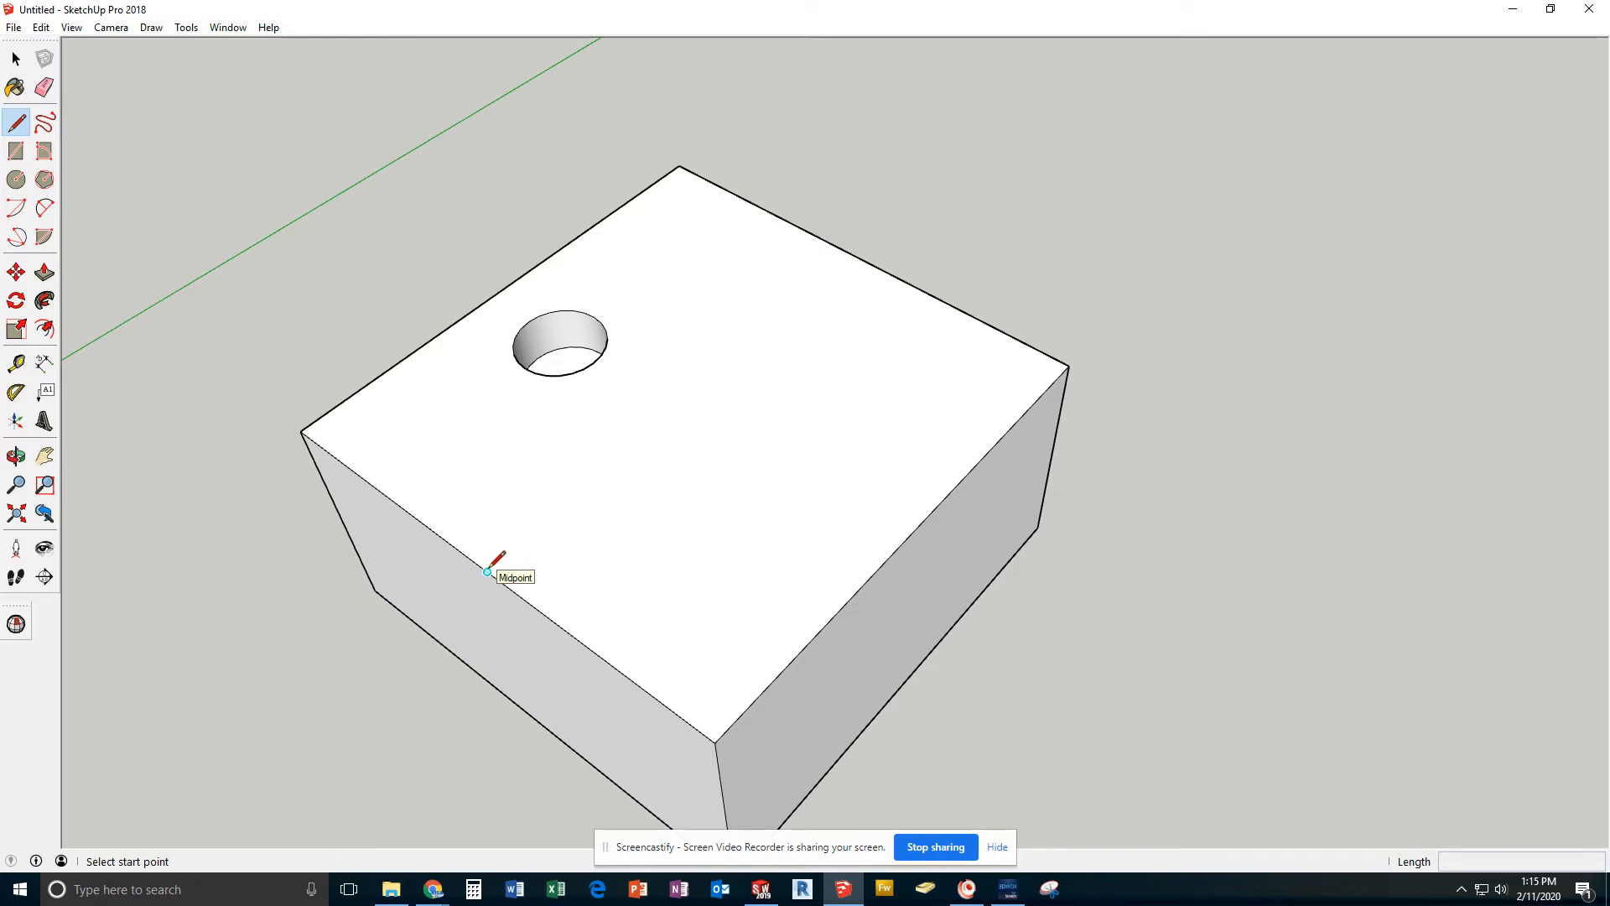
pyautogui.click(487, 572)
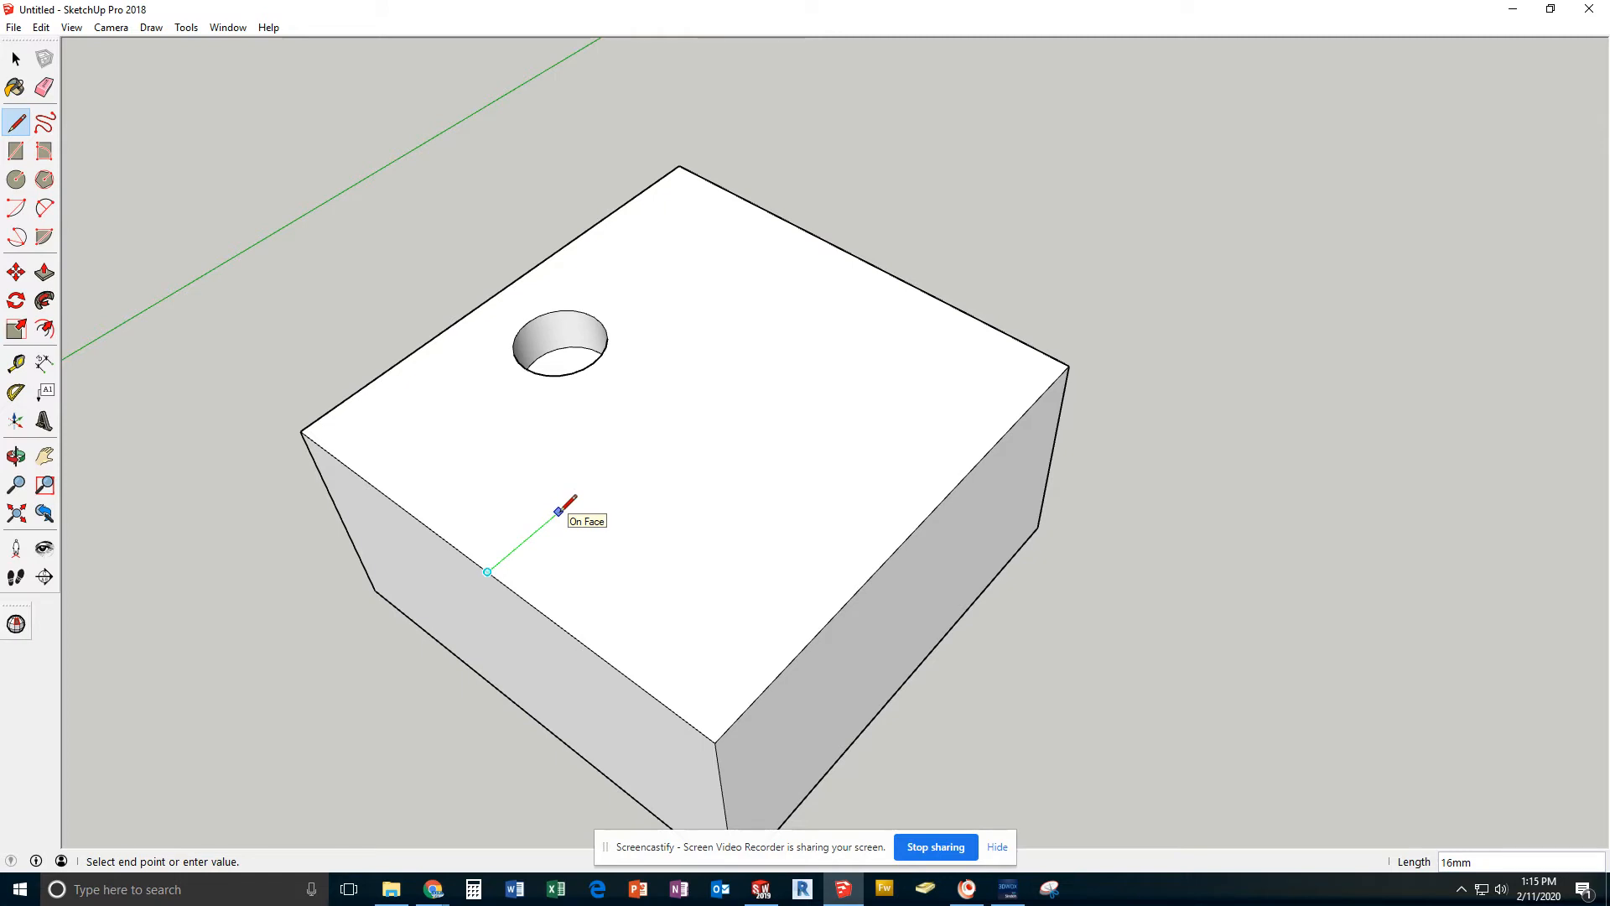
pyautogui.write('25')
pyautogui.press('Return')
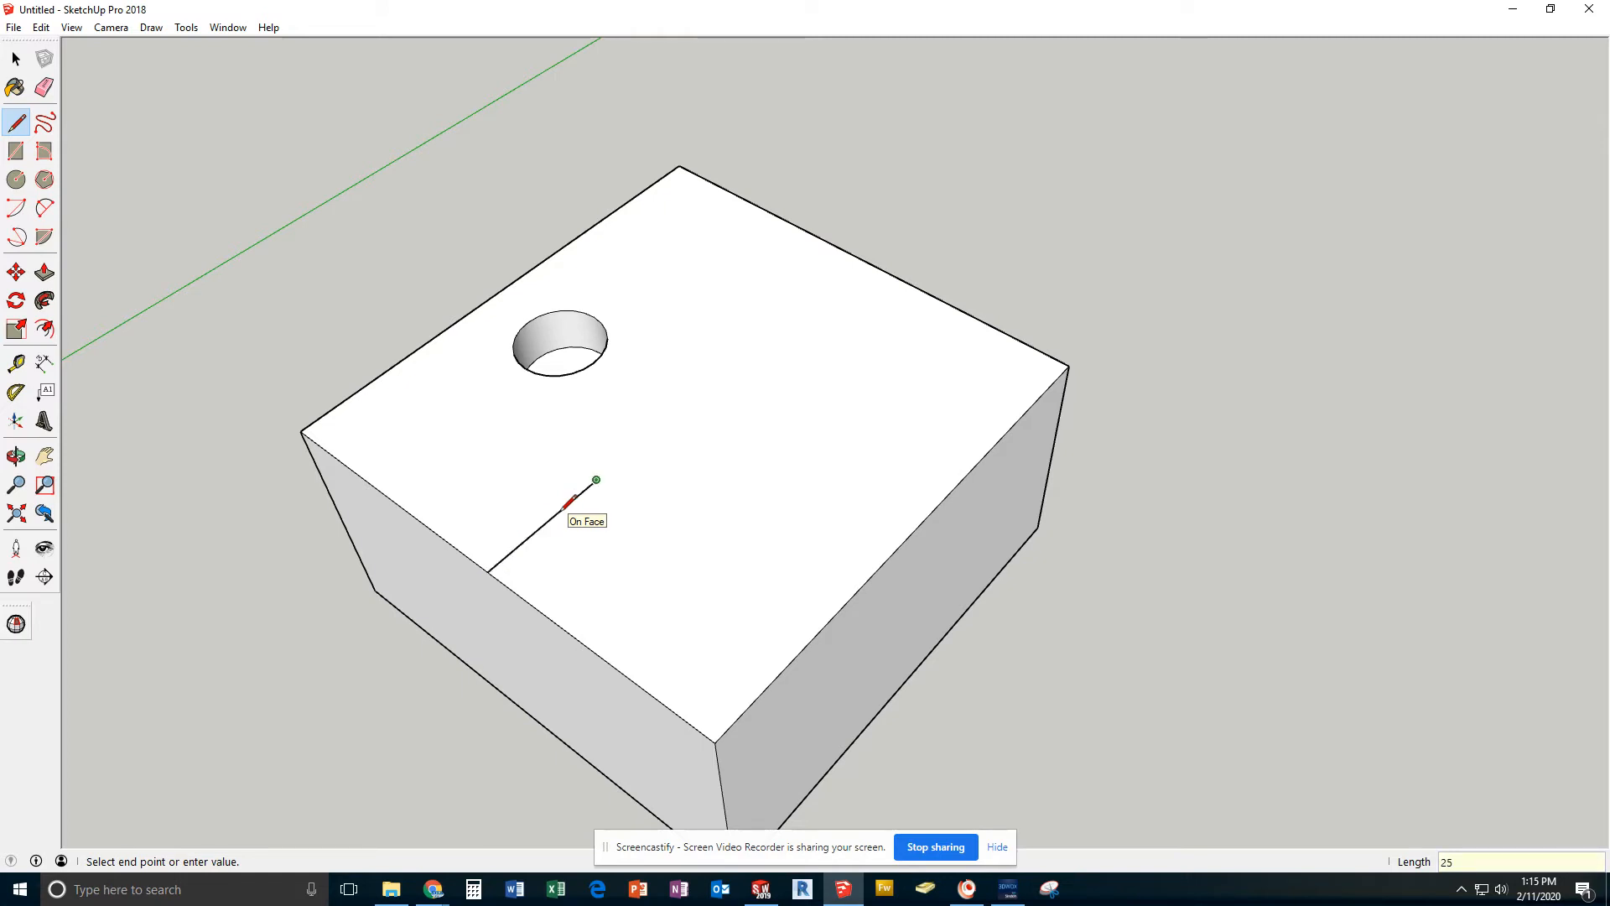
# Draw a circle with a 10 mm radius centred on the inner end of the construction line
pyautogui.click(17, 180)
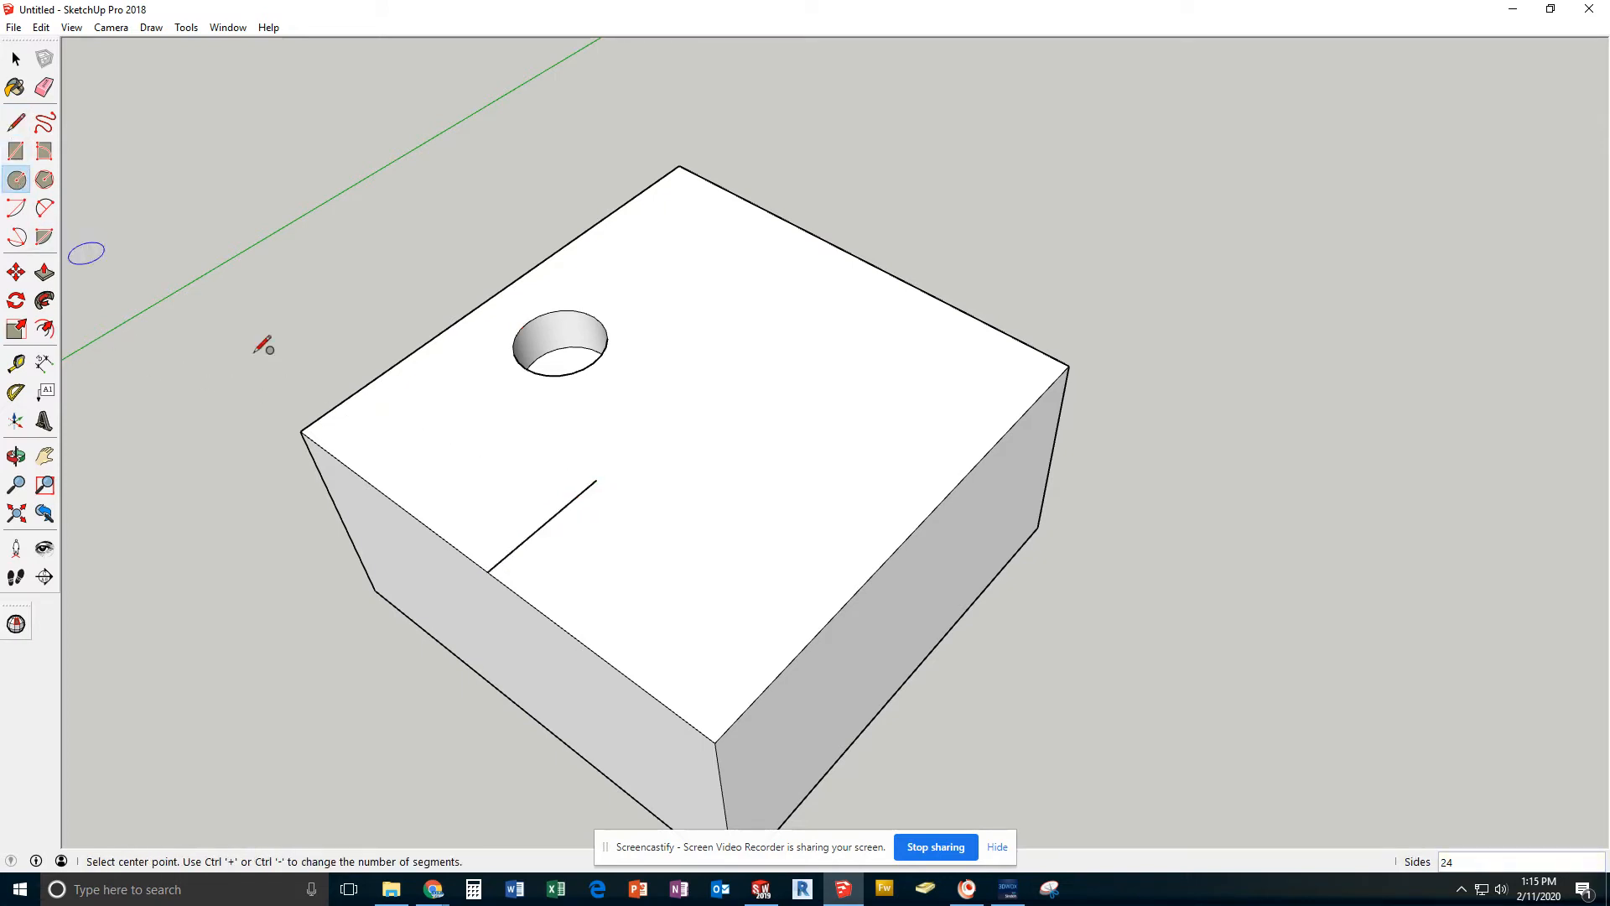
pyautogui.click(597, 480)
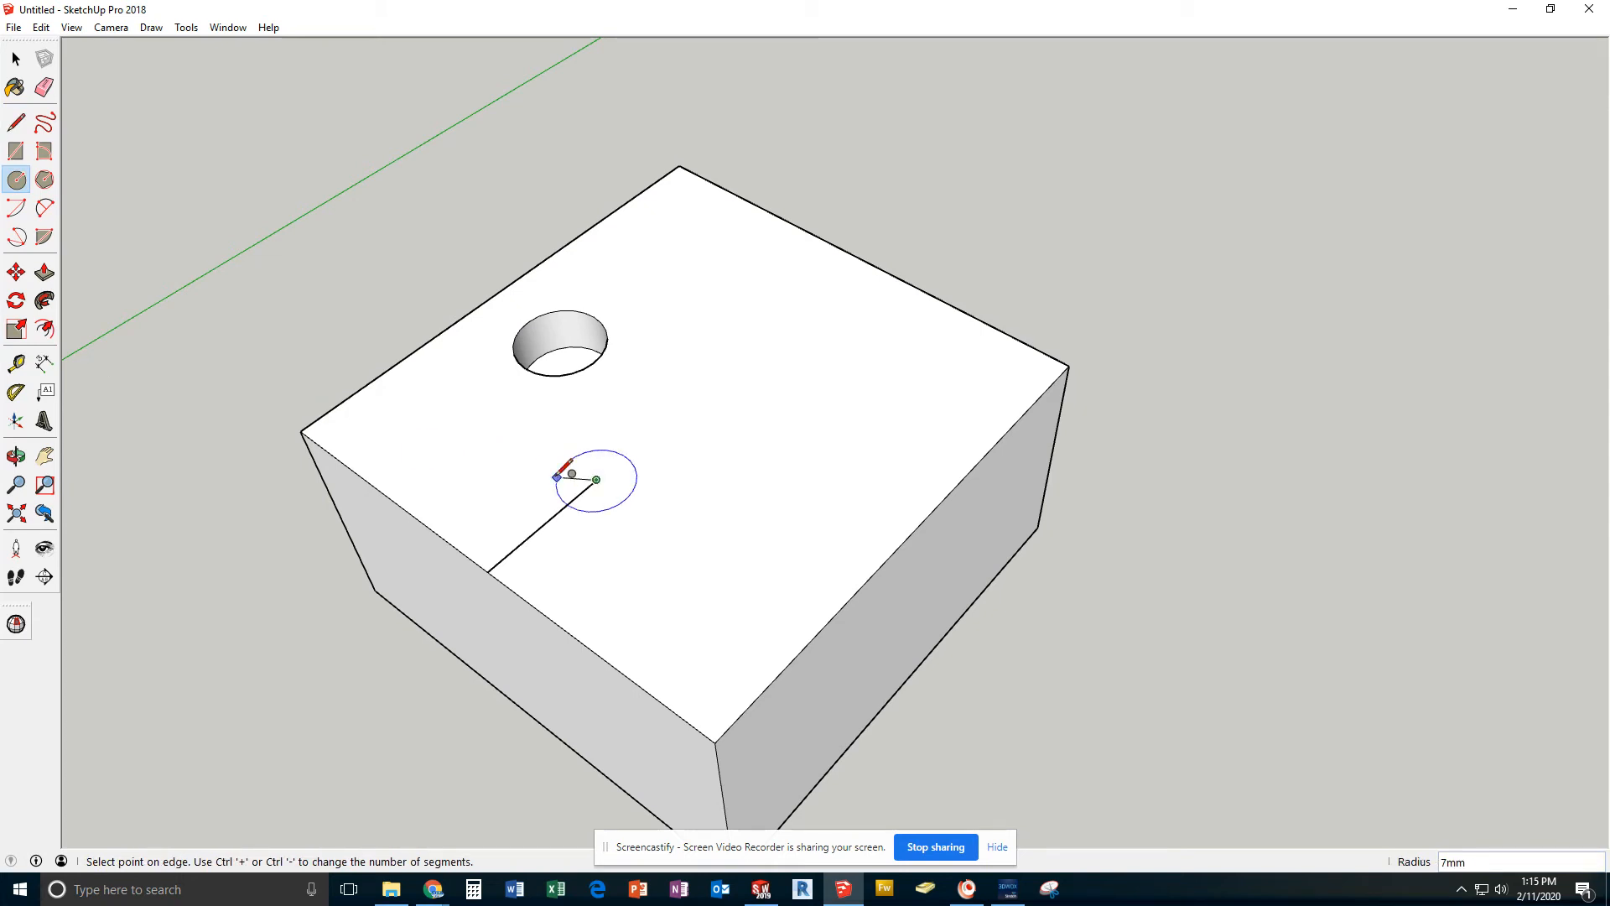
pyautogui.write('10')
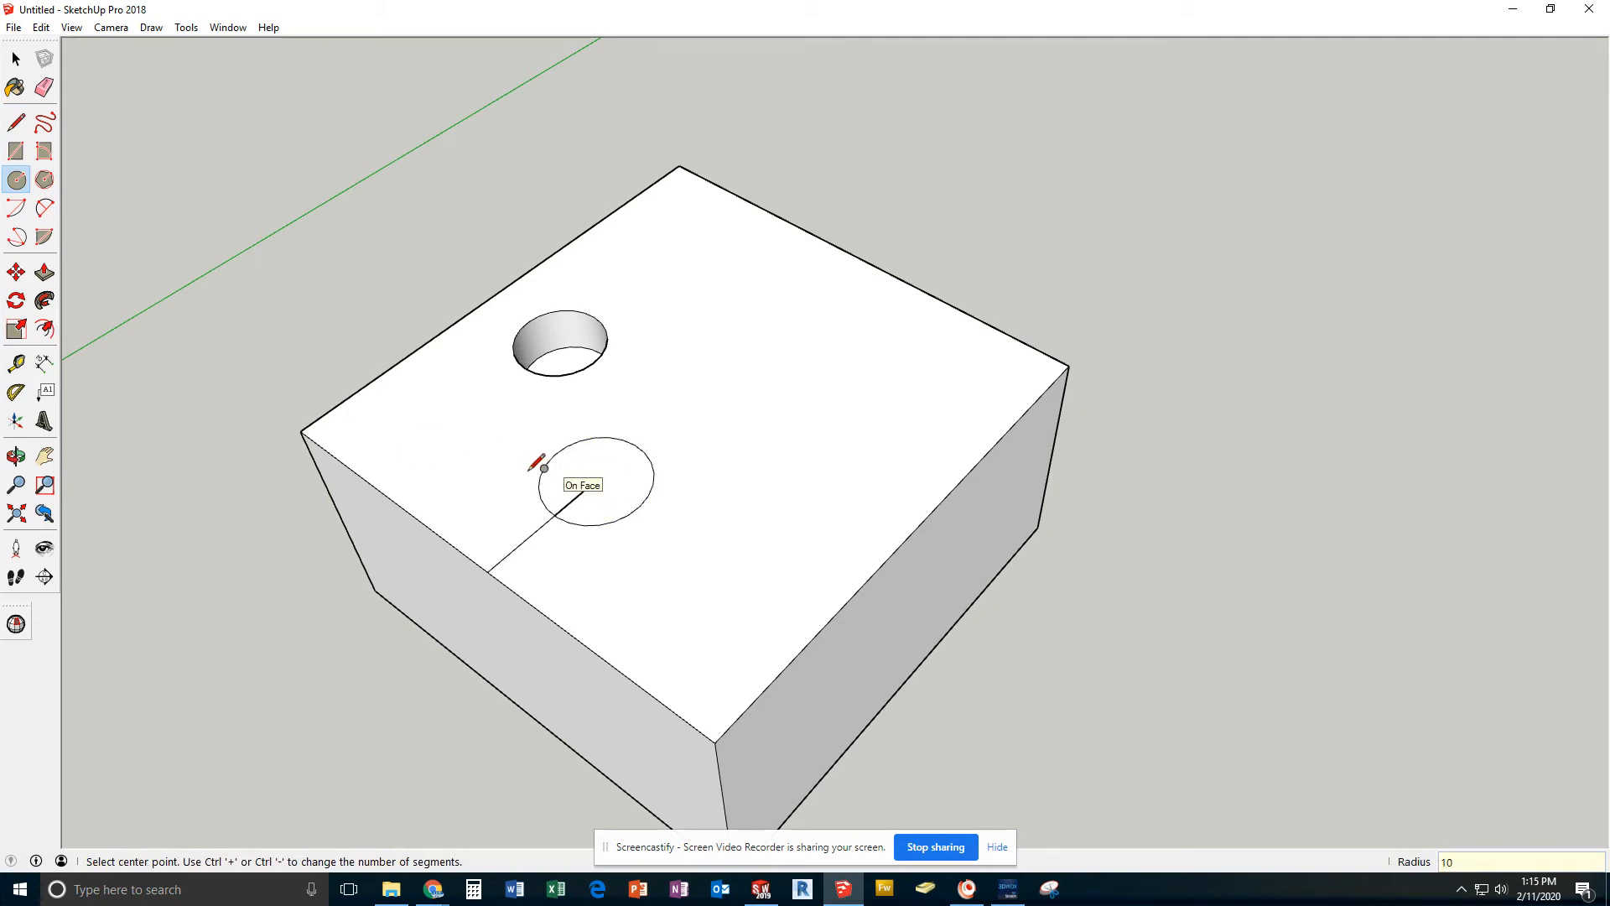
pyautogui.press('Return')
pyautogui.press('space')
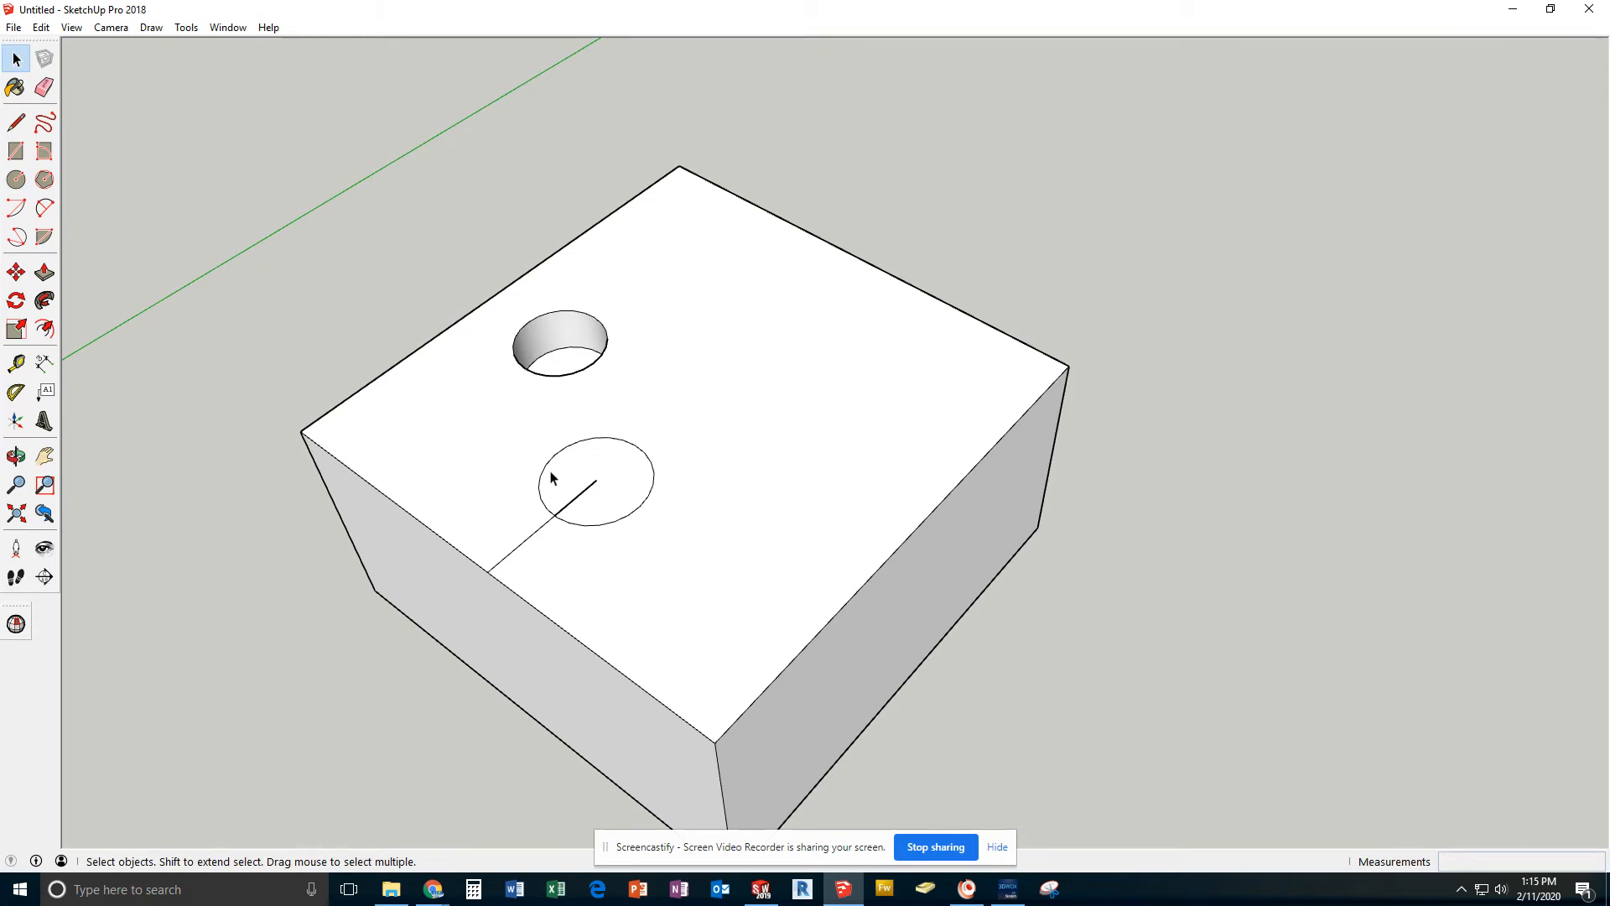
# Delete both segments of the construction line inside and outside the new circle
pyautogui.click(570, 506)
pyautogui.press('Delete')
pyautogui.click(535, 544)
pyautogui.press('Delete')
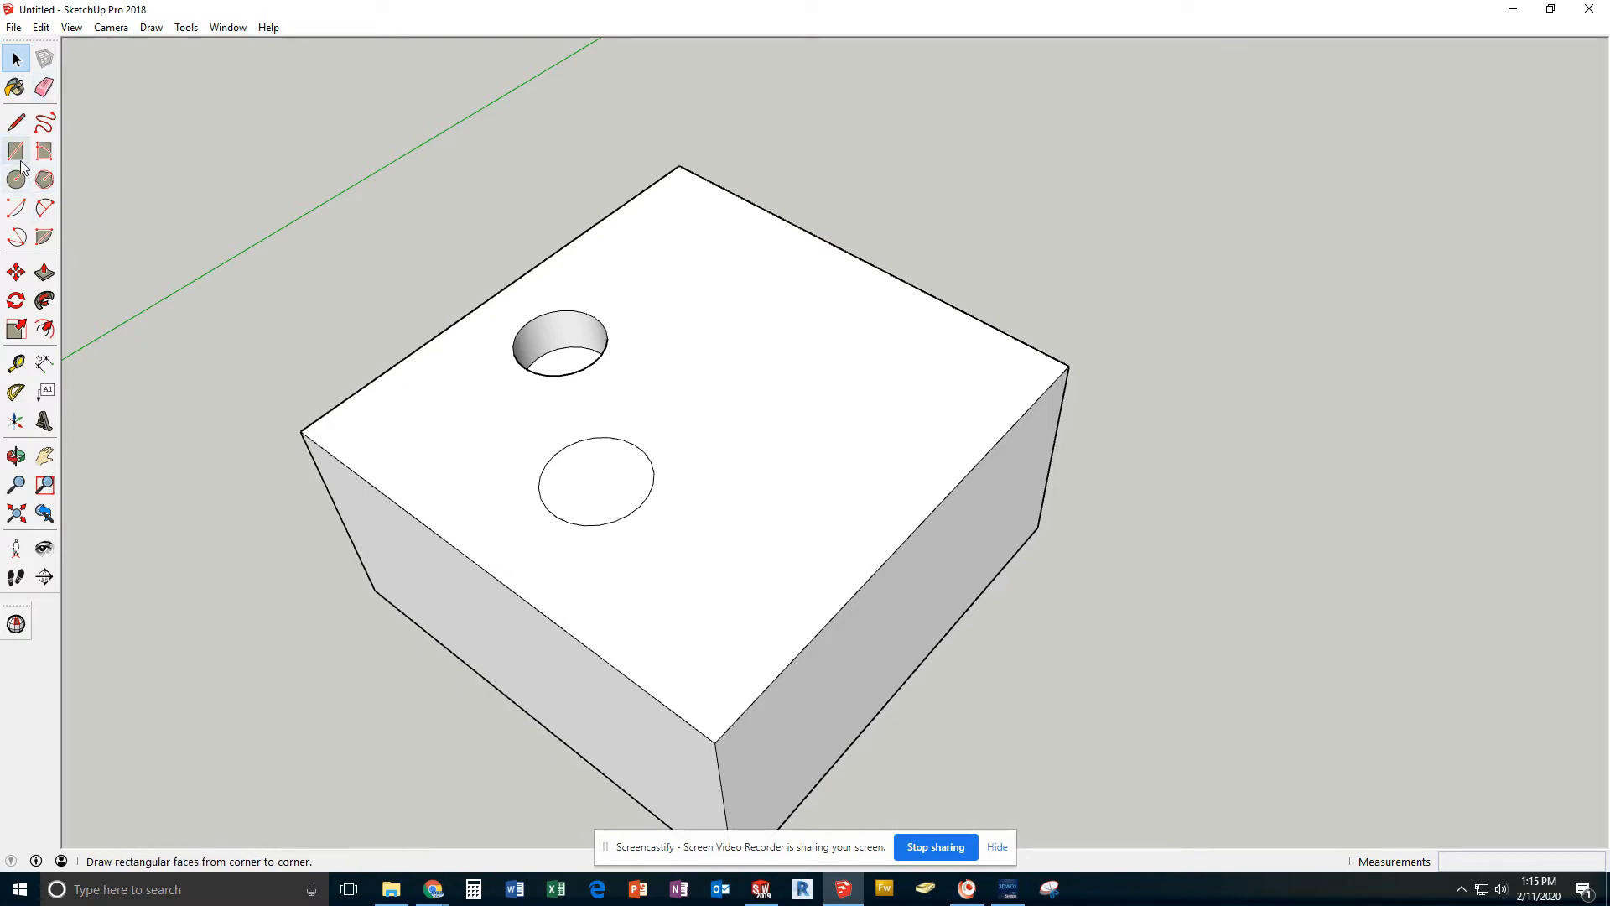
# Pull the 10 mm radius circle up 15 mm with Push/Pull to form a cylindrical boss
pyautogui.click(45, 272)
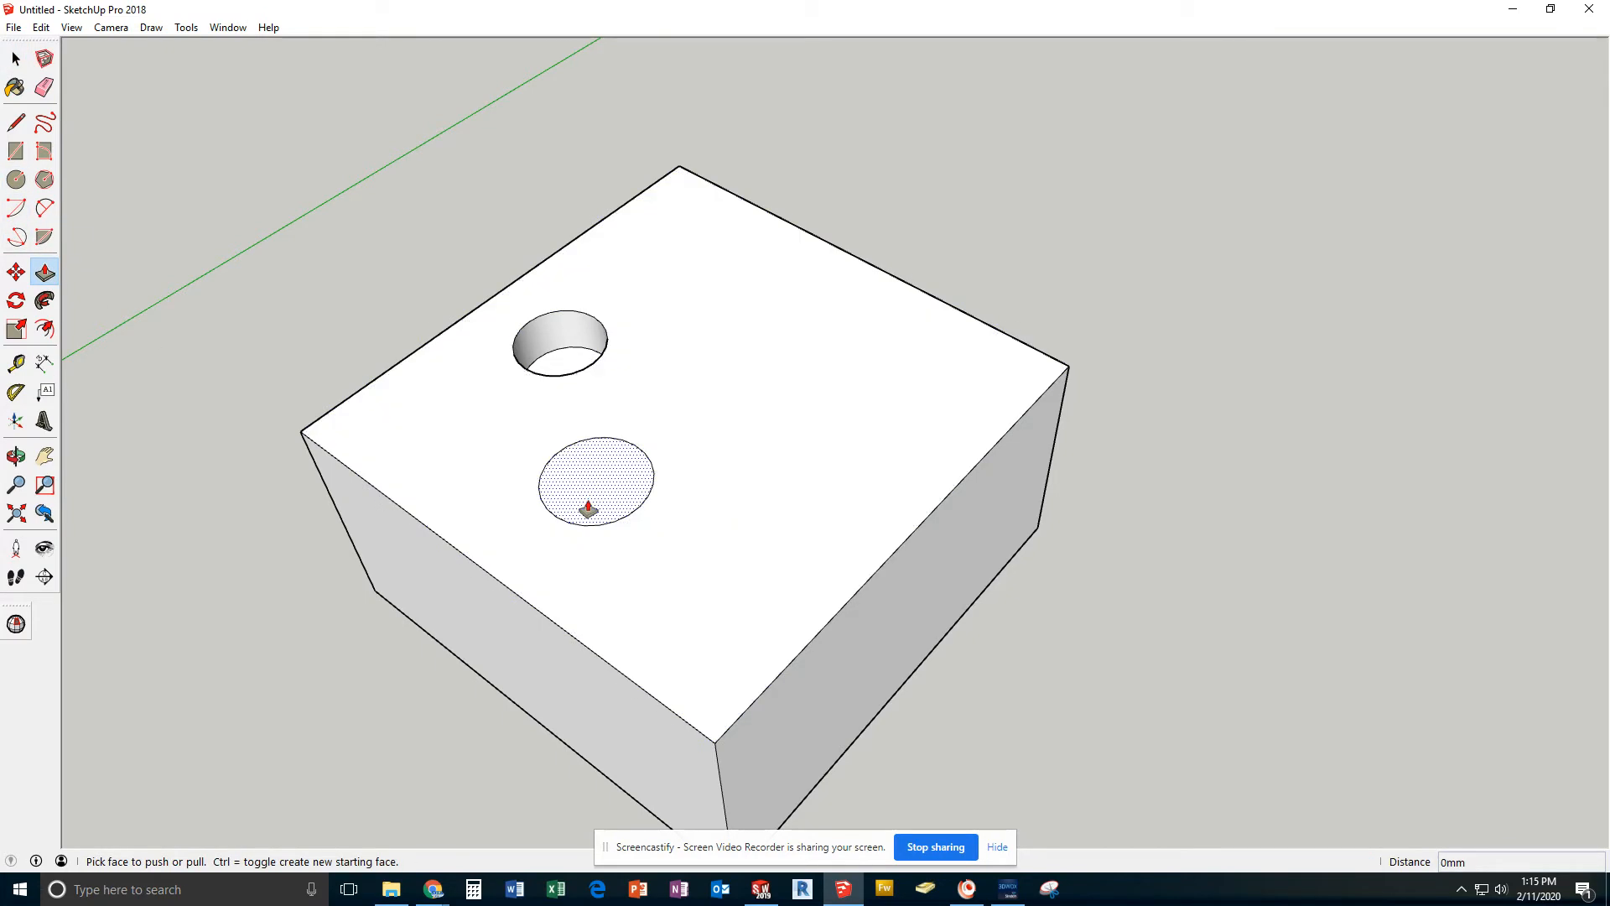
pyautogui.moveTo(588, 508); pyautogui.dragTo(560, 456)
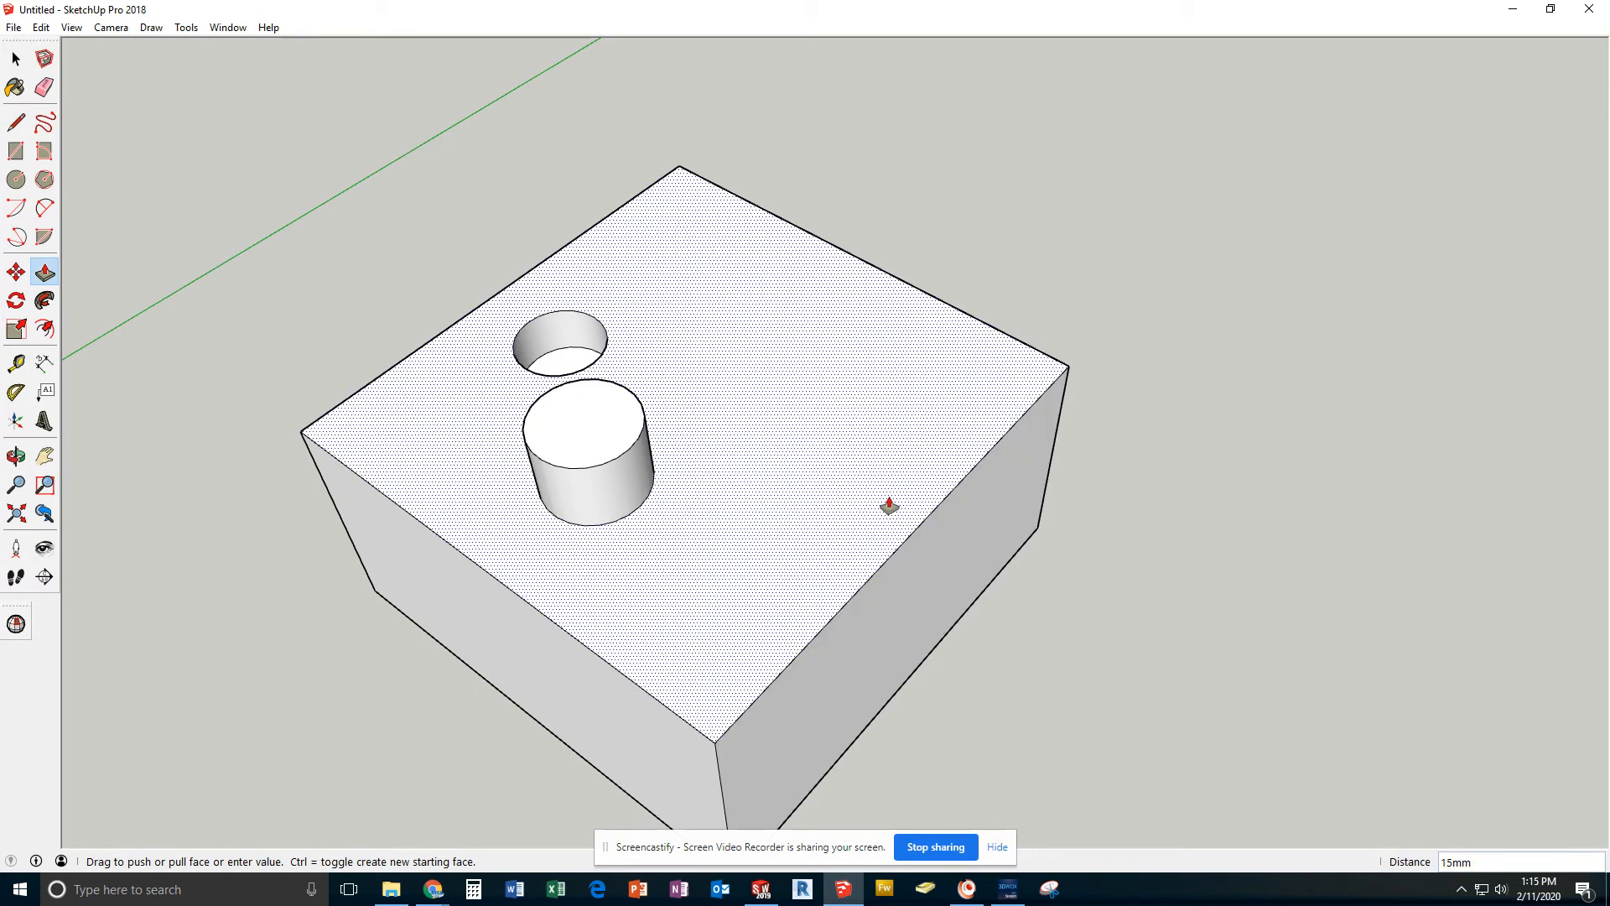
# Draw a 10 by 10 mm rectangle on the top face, starting from the near-left corner of the block
pyautogui.press('o')
pyautogui.moveTo(885, 498); pyautogui.dragTo(521, 504, button='middle')
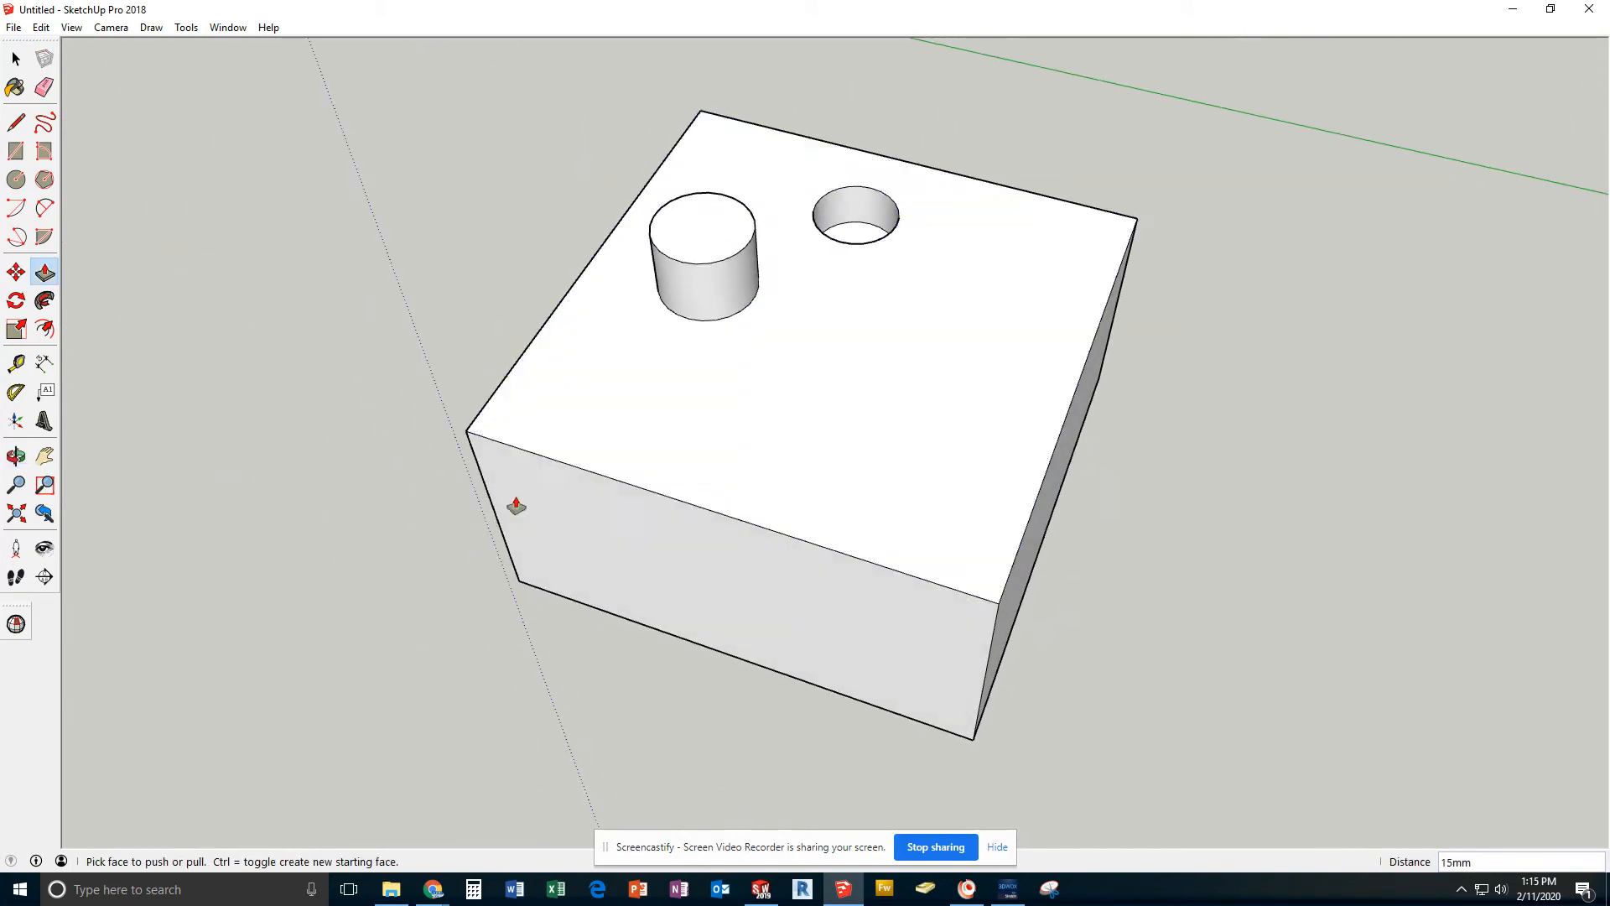
pyautogui.moveTo(923, 538); pyautogui.dragTo(797, 471, button='middle')
pyautogui.scroll(2, 884, 508)
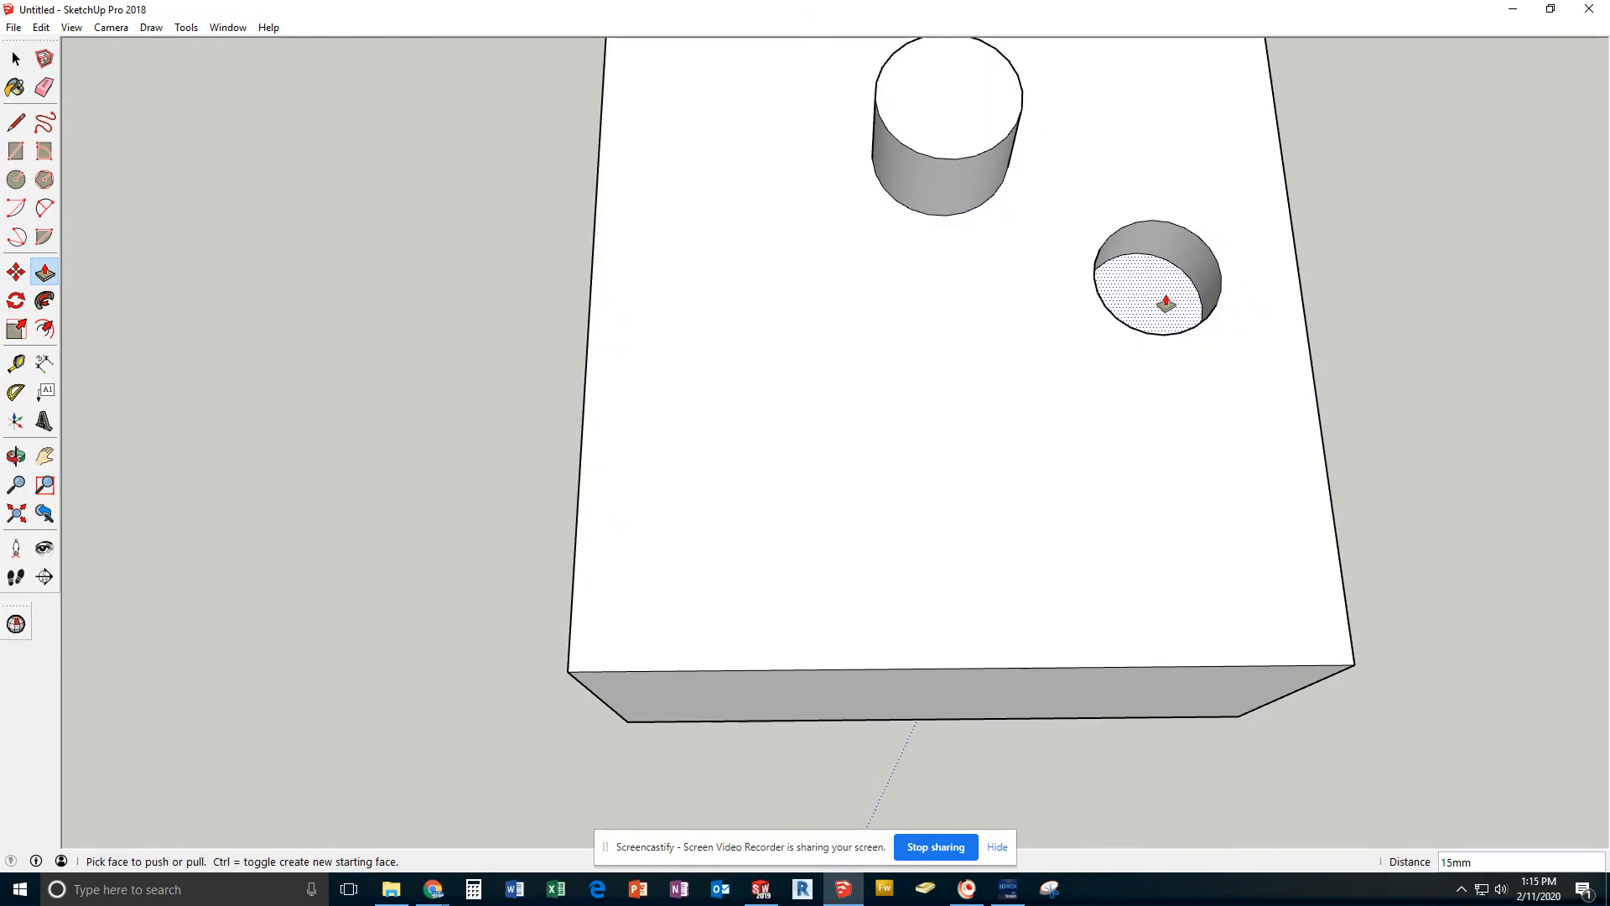
pyautogui.click(16, 151)
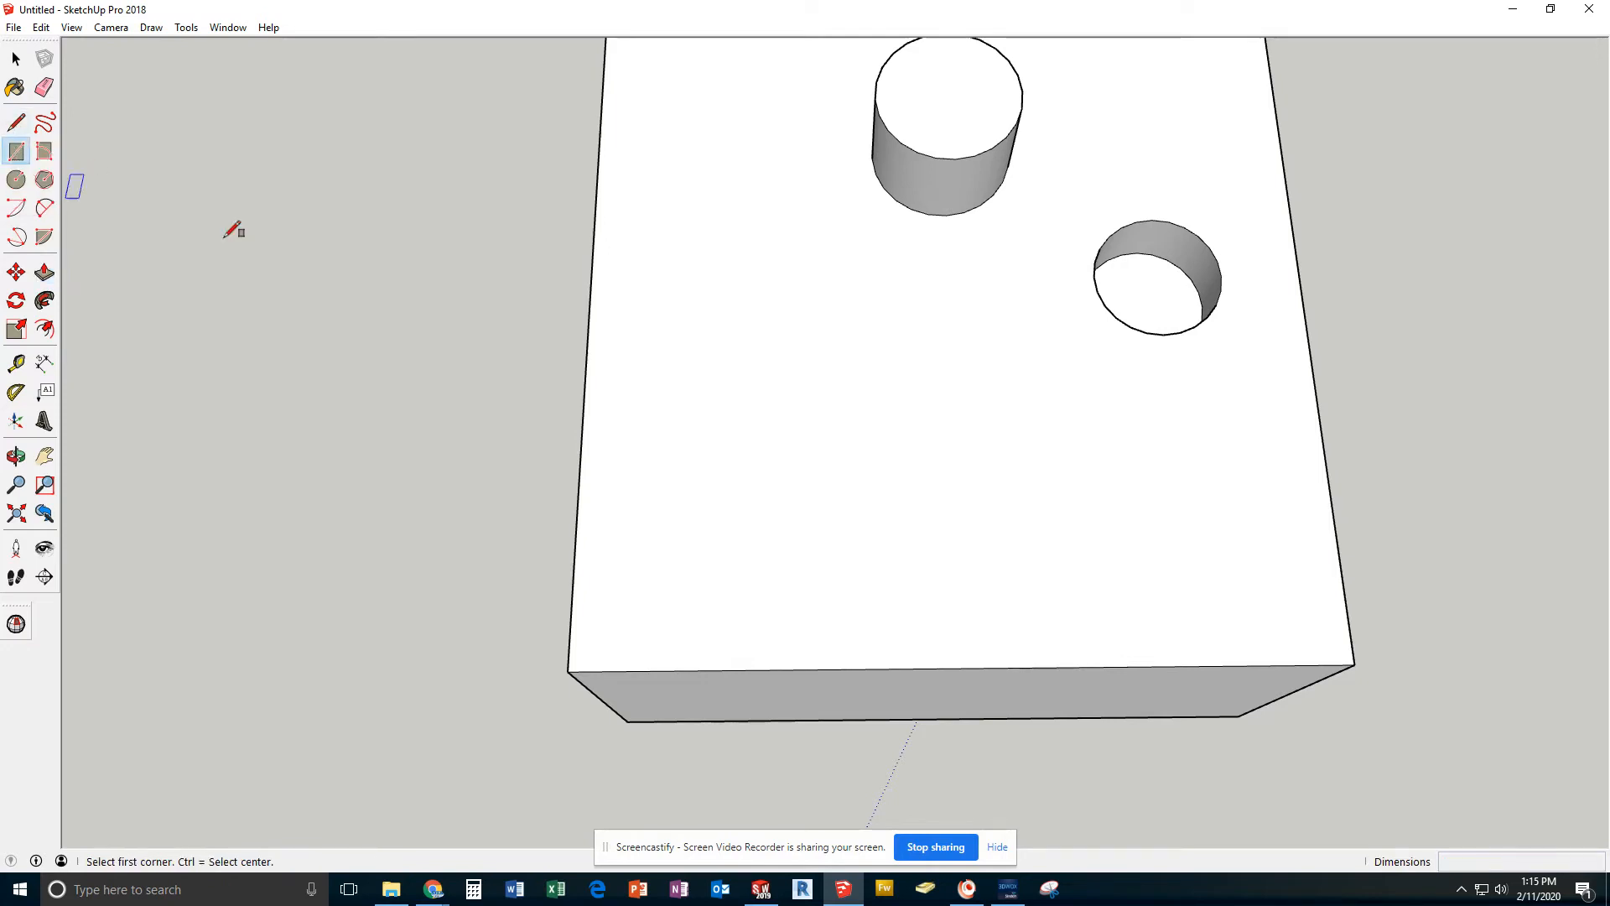
pyautogui.click(568, 672)
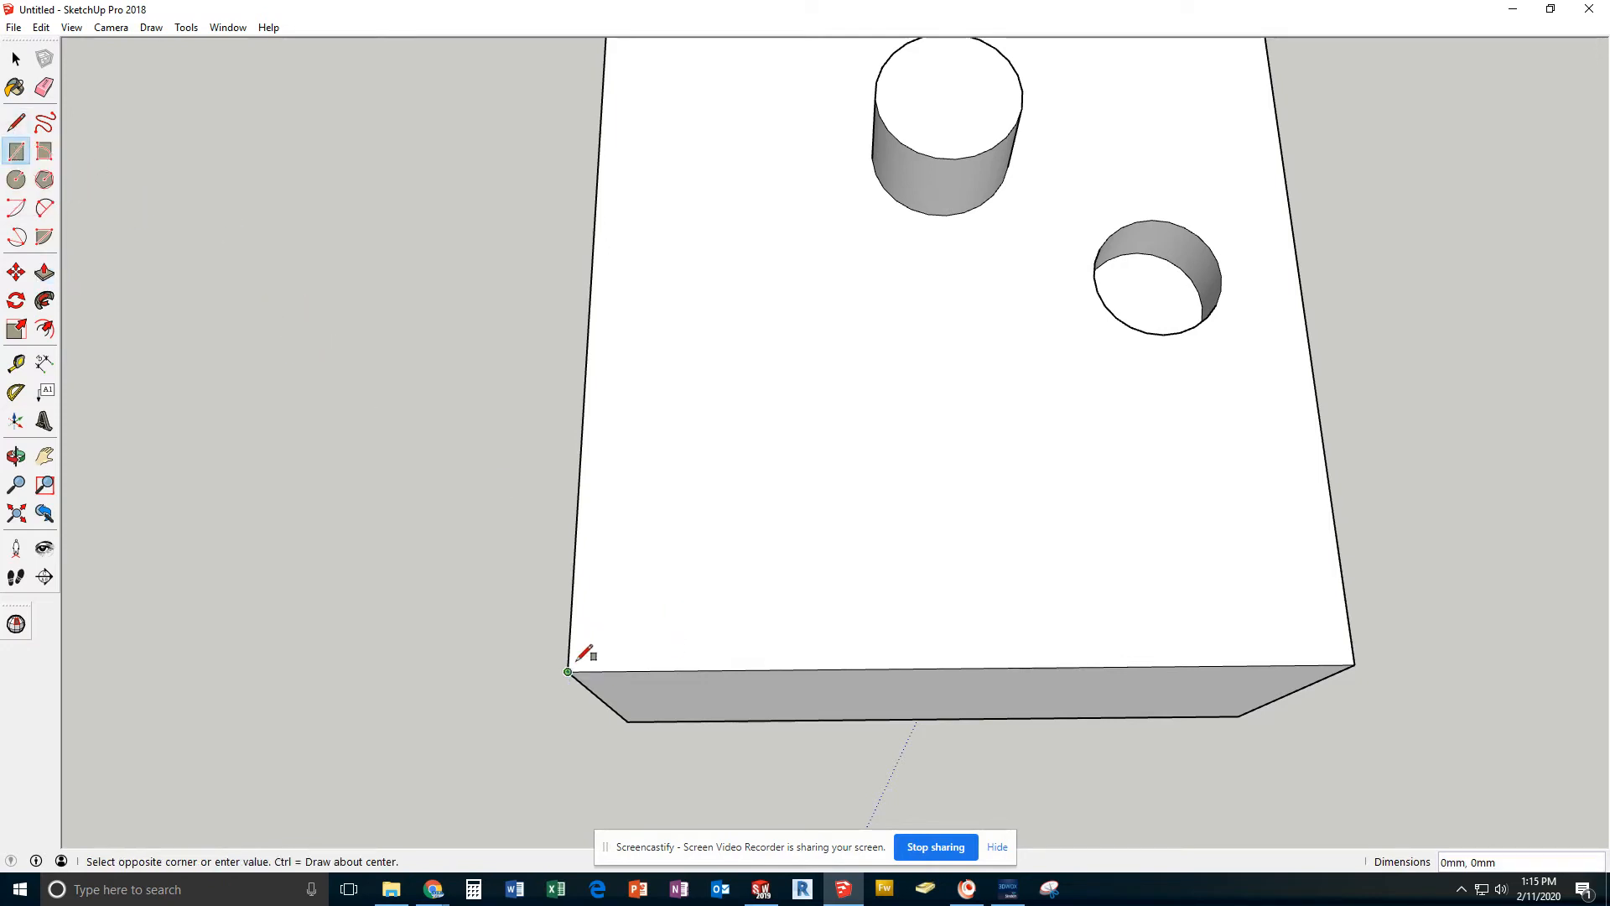
pyautogui.write('10,10')
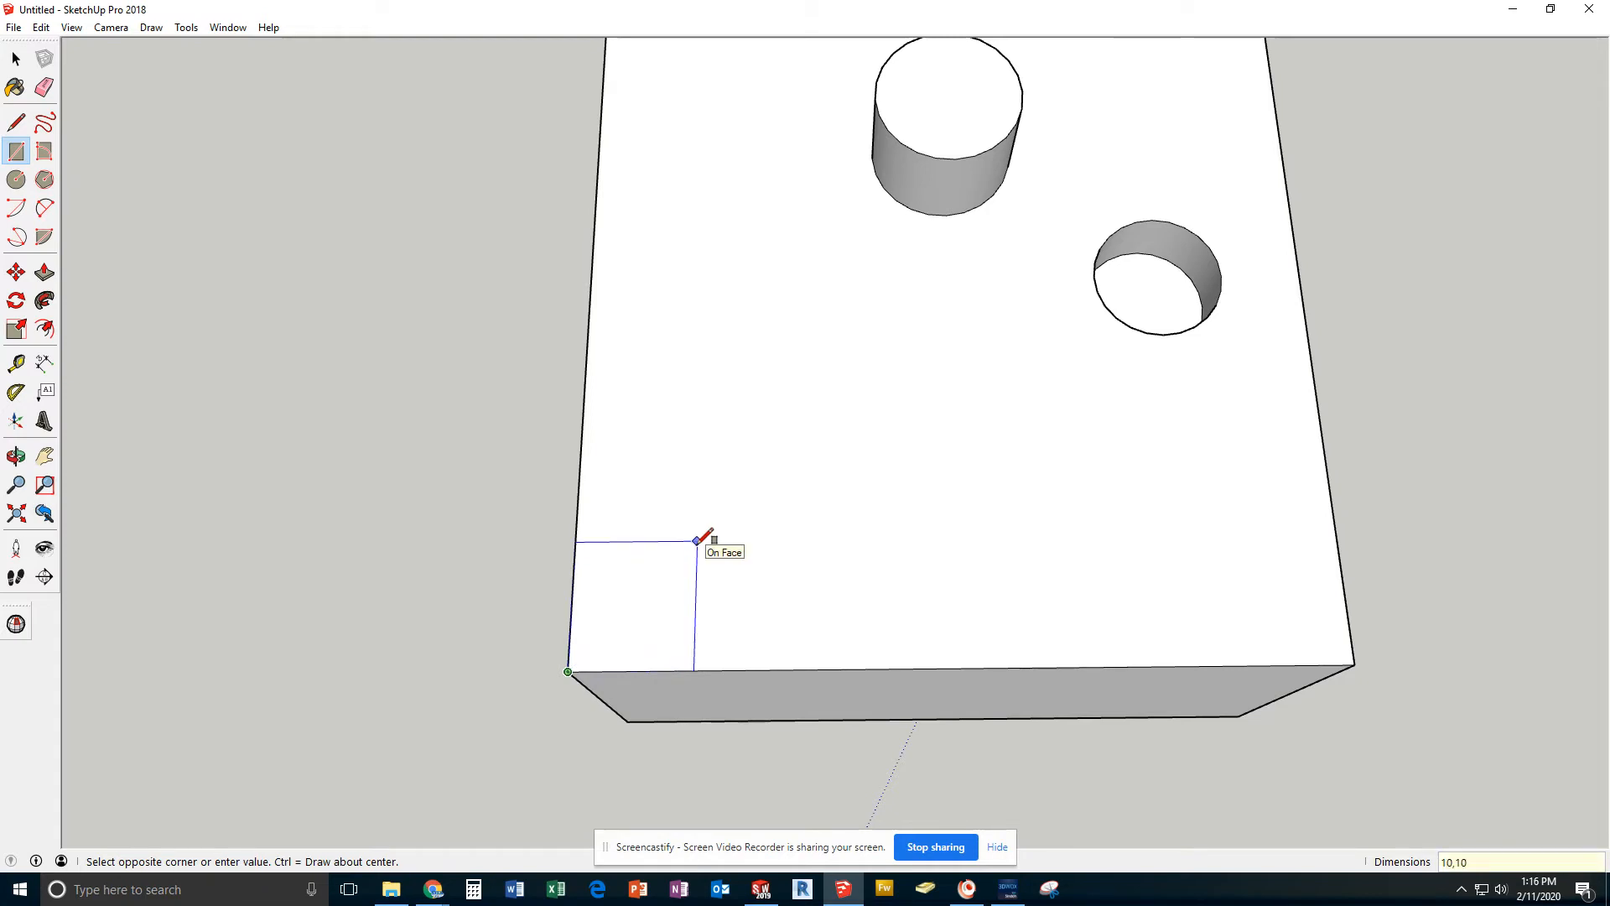
pyautogui.press('Return')
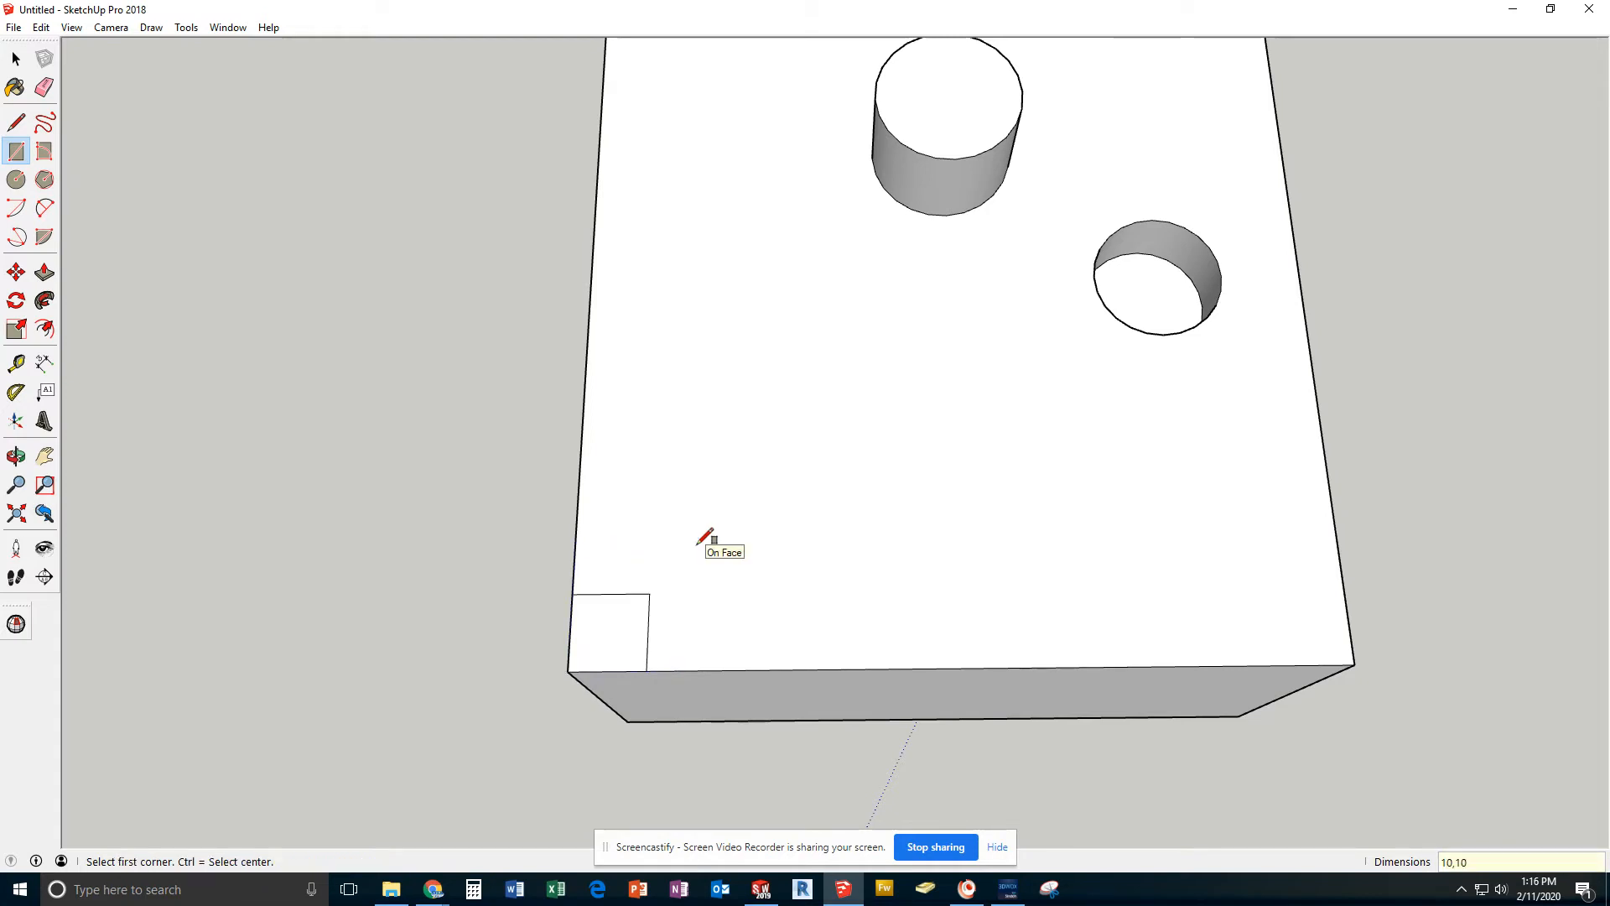
# Draw a 20 by 20 mm rectangle on the top face, starting from the inner corner of the small corner square
pyautogui.click(651, 593)
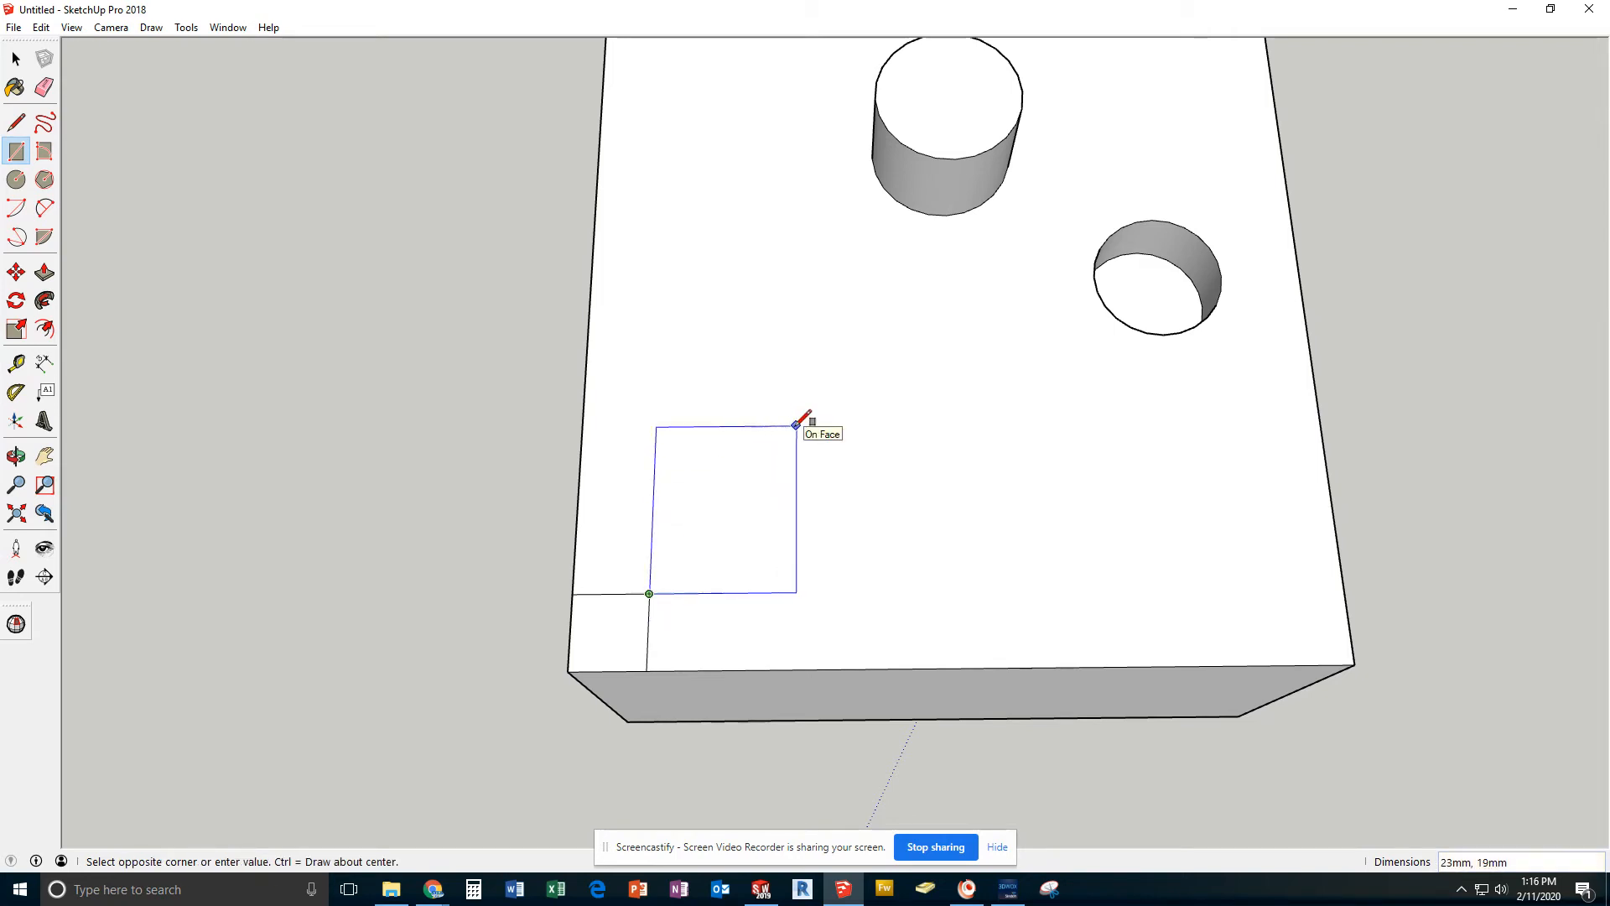
pyautogui.write('20,20')
pyautogui.press('Return')
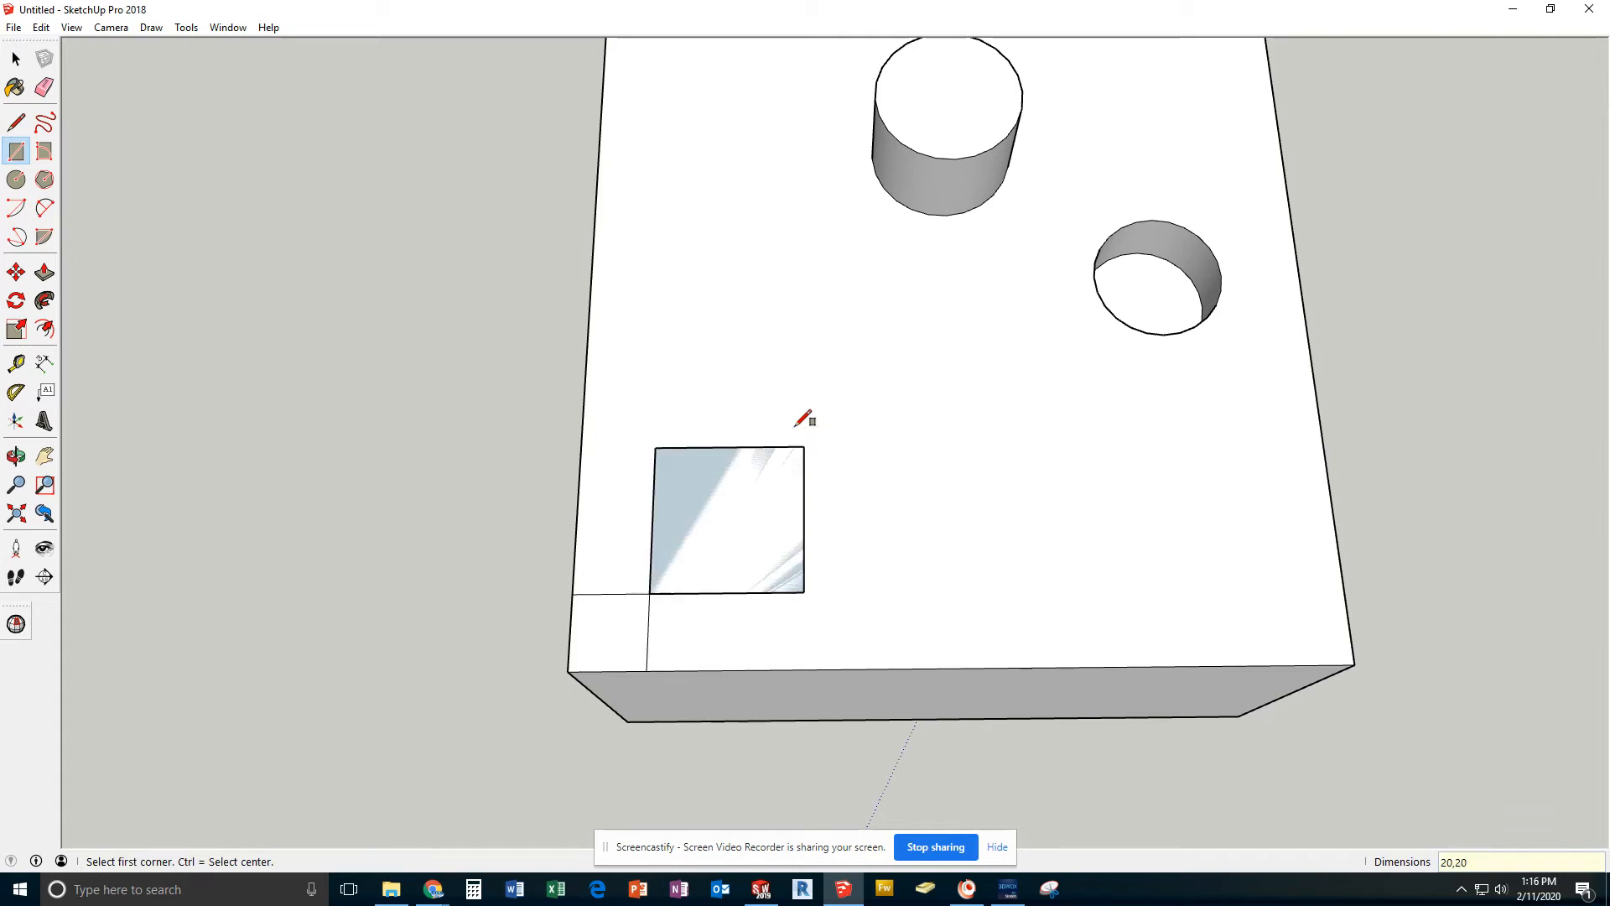
# Delete the two inner edges of the 10 mm corner square, leaving only the 20 mm square
pyautogui.click(16, 59)
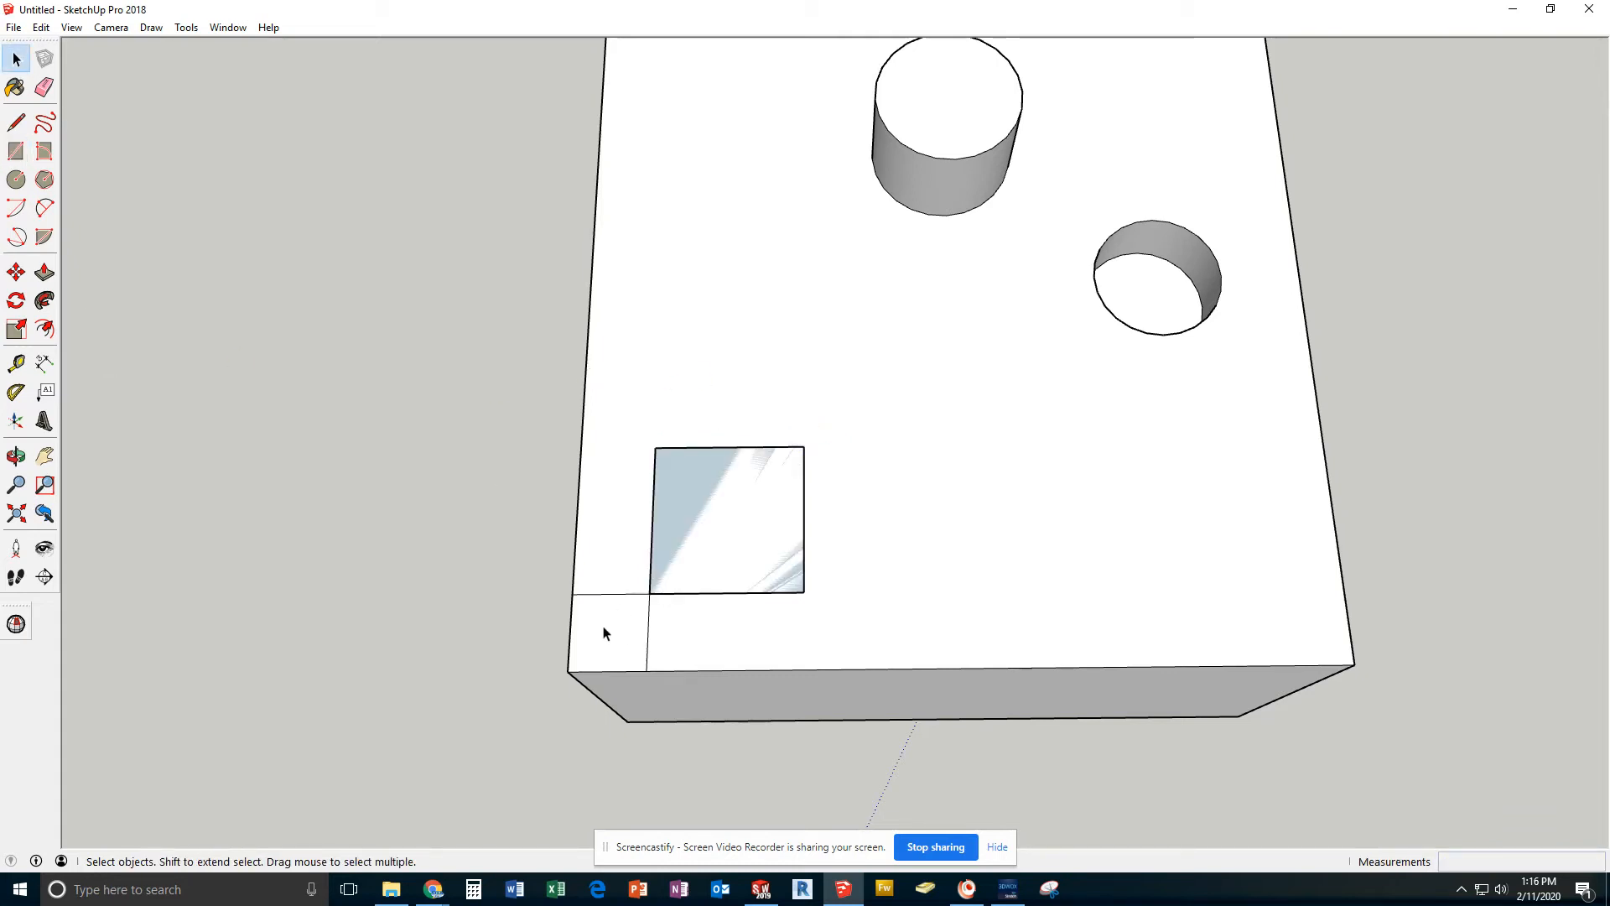
pyautogui.click(601, 595)
pyautogui.press('Delete')
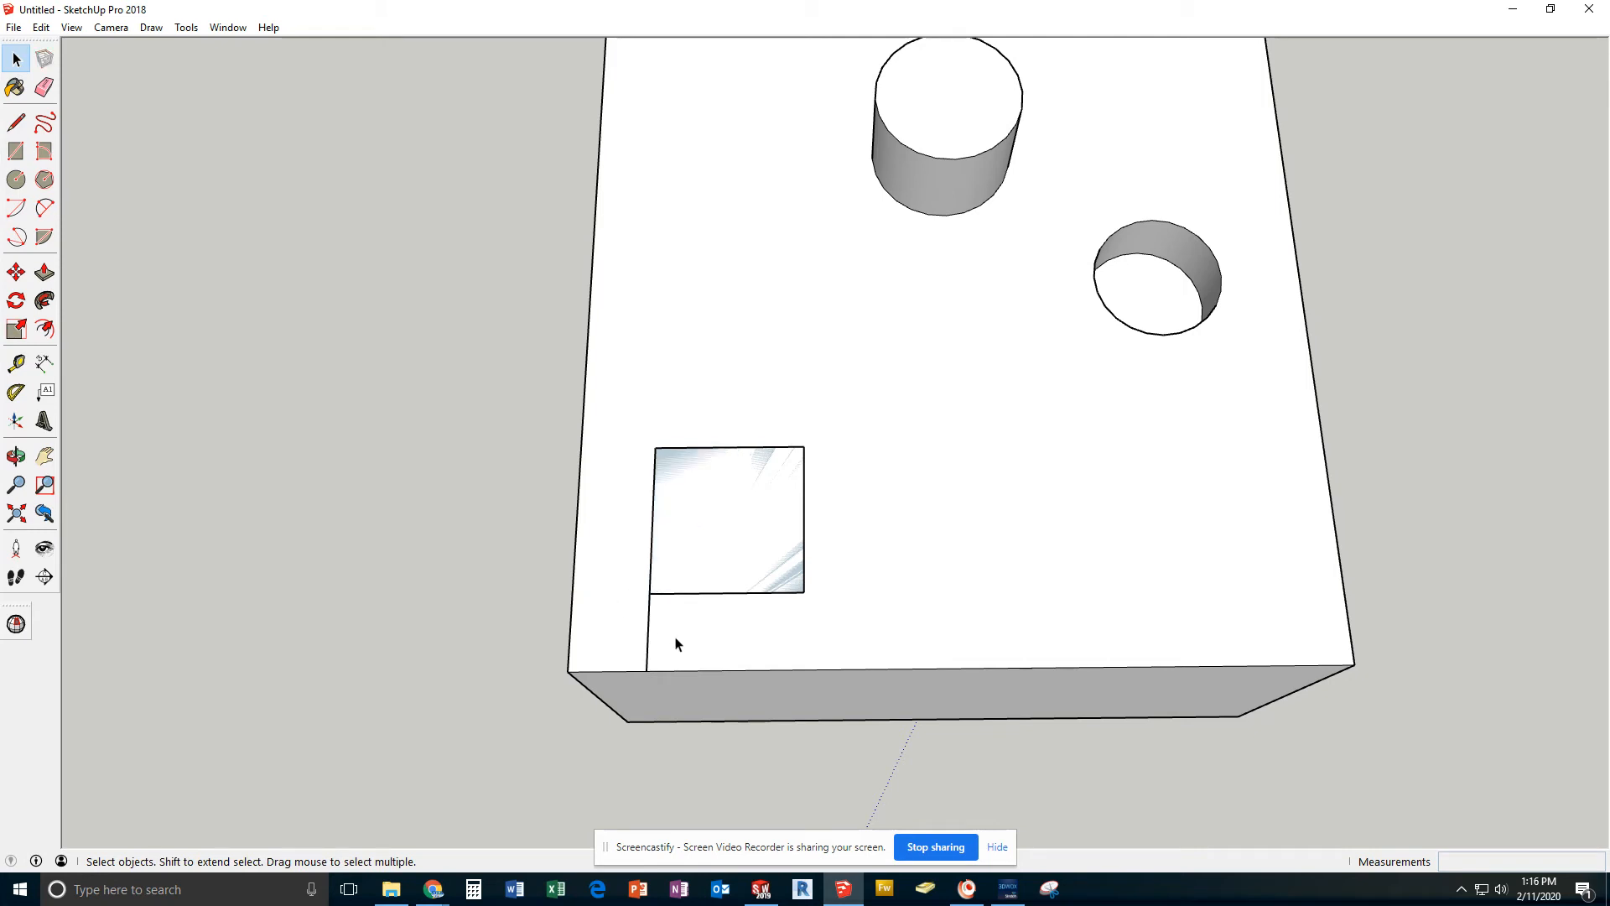
pyautogui.press('Delete')
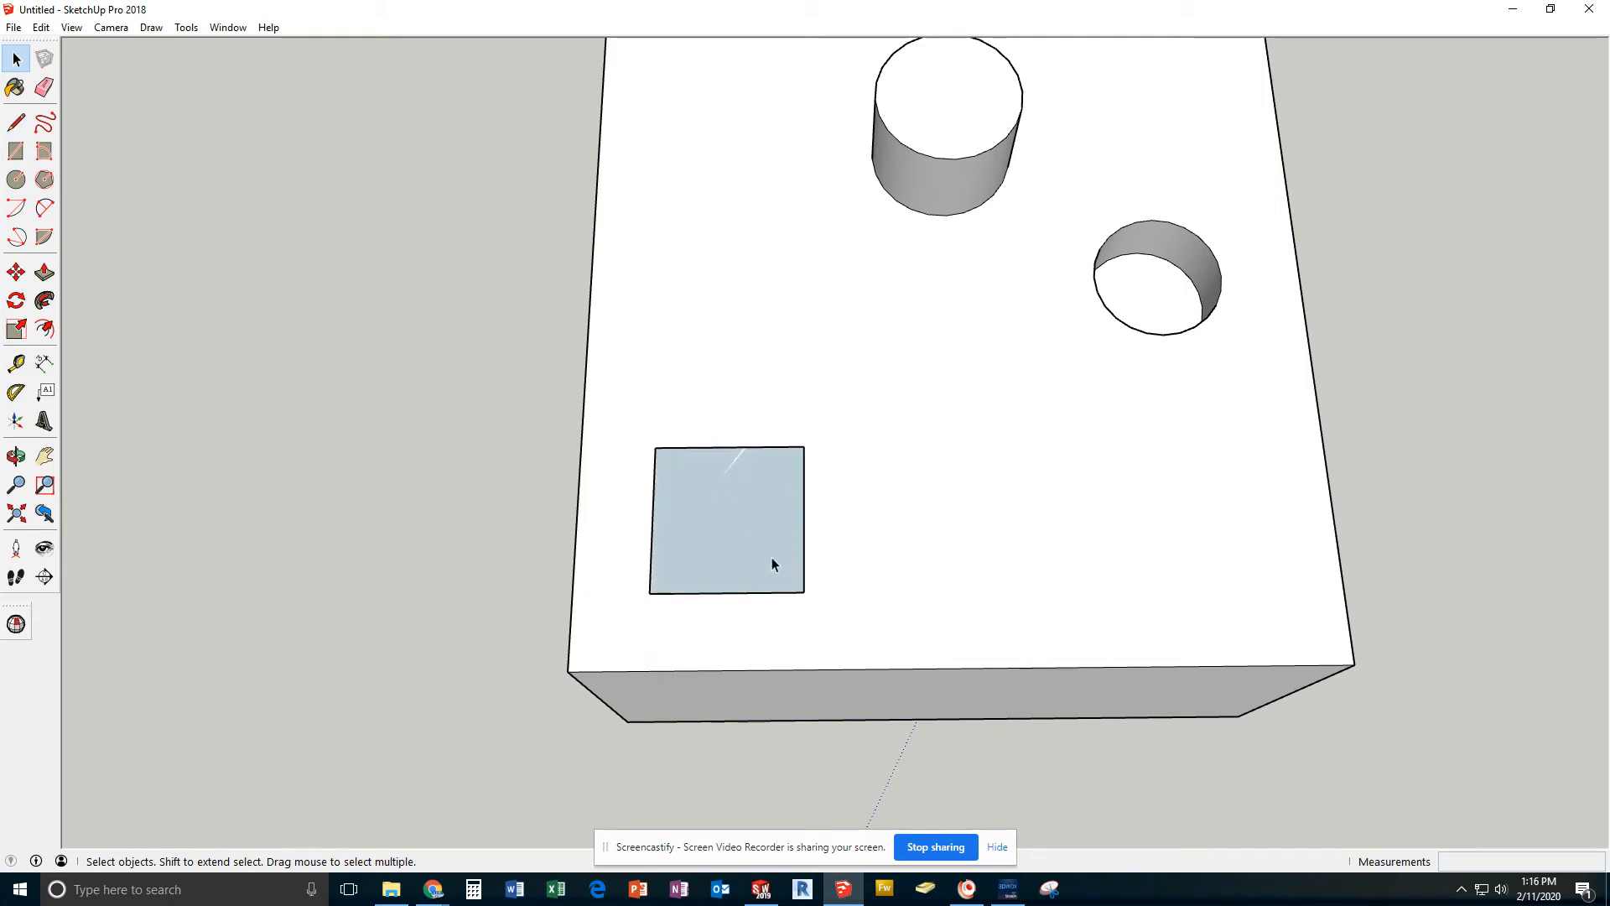
# Undo the deletion of the corner square's inner edges and the drawing of the 20 mm square
pyautogui.moveTo(822, 578); pyautogui.dragTo(672, 363, button='middle')
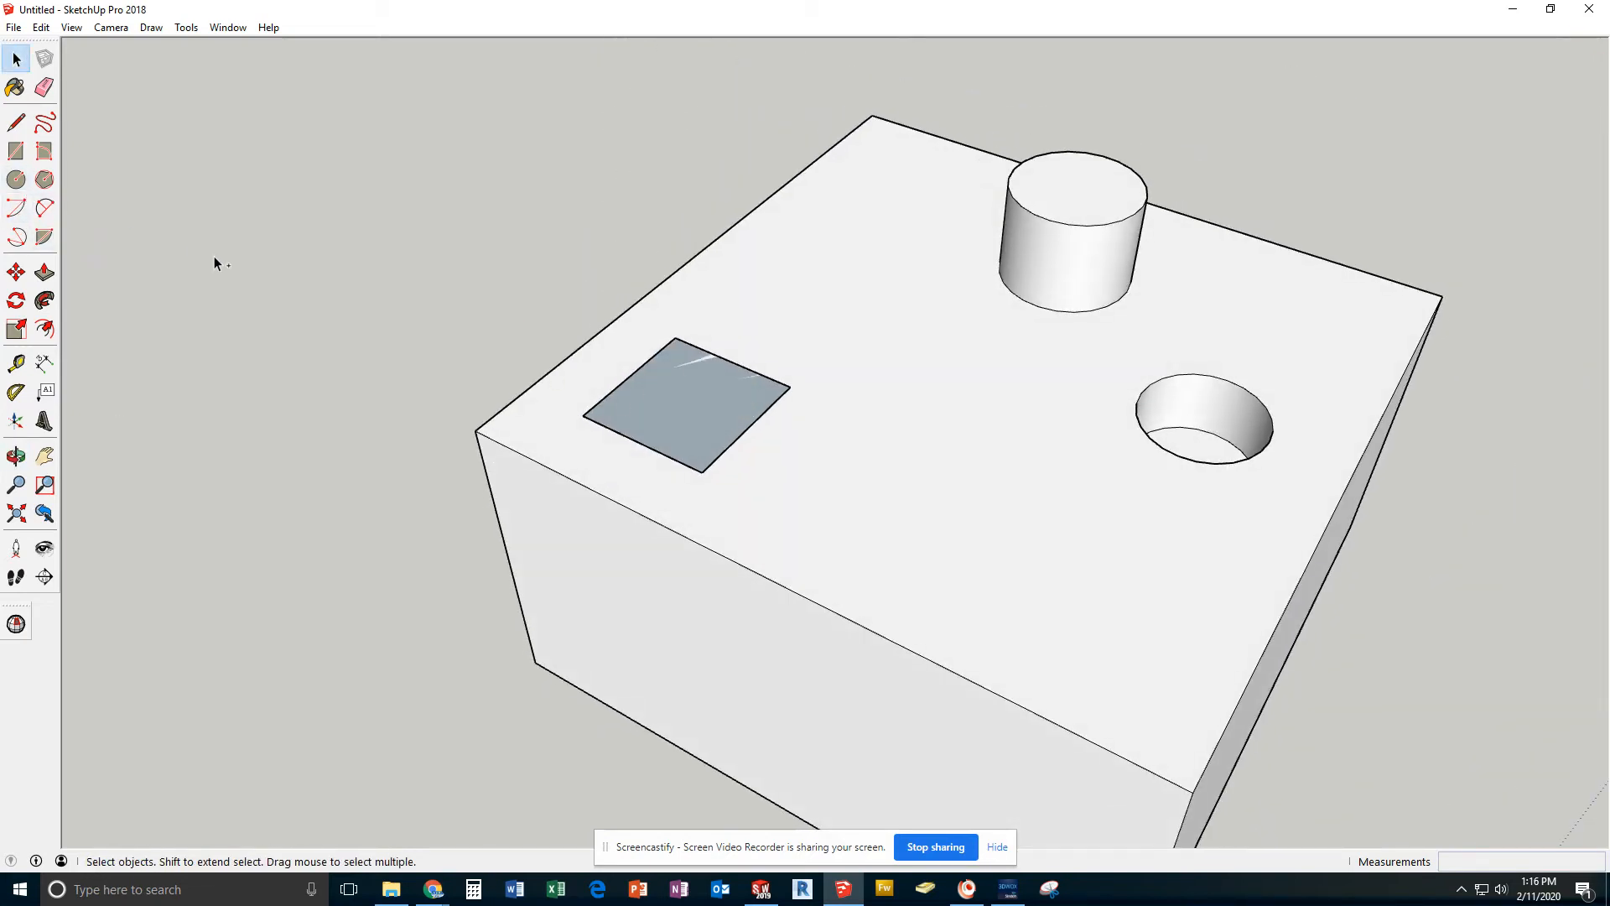
pyautogui.hotkey('ctrl', 'z')
pyautogui.hotkey('ctrl', 'z')
pyautogui.hotkey('ctrl', 'z')
pyautogui.hotkey('ctrl', 'z')
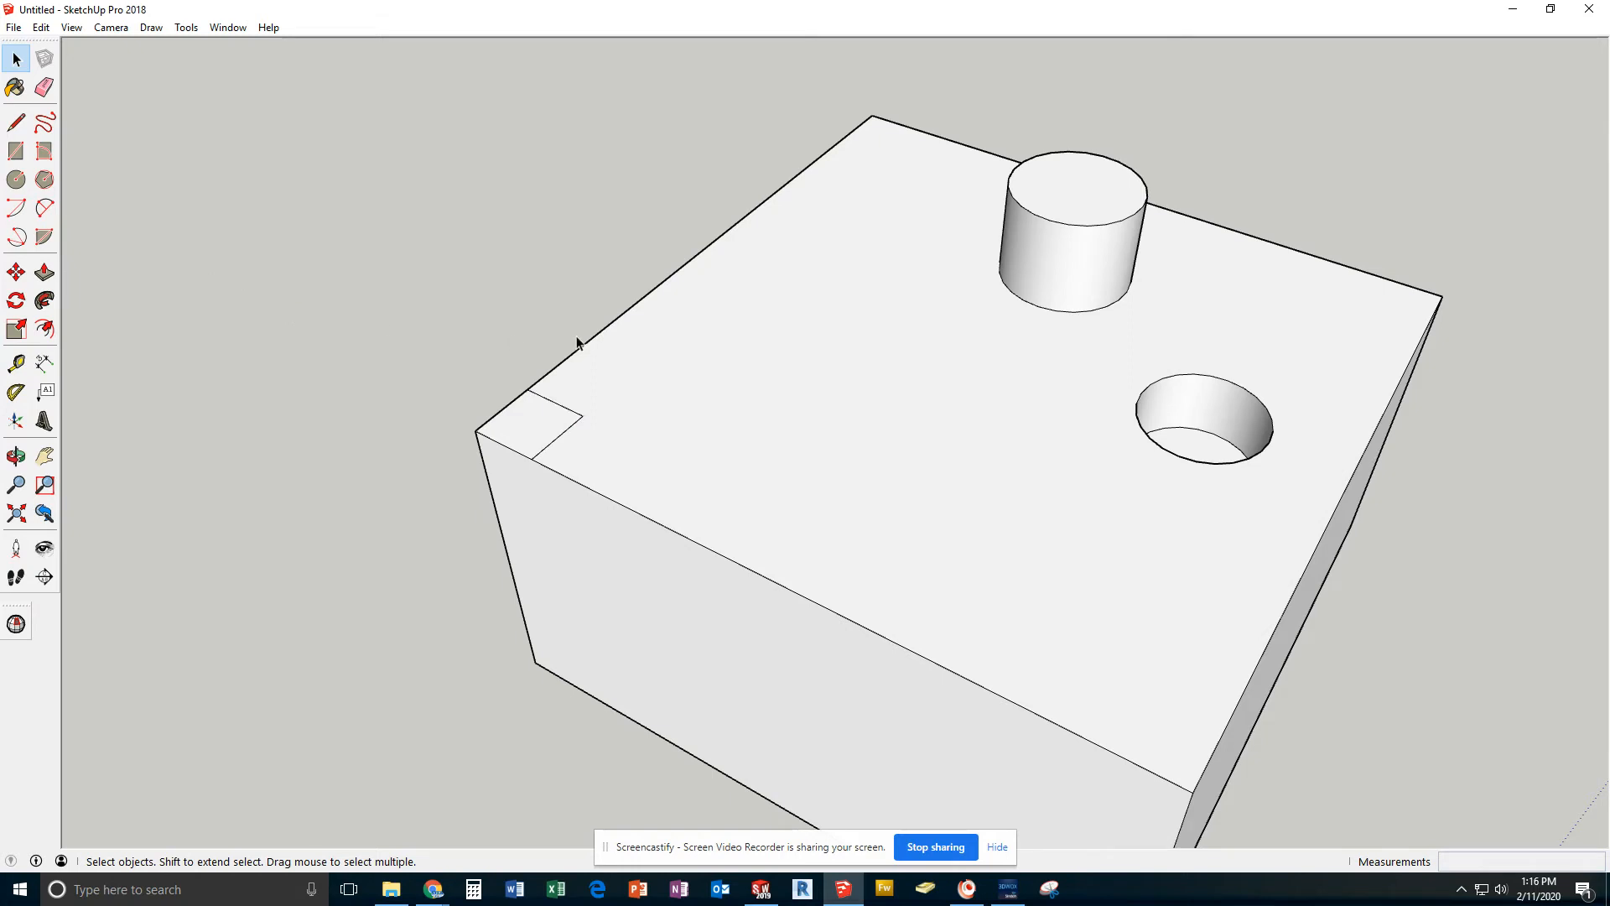
# Redraw a 20 by 20 mm rectangle inward from the inner corner of the 10 mm corner square
pyautogui.click(16, 151)
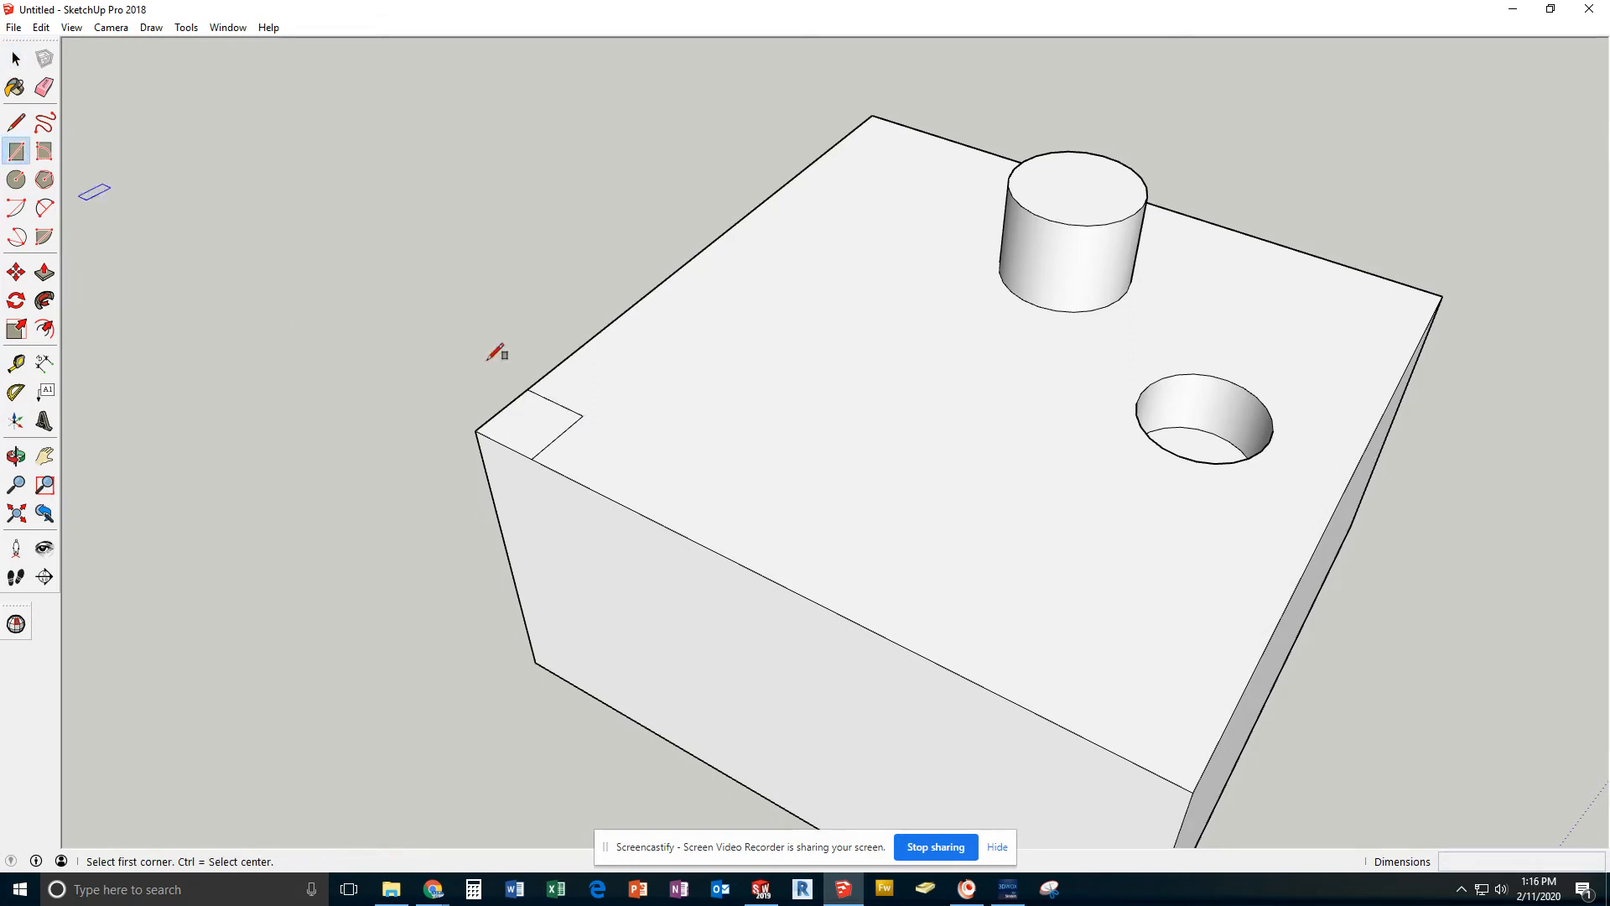
pyautogui.click(583, 416)
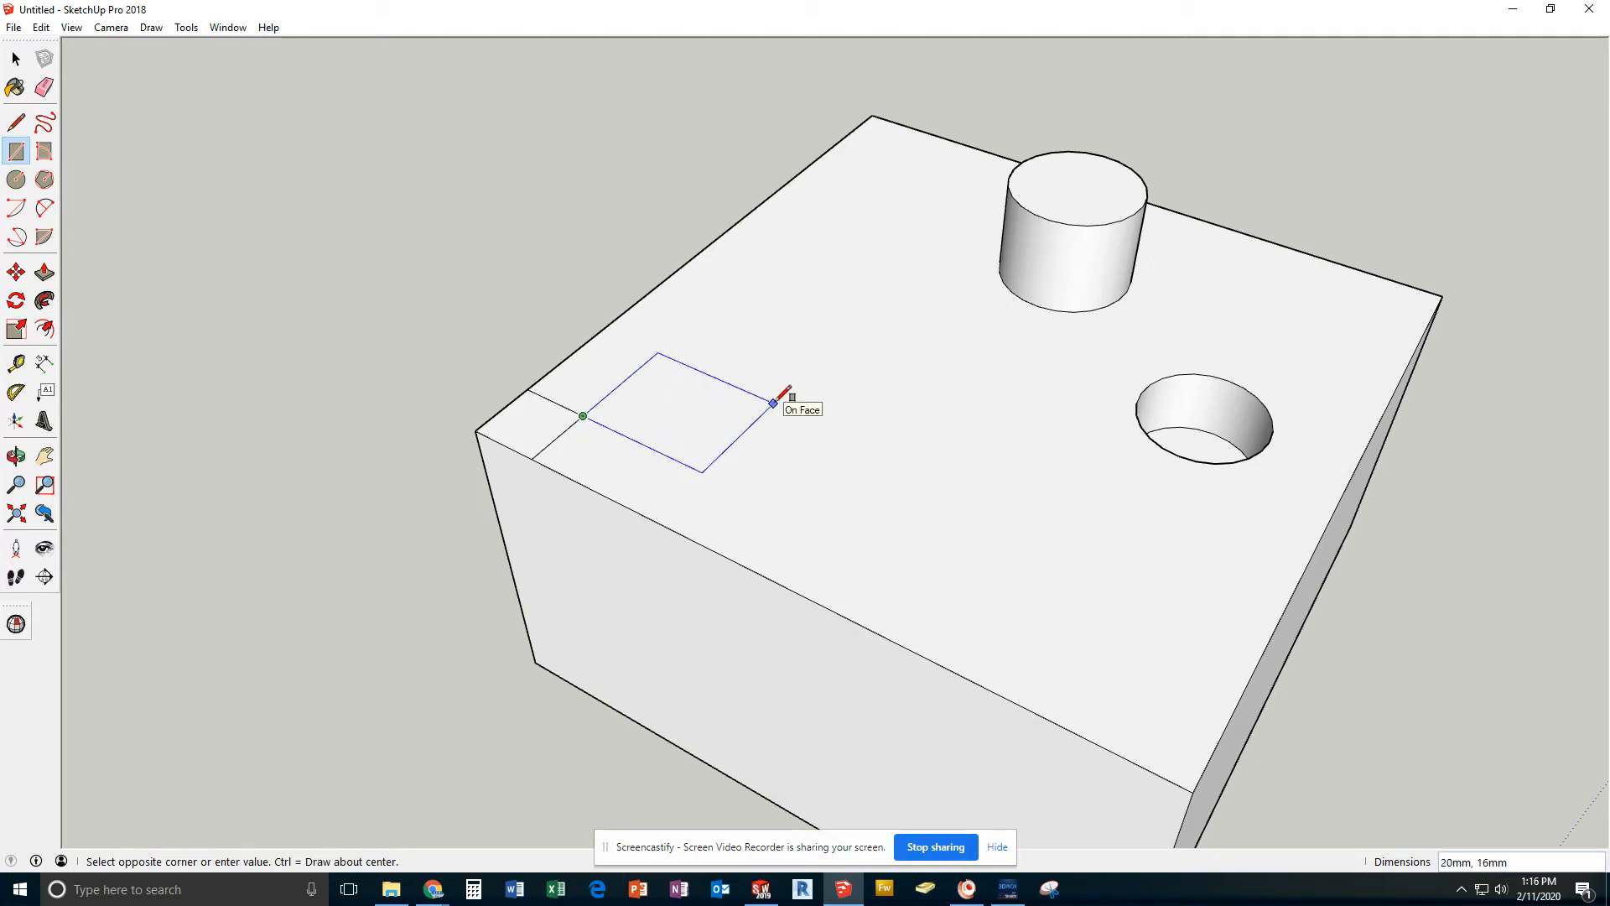
pyautogui.write('20,20')
pyautogui.press('Return')
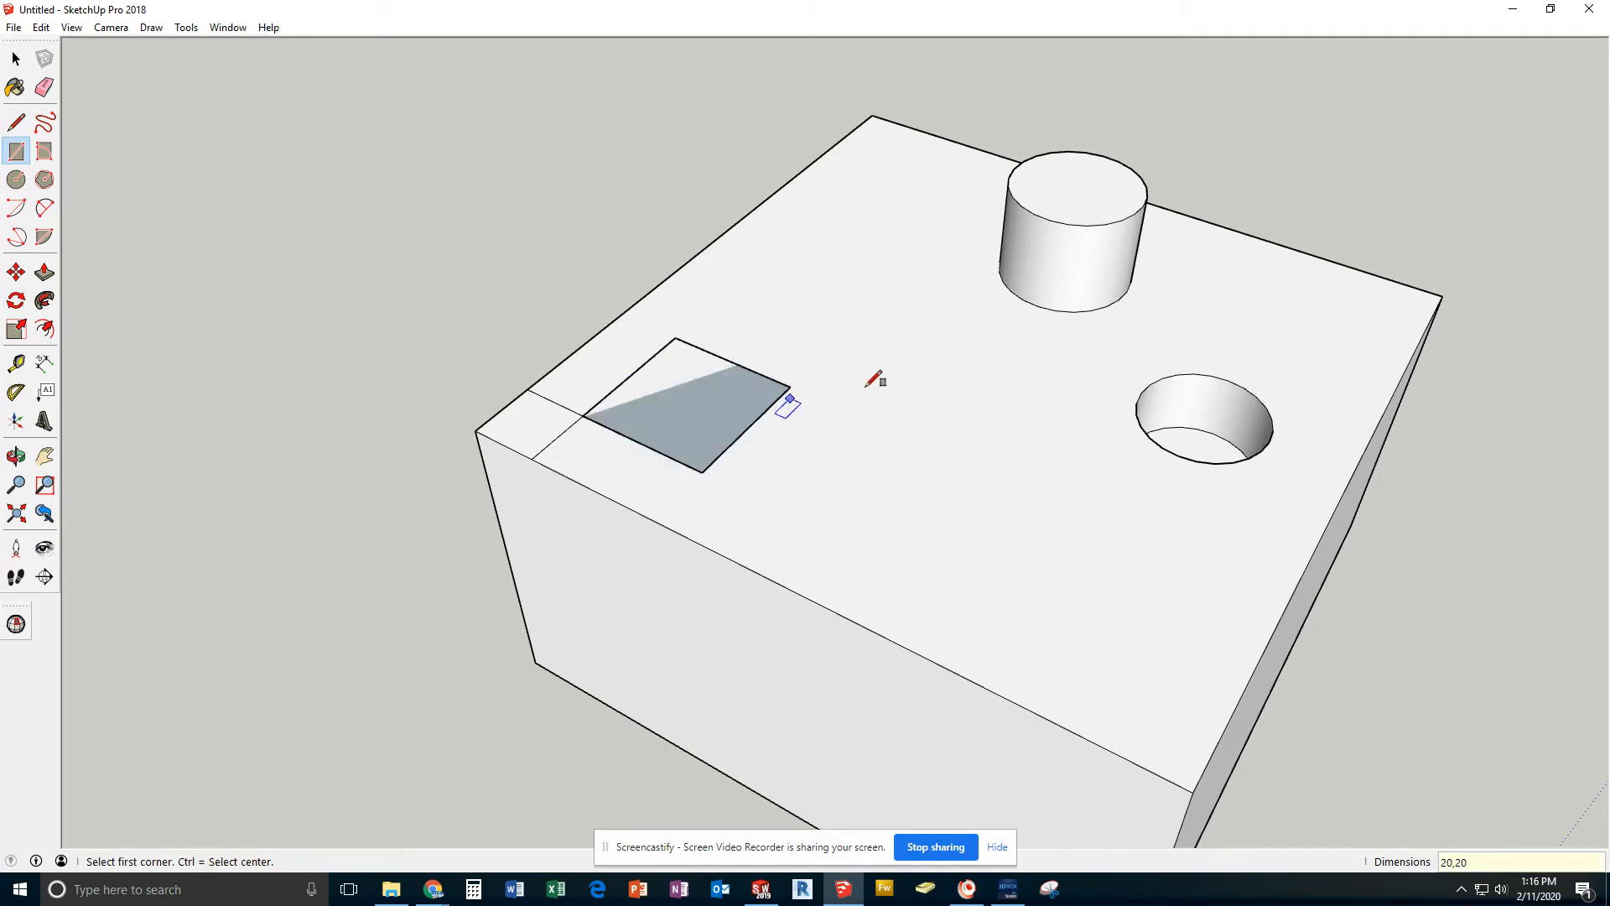
# Try to select the 20 mm square's face separately from the surrounding top face
pyautogui.click(17, 62)
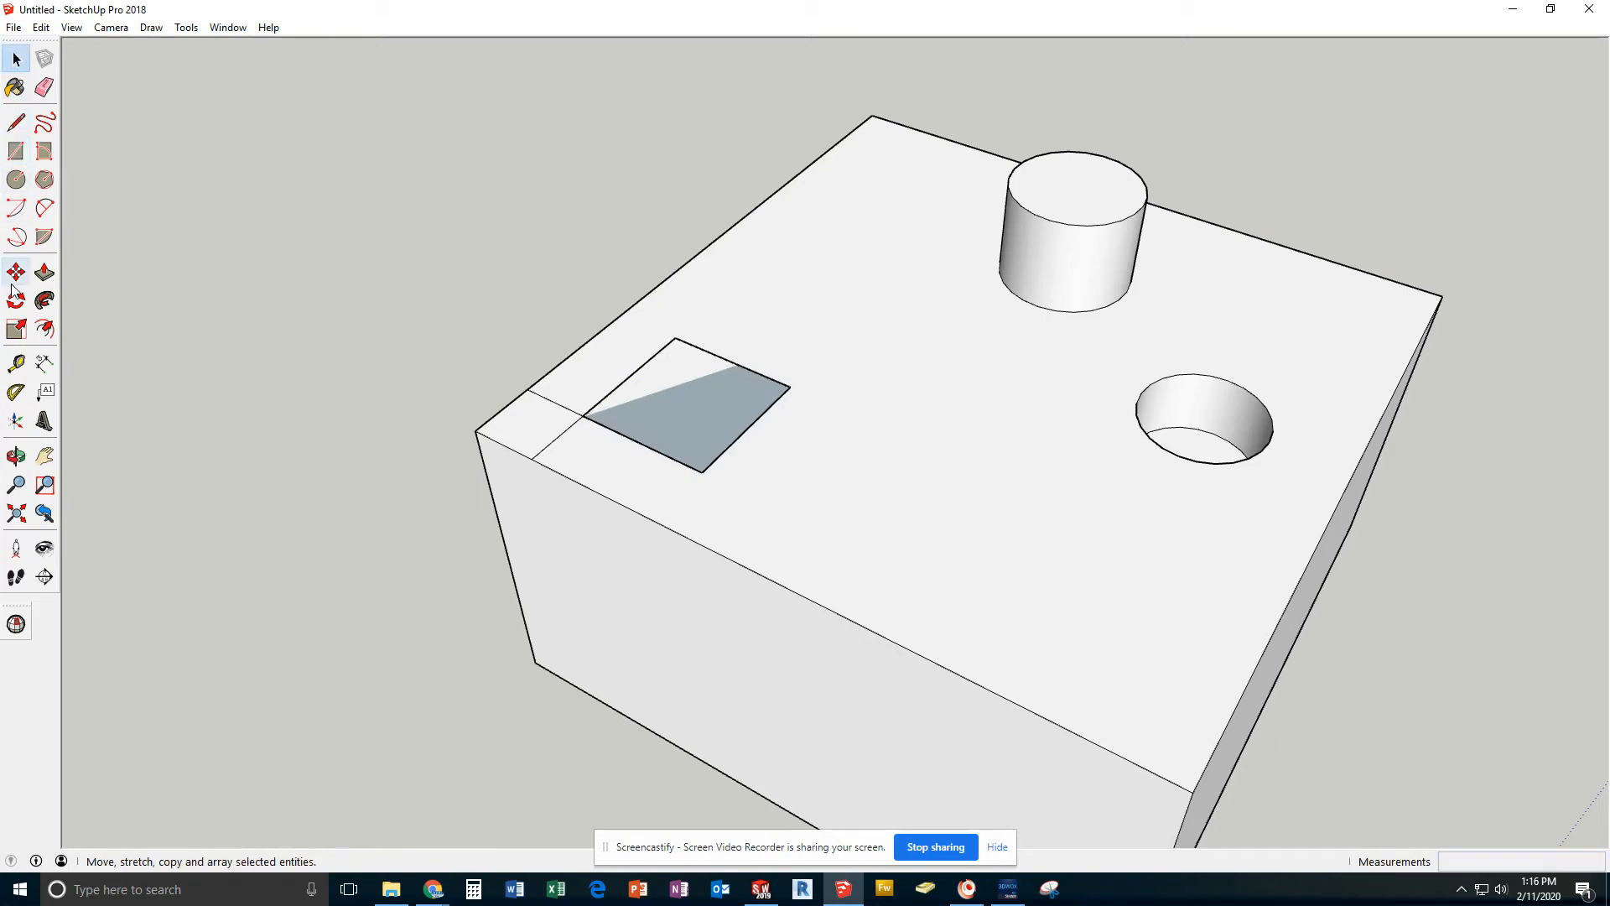
pyautogui.click(42, 273)
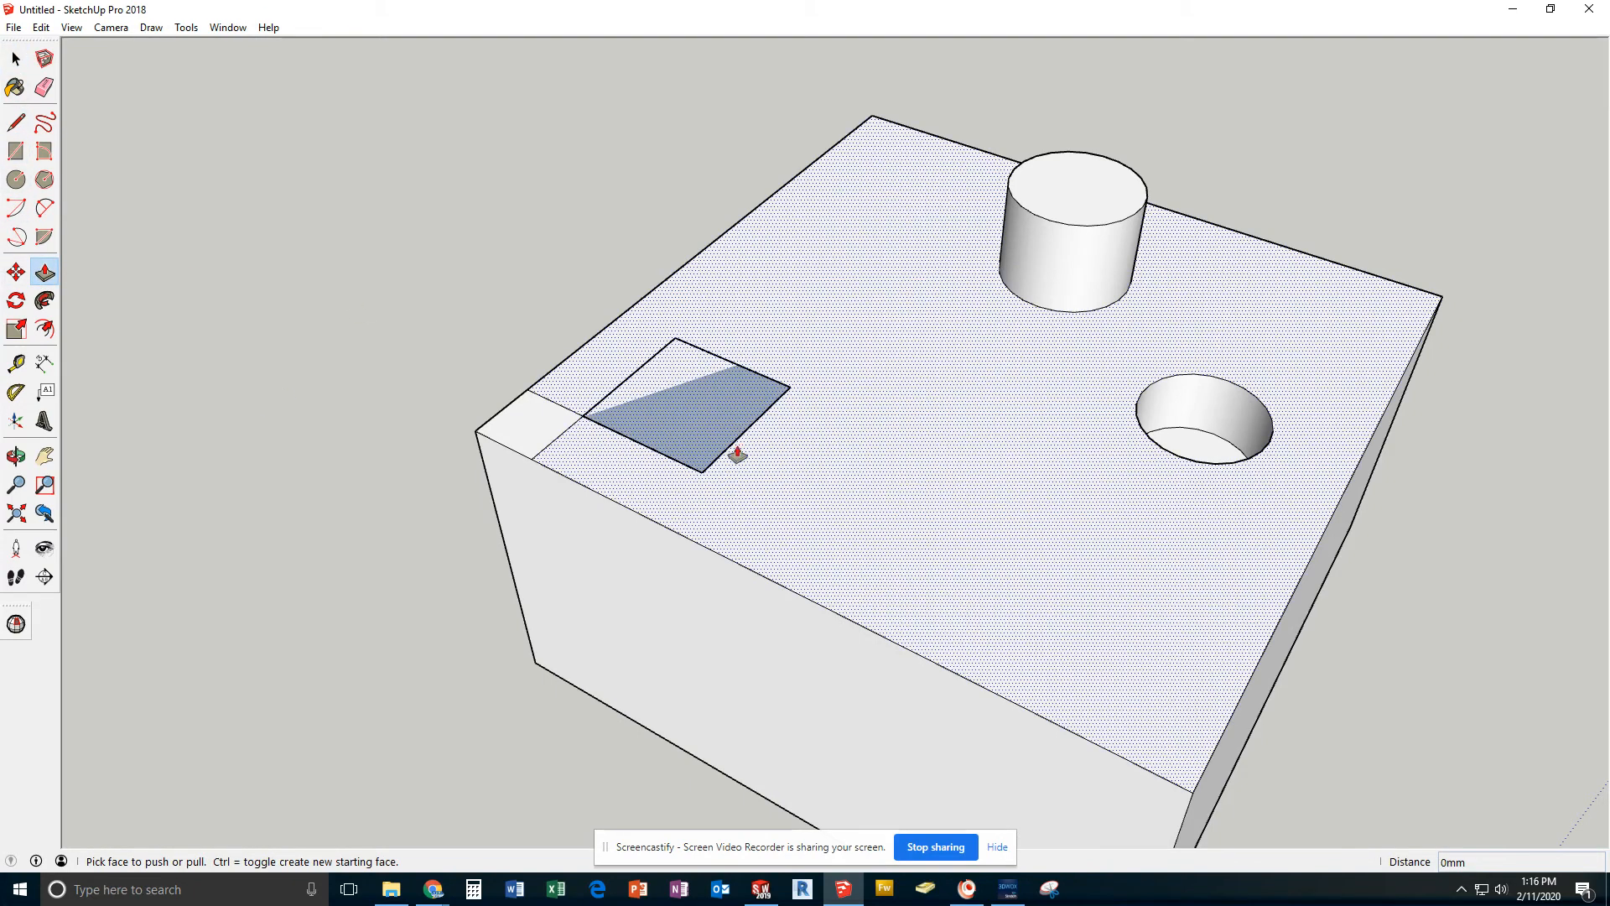
pyautogui.click(16, 60)
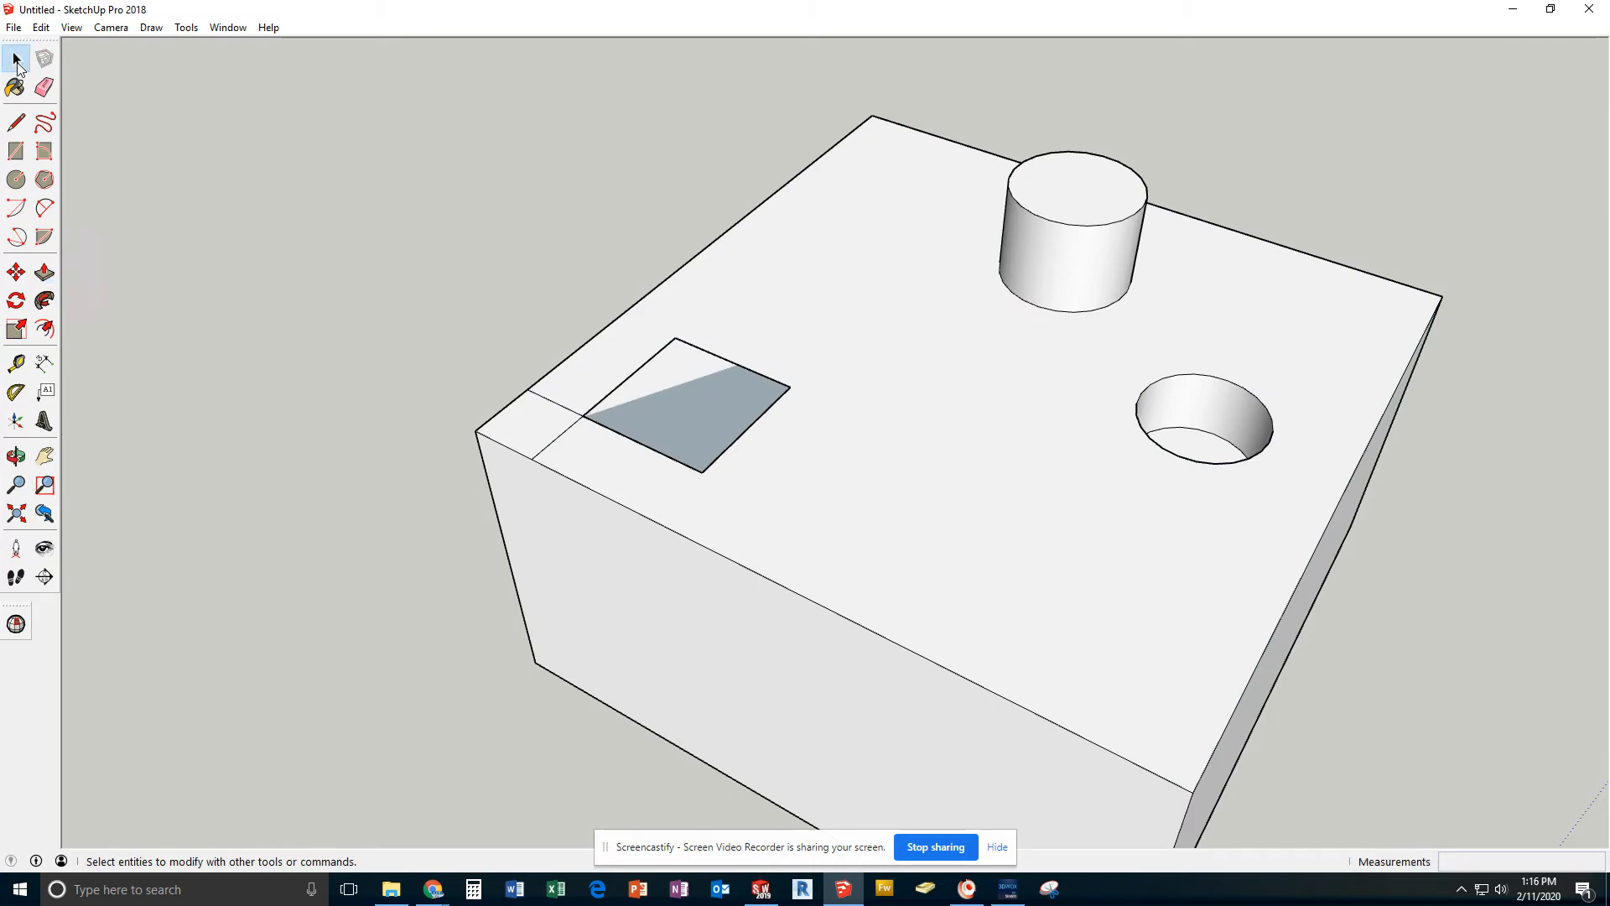
pyautogui.click(609, 403)
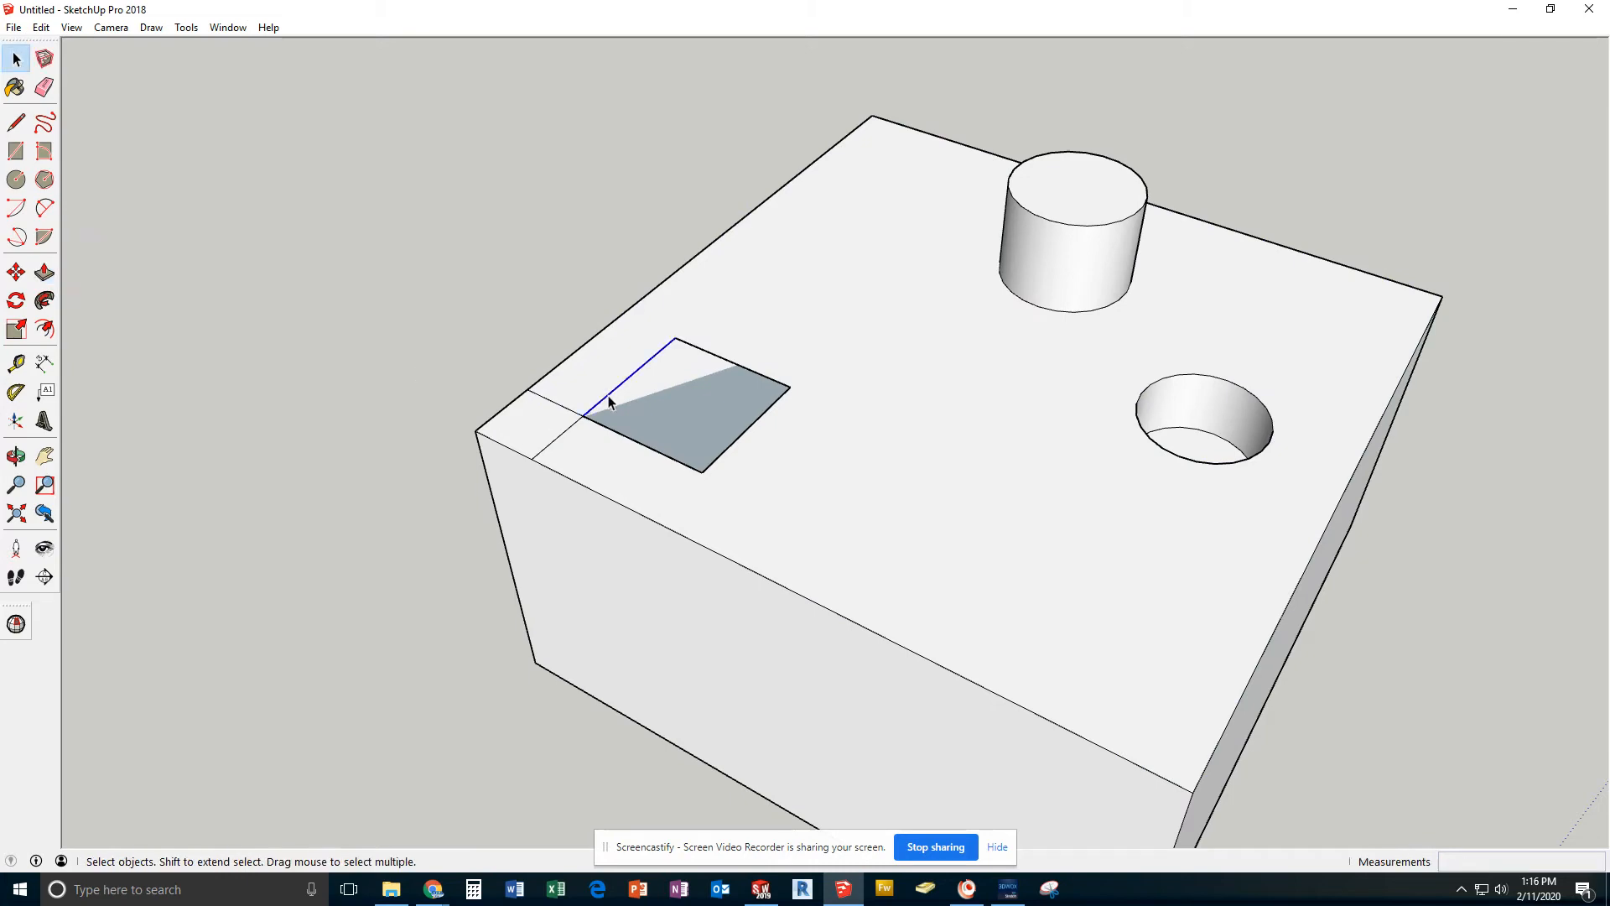
pyautogui.doubleClick(664, 400)
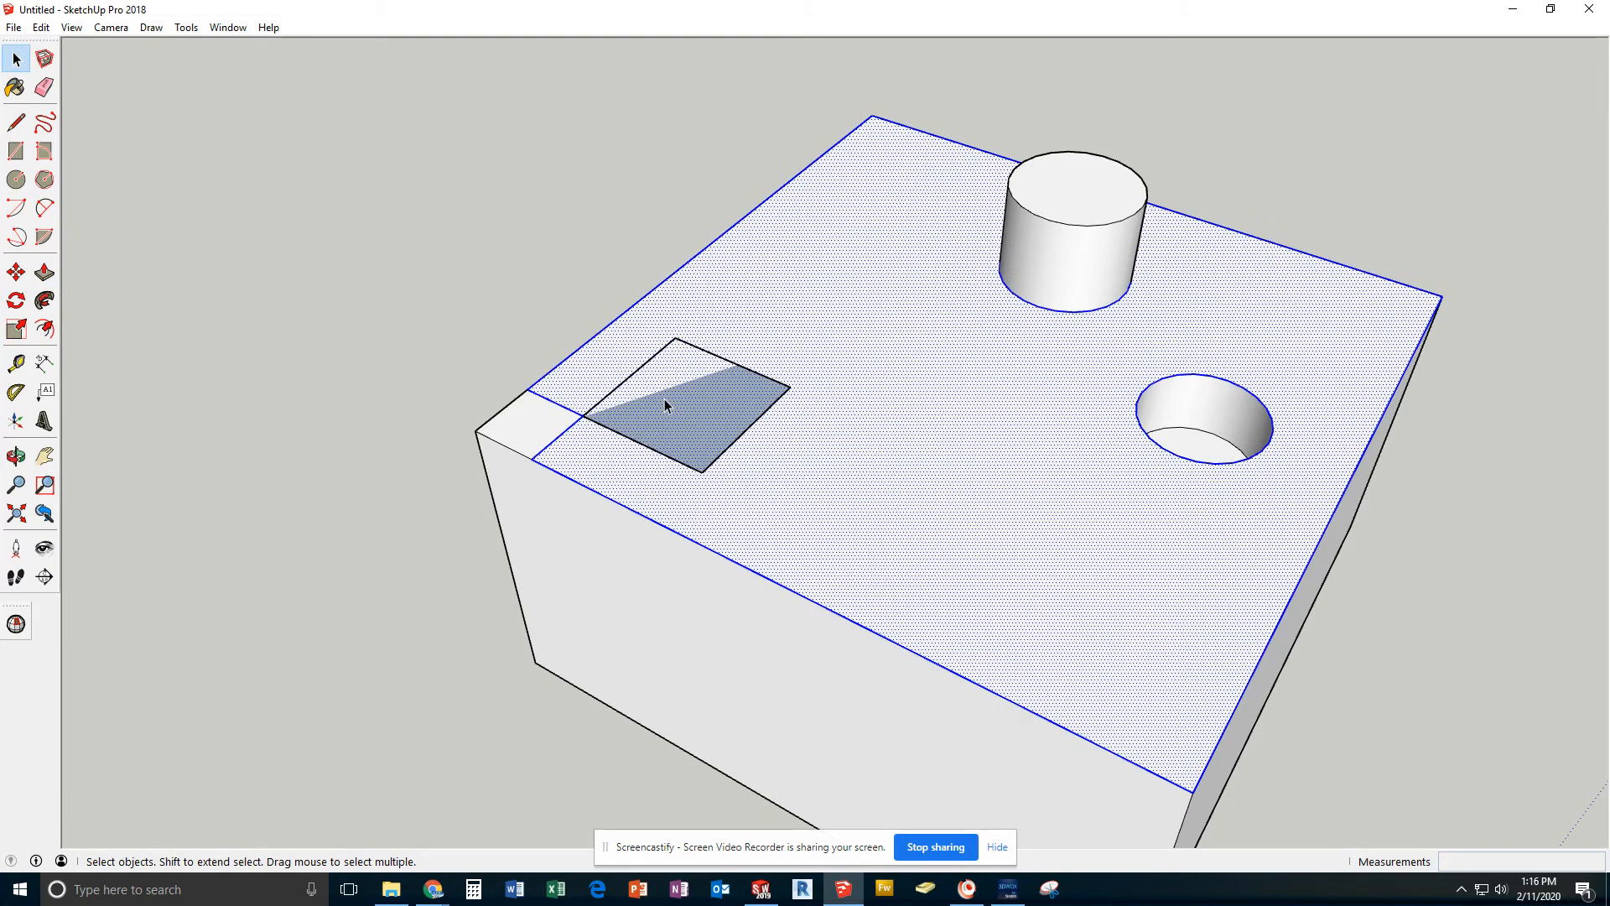
pyautogui.click(444, 292)
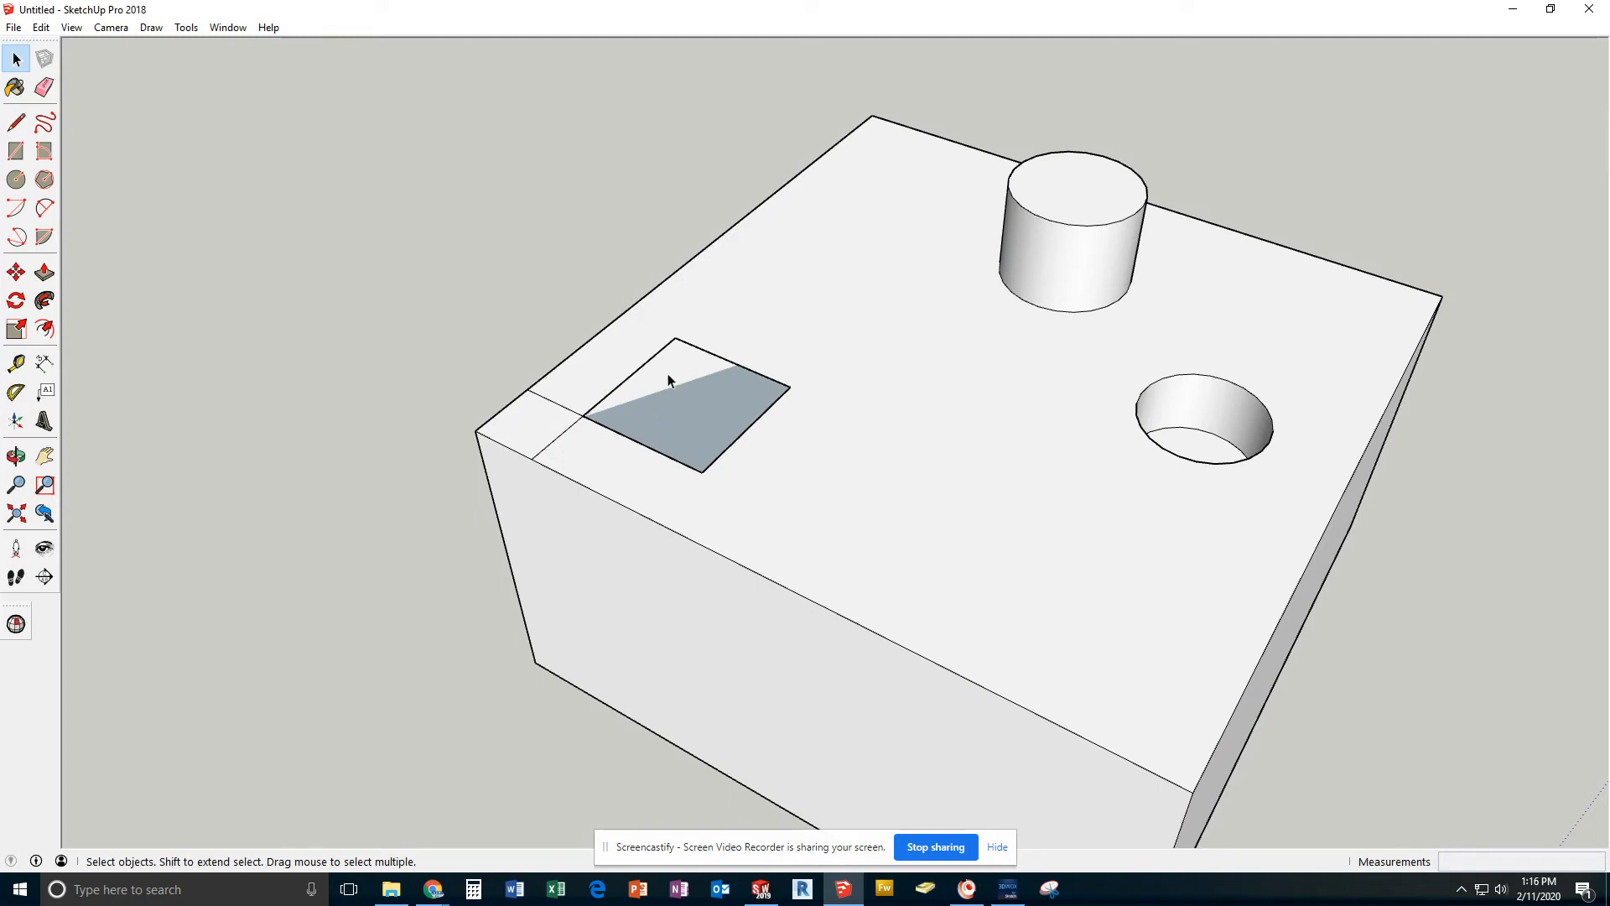
# Delete all four edges of the 20 mm square, keeping the 10 mm corner square
pyautogui.click(686, 344)
pyautogui.press('Delete')
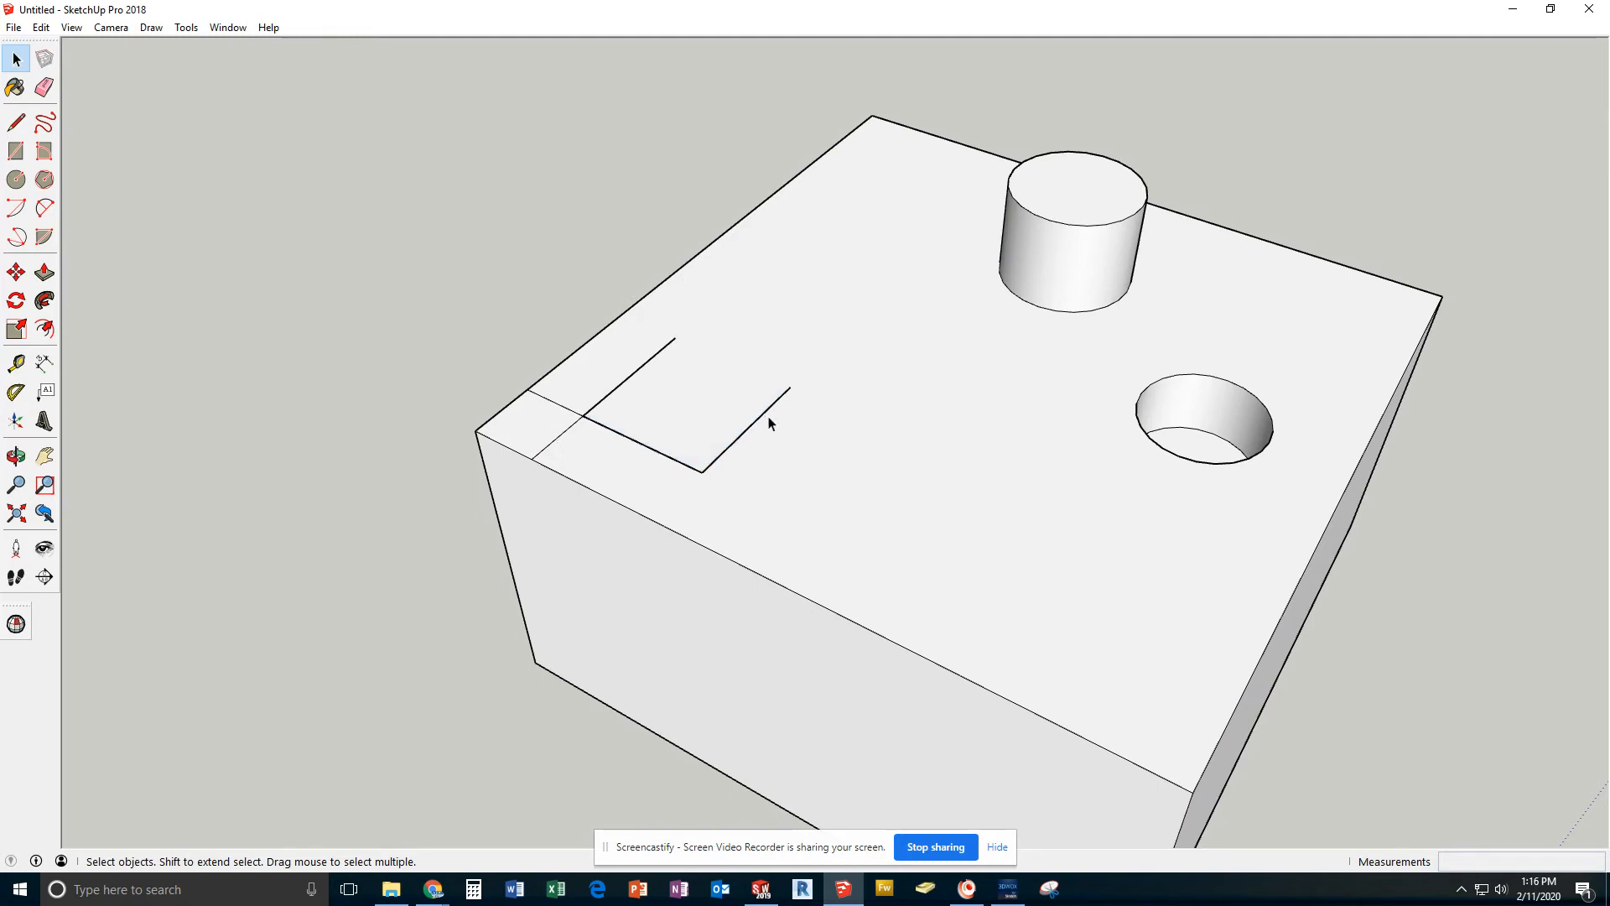
pyautogui.click(762, 419)
pyautogui.press('Delete')
pyautogui.click(631, 380)
pyautogui.press('Delete')
pyautogui.press('Delete')
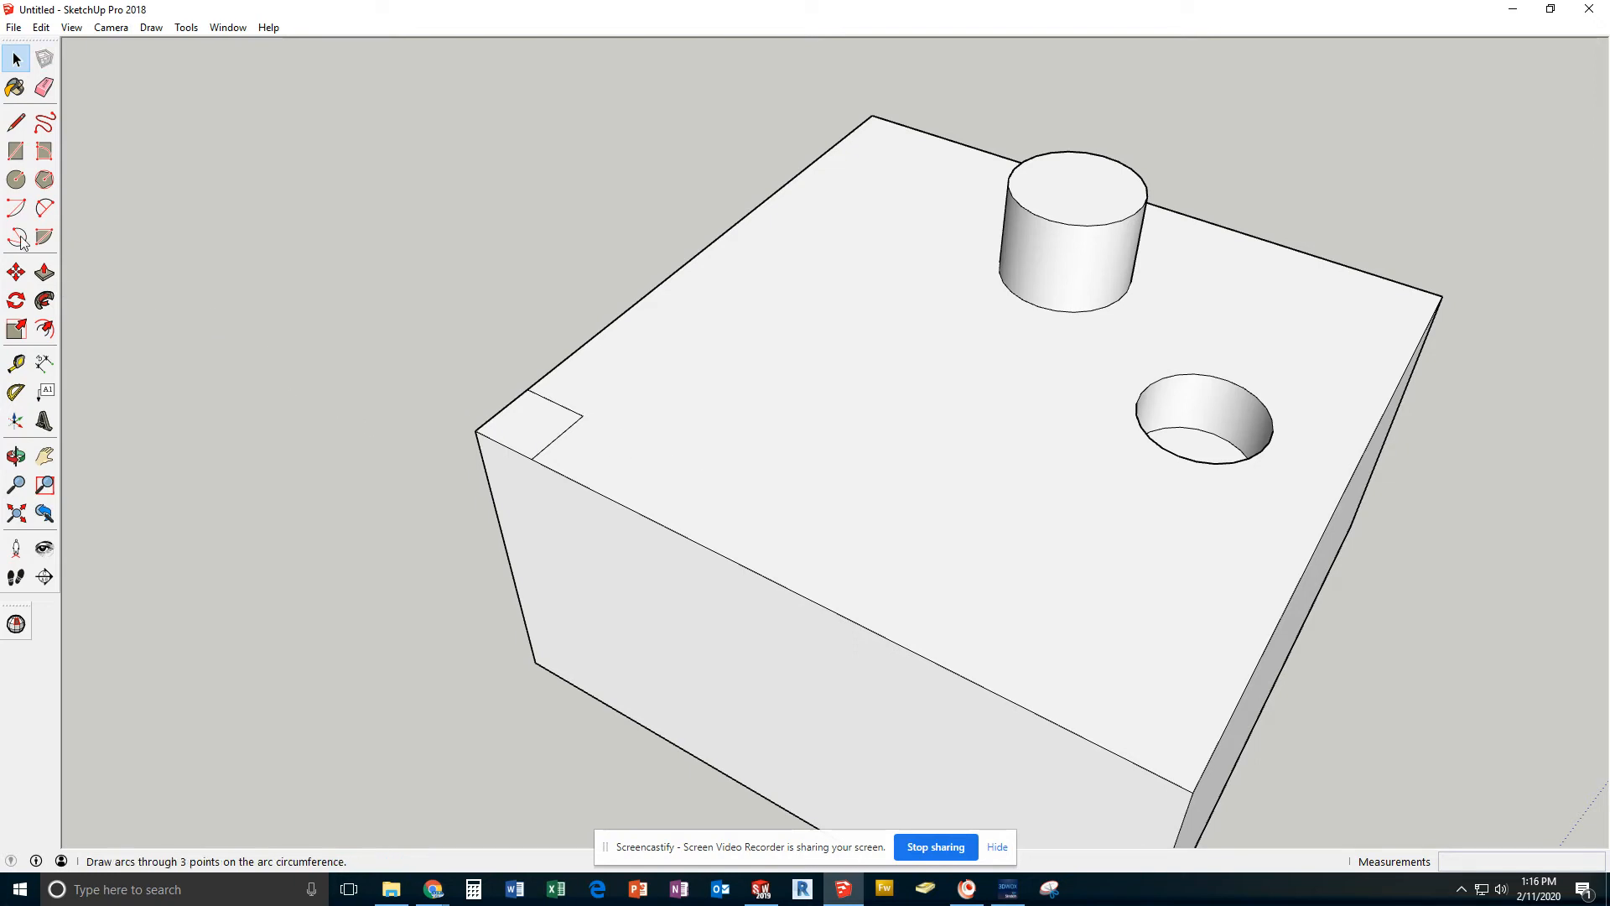
# Draw a closed square from four 20 mm lines, starting and ending at the inner corner of the 10 mm corner square
pyautogui.click(18, 123)
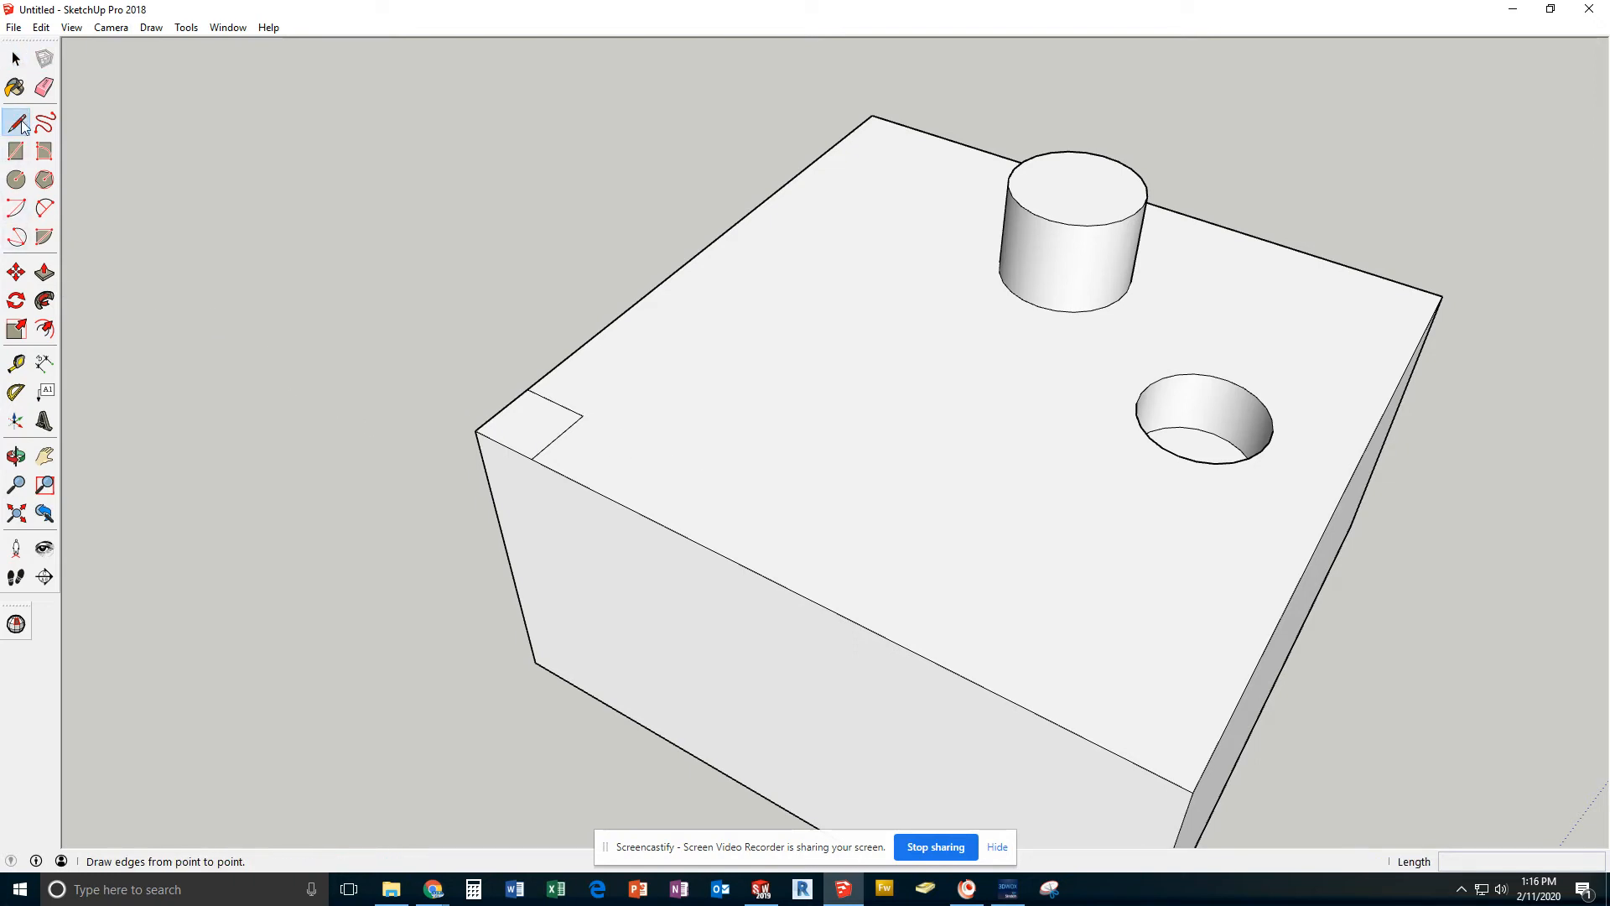
pyautogui.click(583, 416)
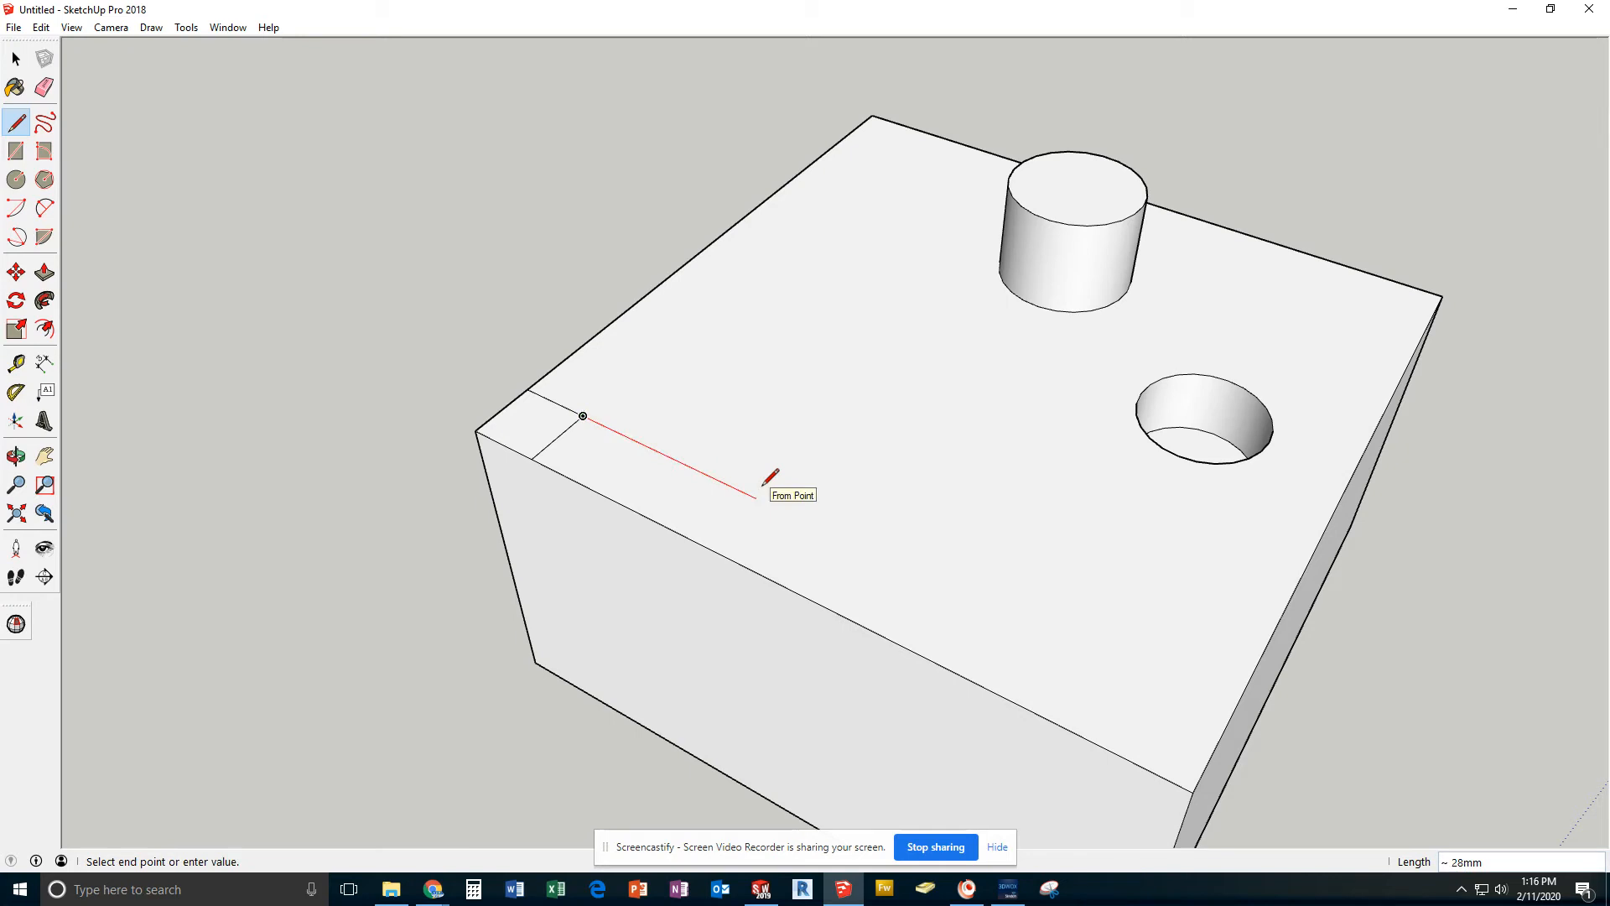
pyautogui.write('20')
pyautogui.press('Return')
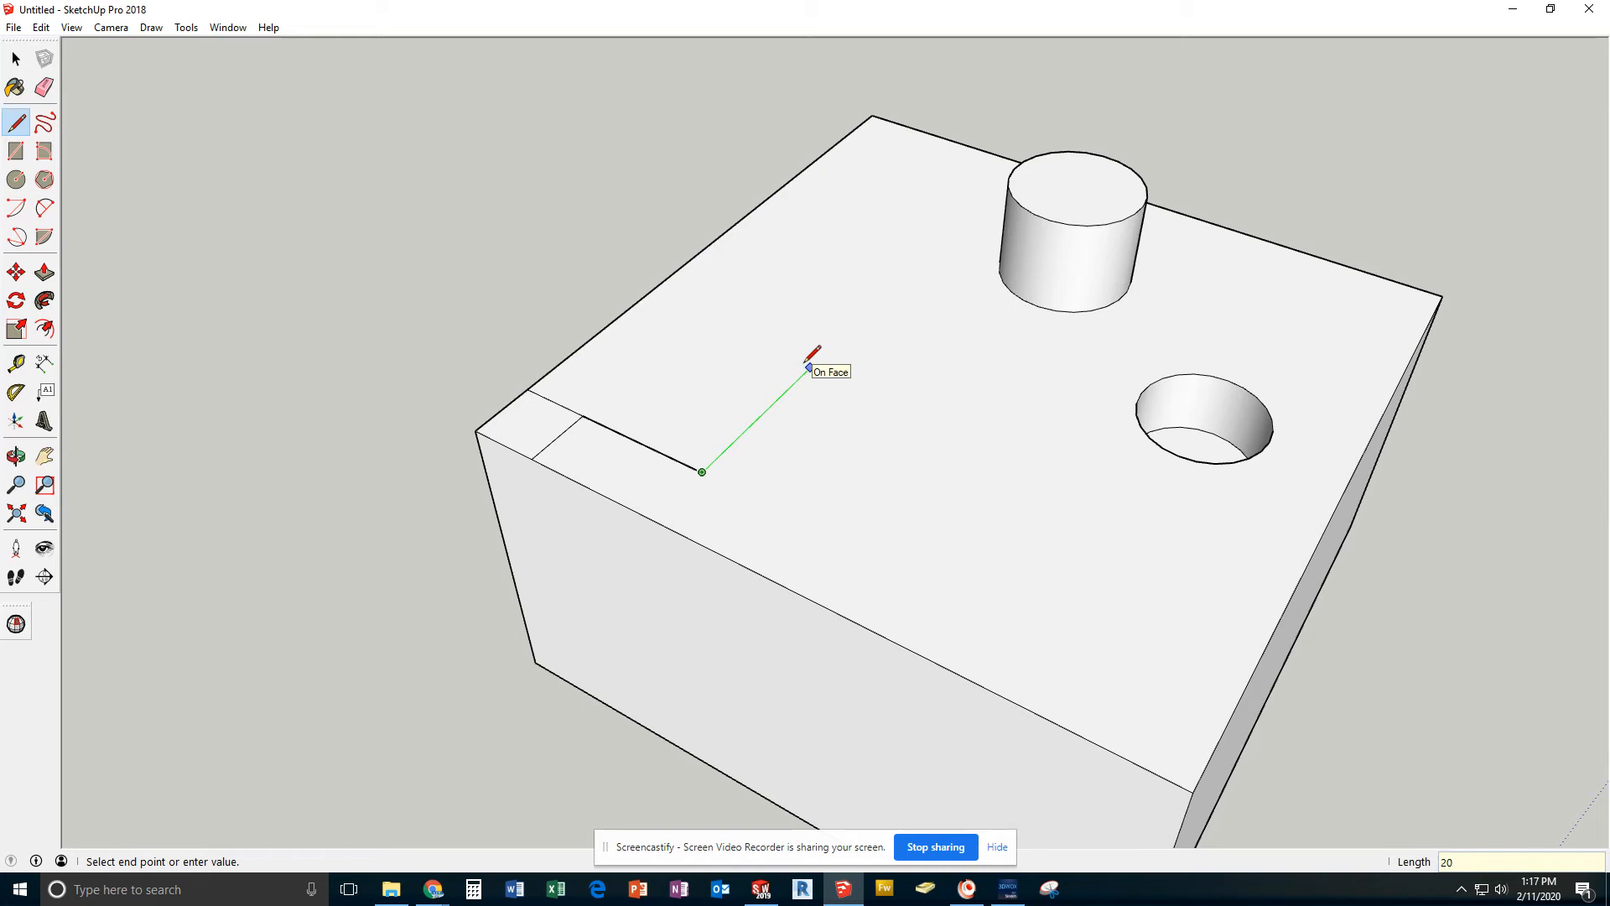
pyautogui.press('Return')
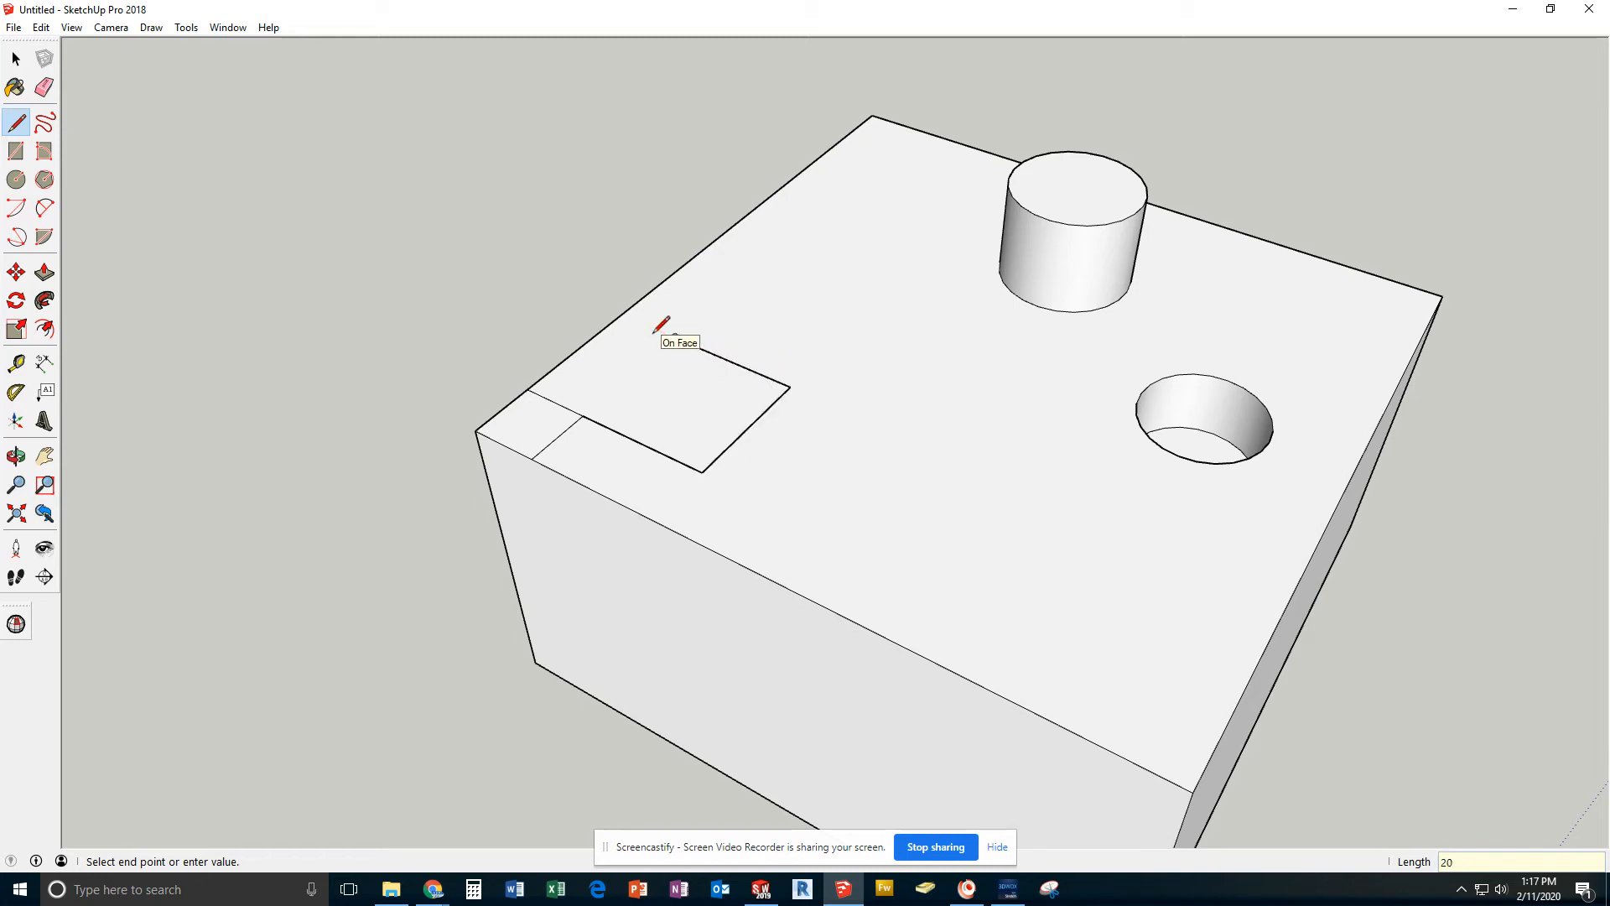
pyautogui.press('Return')
pyautogui.click(584, 412)
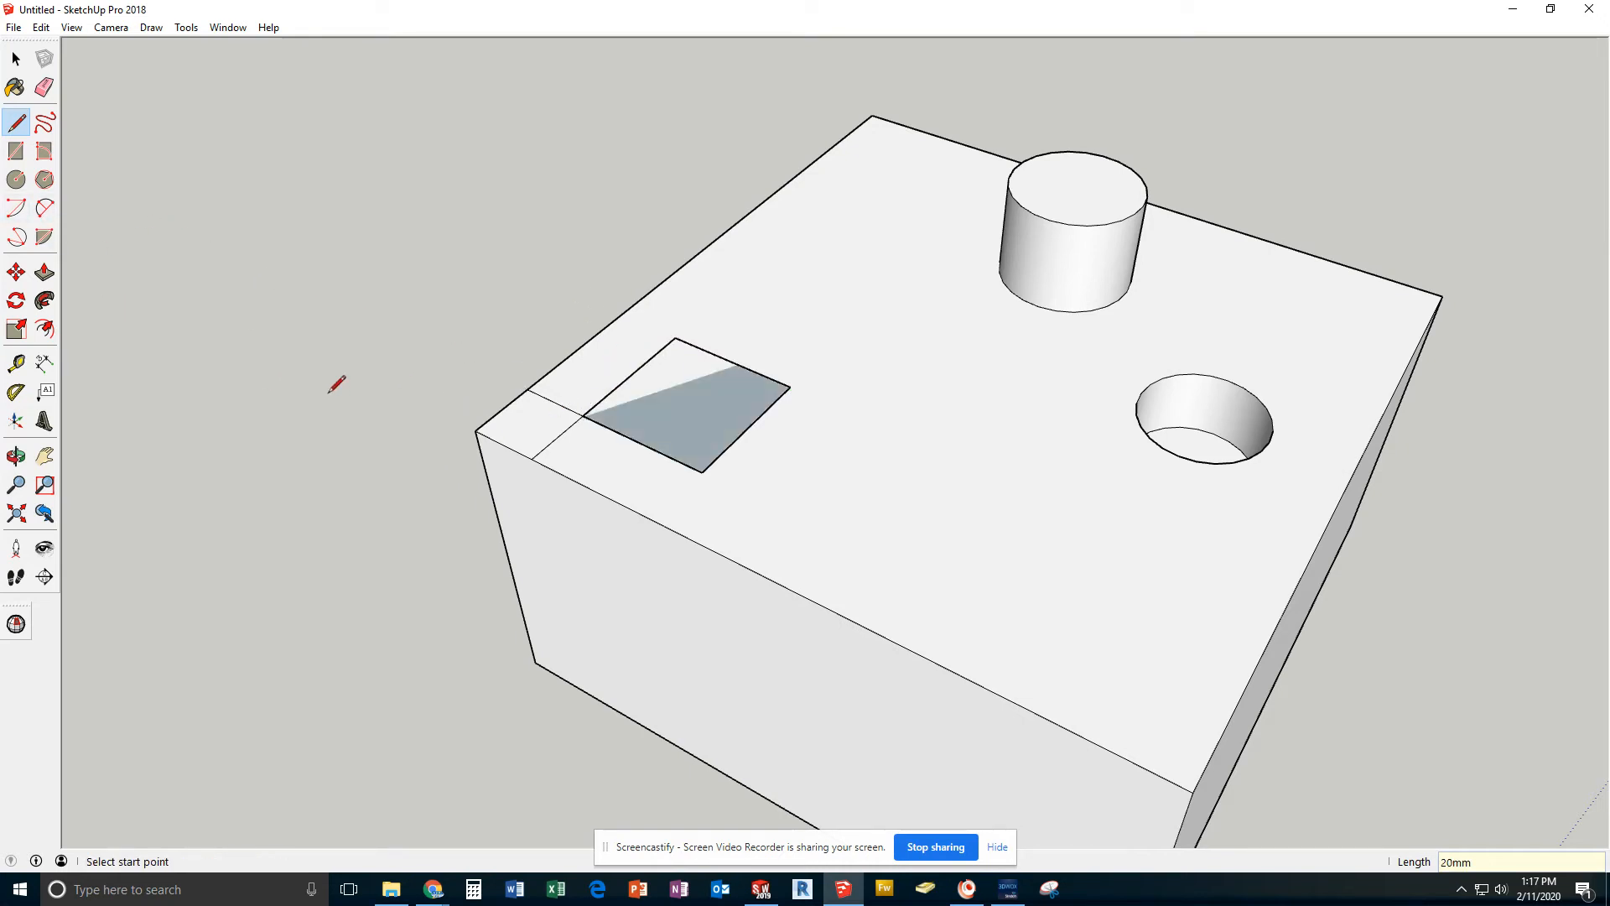
# Draw a 10 mm line along the edge from the adjacent top corner on the hole's side, plus a perpendicular inward line about 10 mm long
pyautogui.moveTo(335, 381); pyautogui.dragTo(629, 619, button='middle')
pyautogui.moveTo(431, 683); pyautogui.dragTo(492, 647, button='middle')
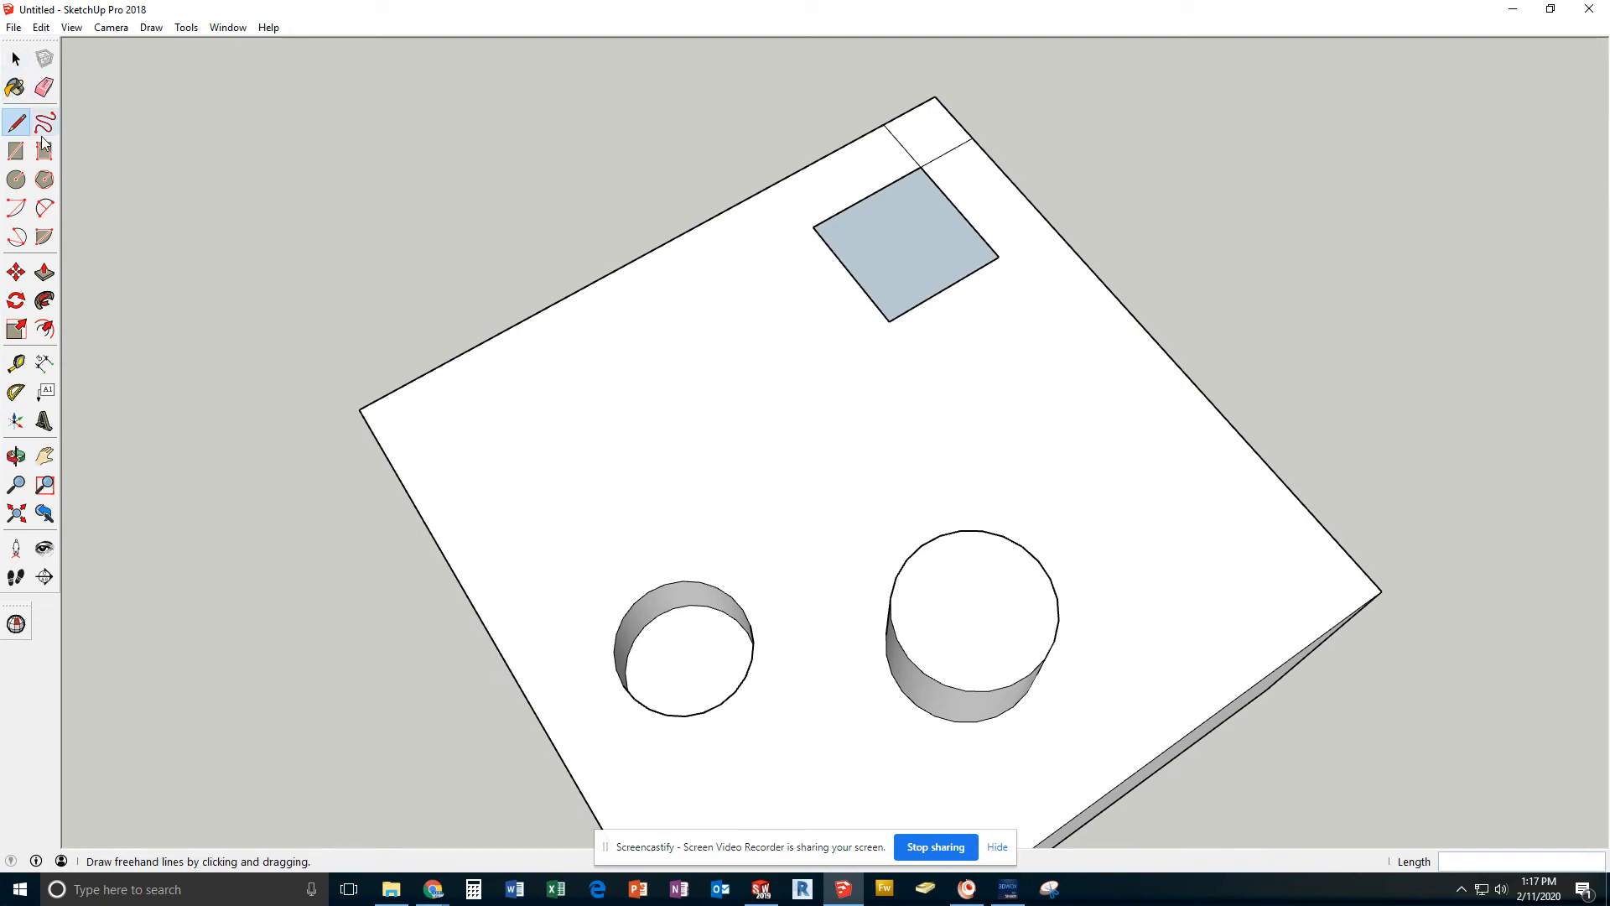
pyautogui.click(359, 409)
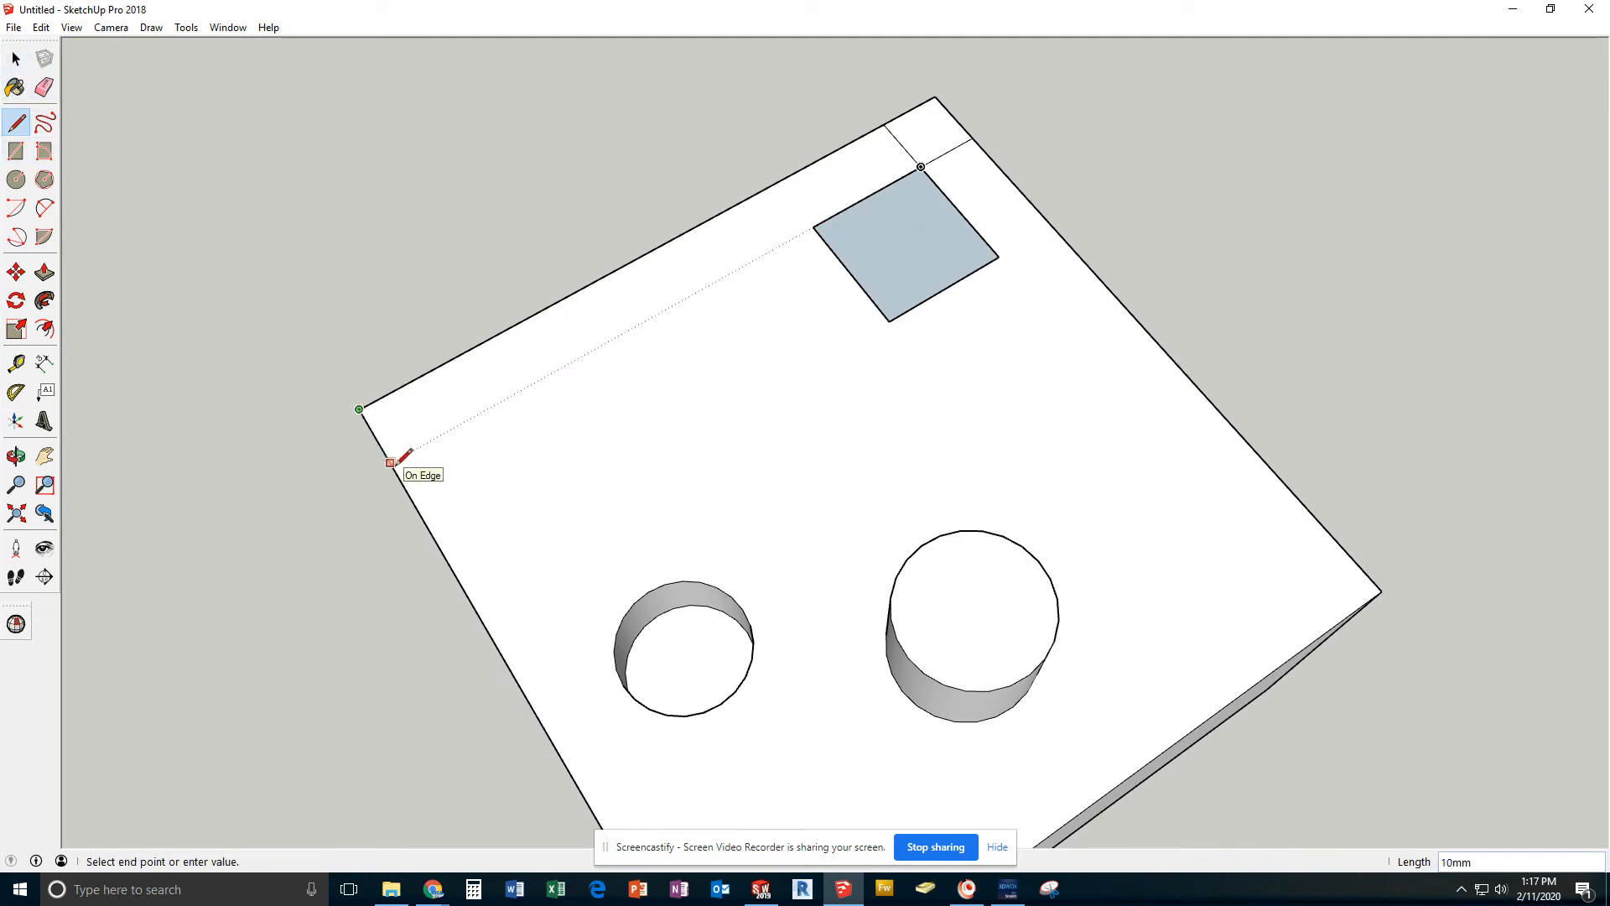
pyautogui.press('Return')
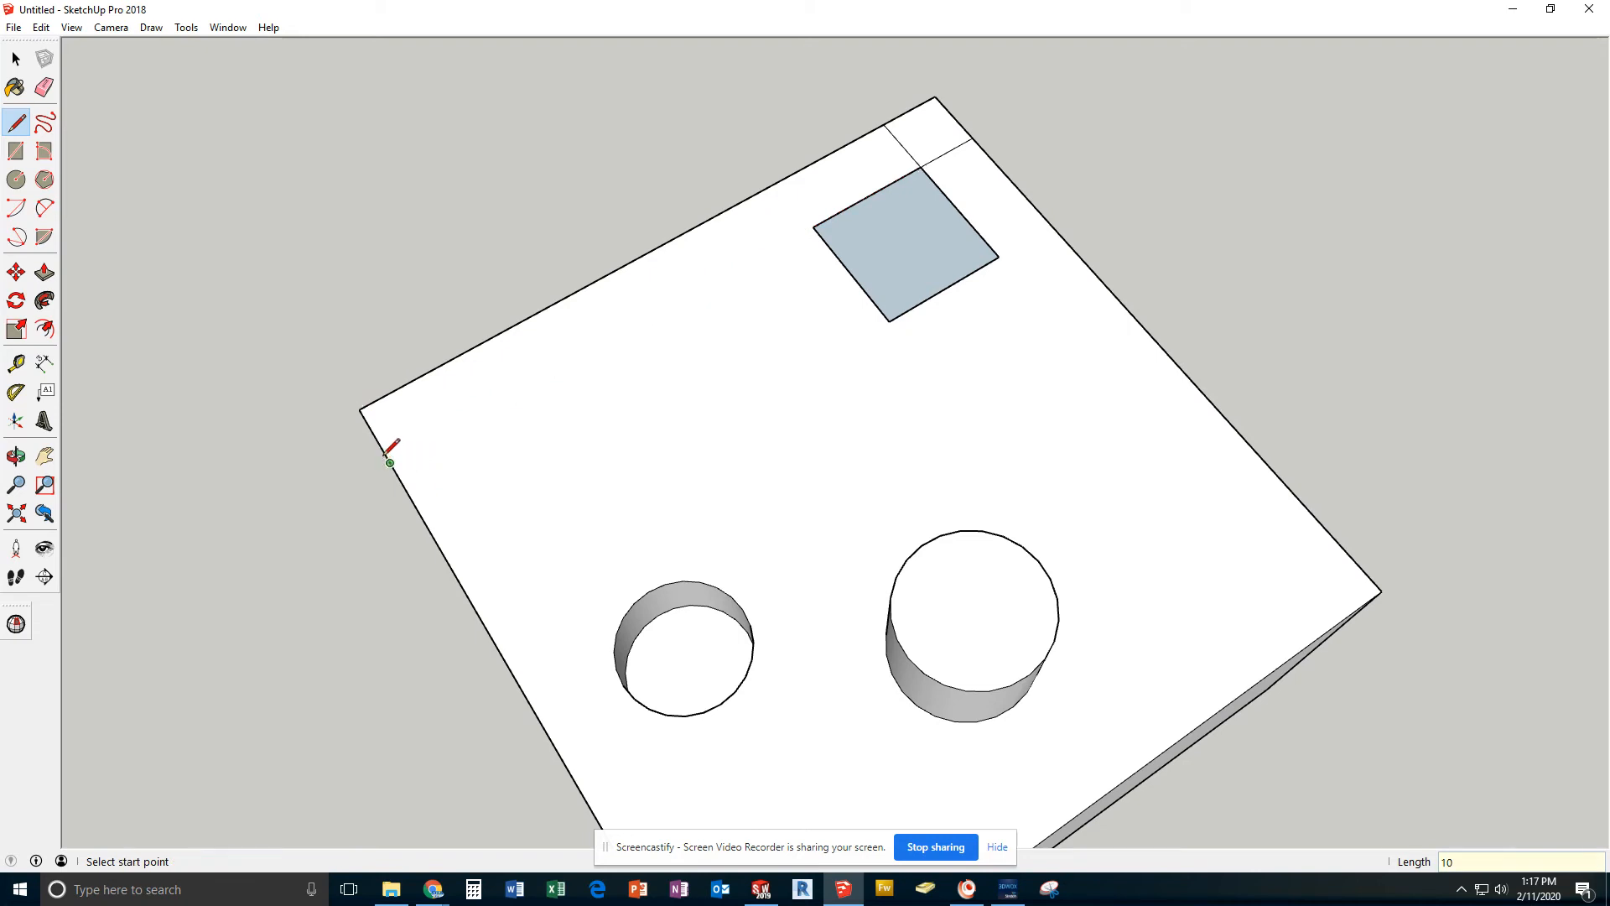
pyautogui.click(389, 462)
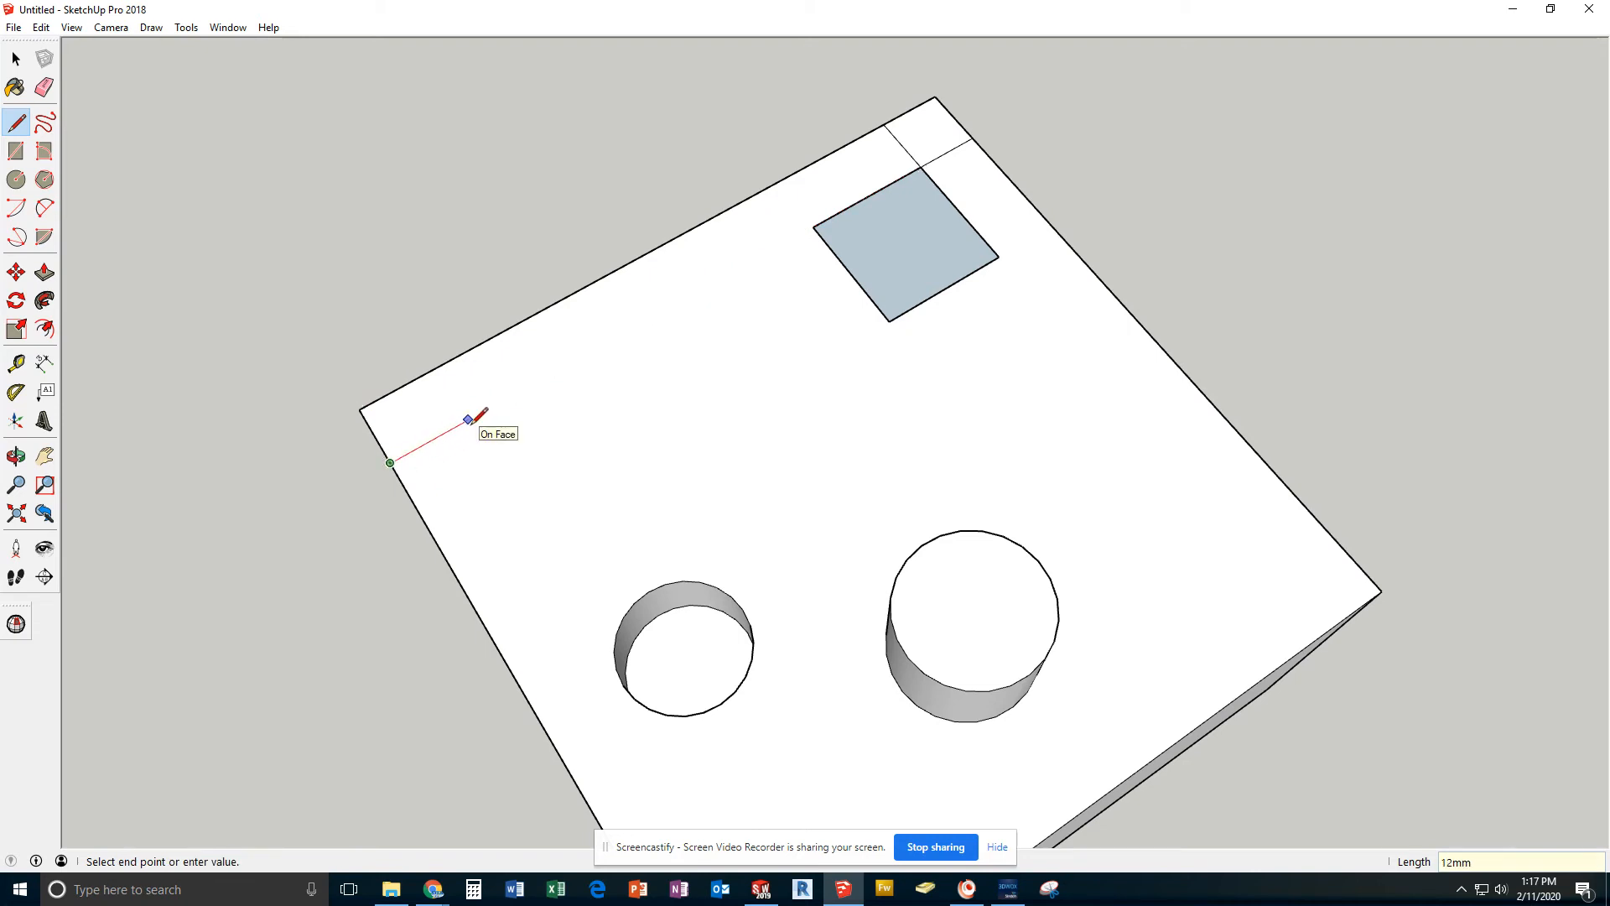
pyautogui.press('Return')
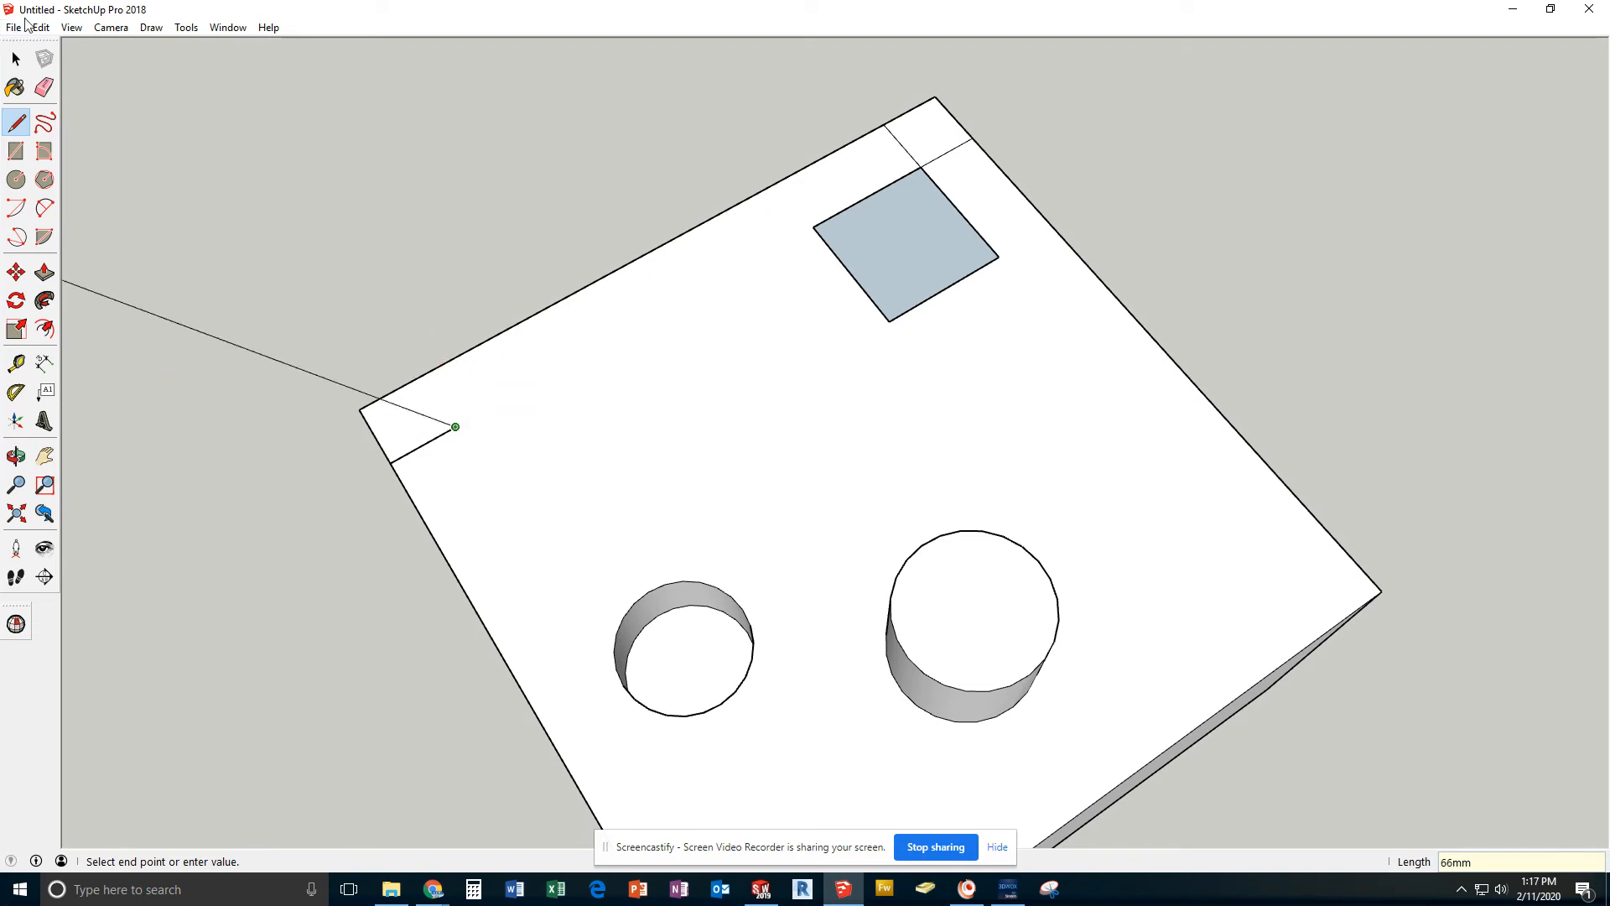
# Draw a 20 by 20 mm square with the Rectangle tool, starting at the inner end of the inward construction line
pyautogui.click(16, 151)
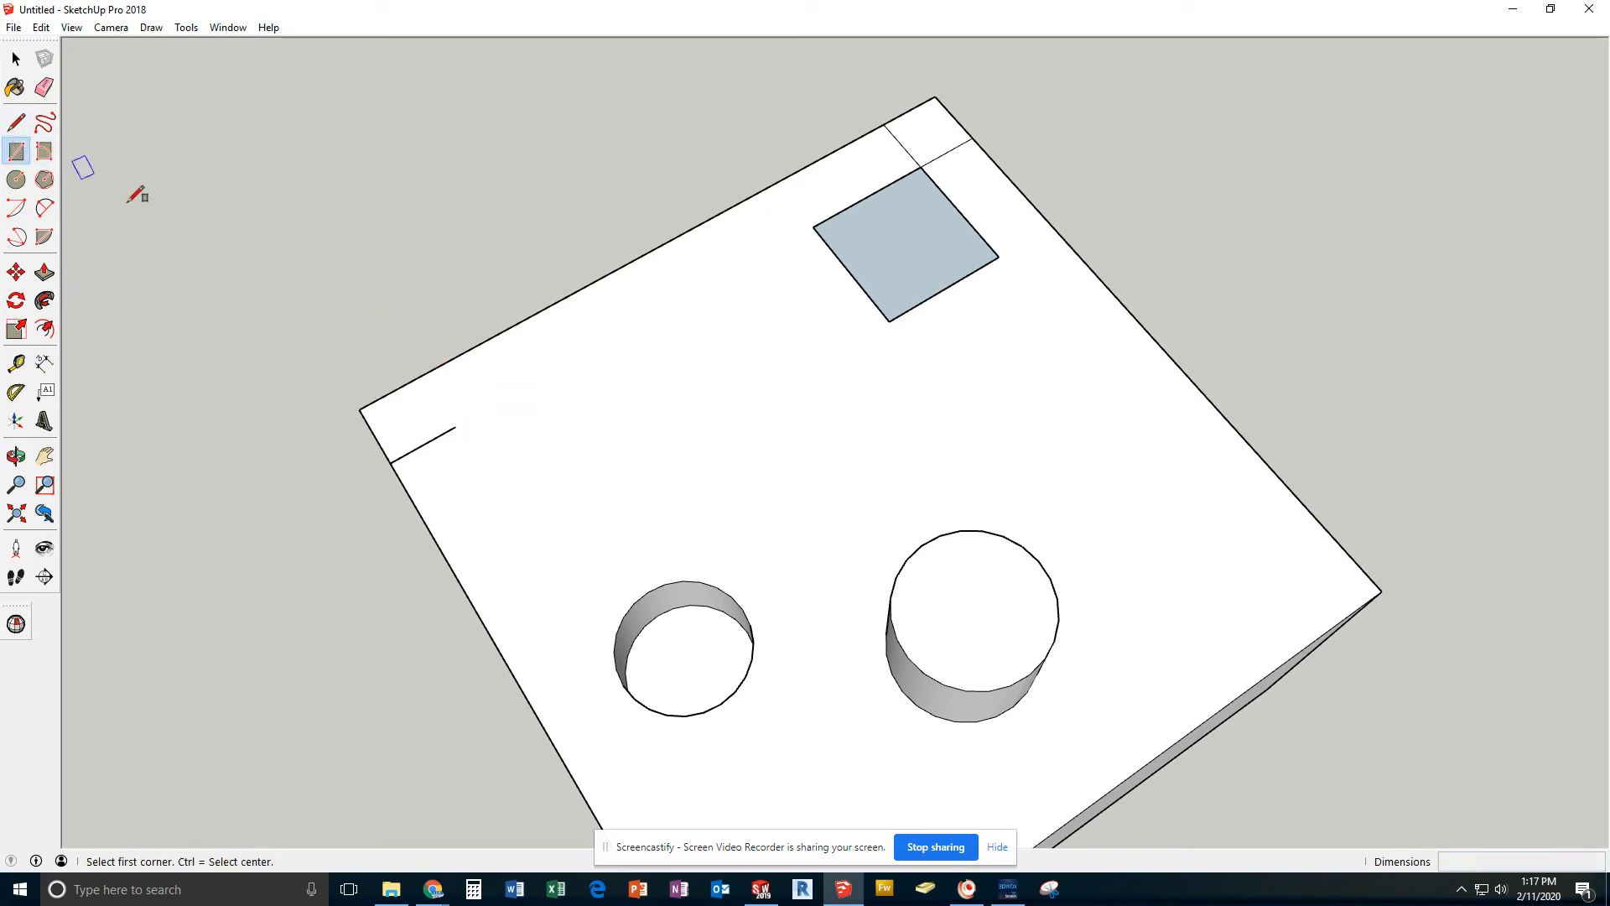
pyautogui.click(455, 428)
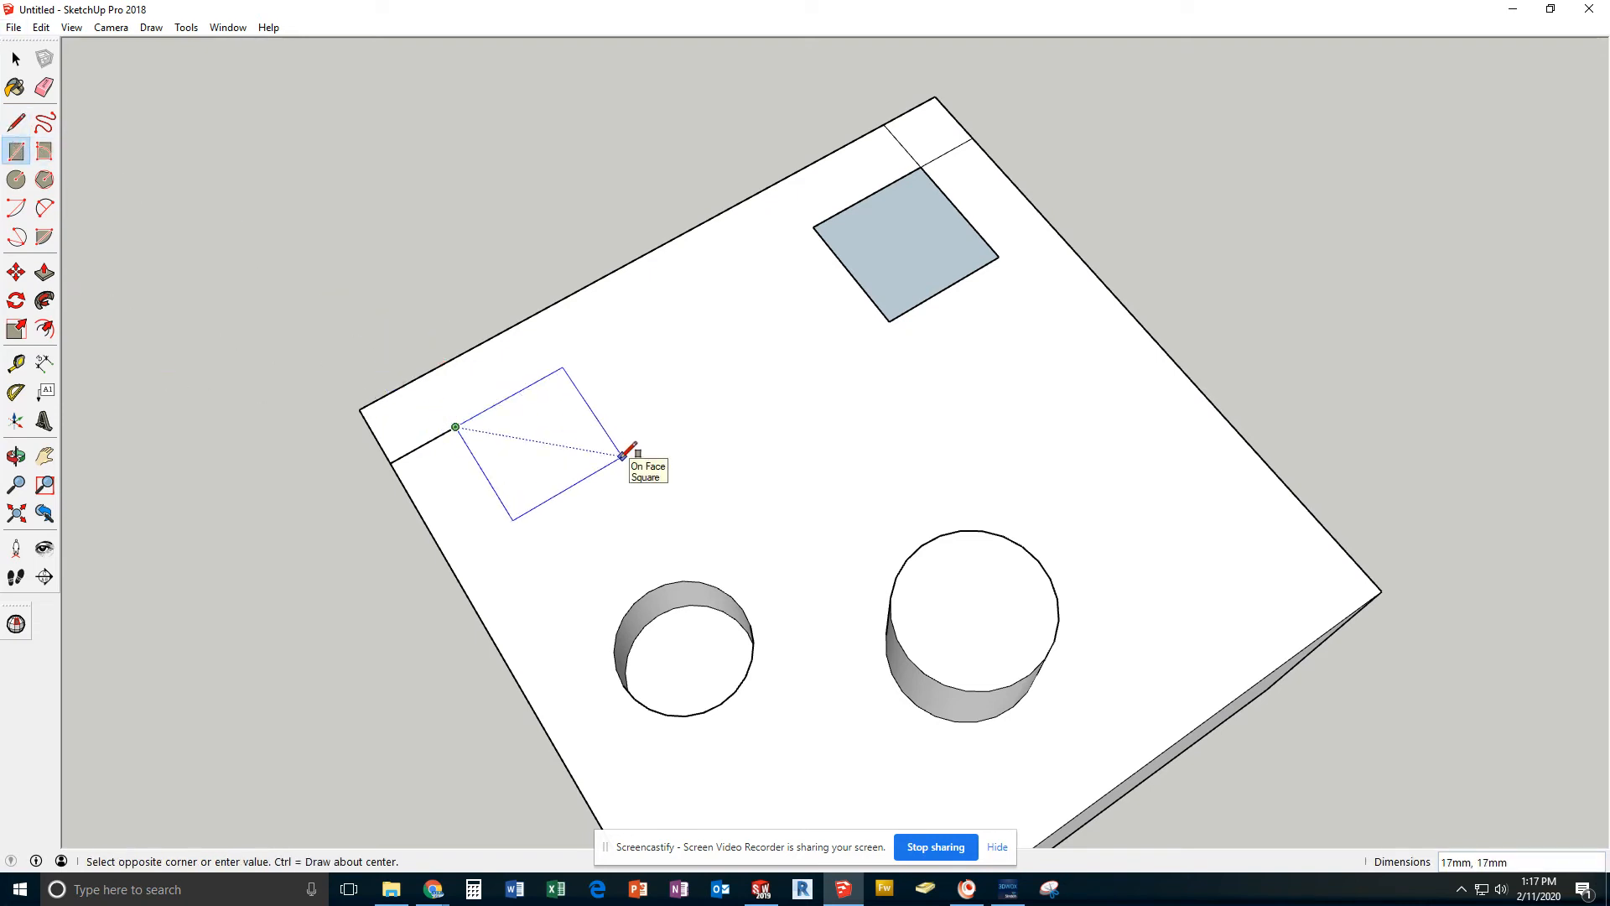
pyautogui.write('20,20')
pyautogui.press('Return')
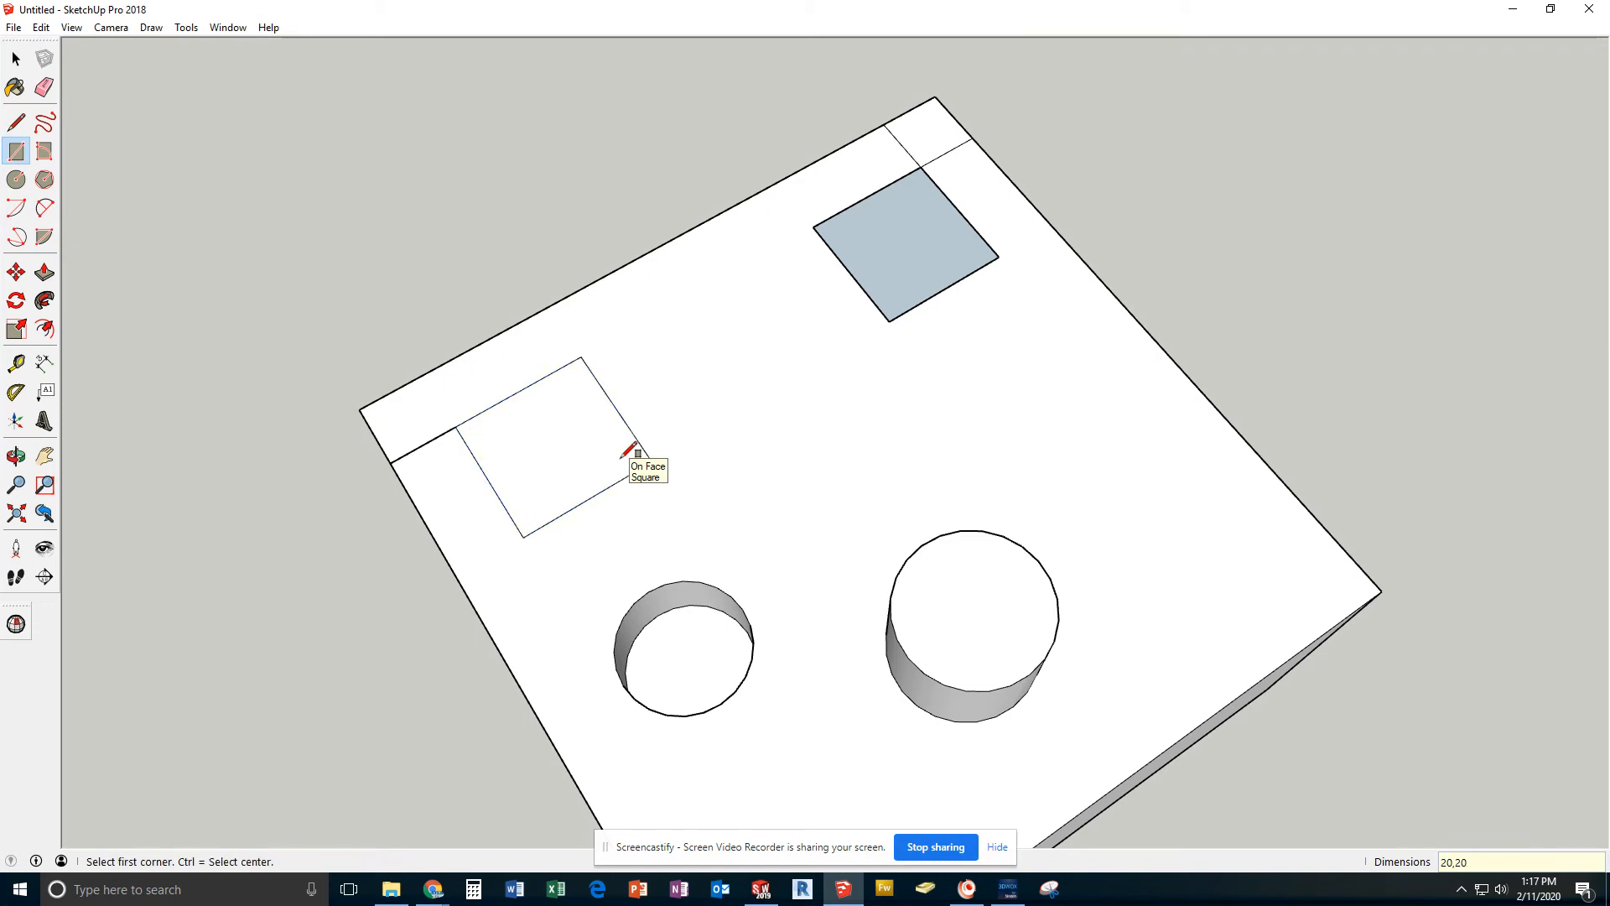
pyautogui.click(26, 64)
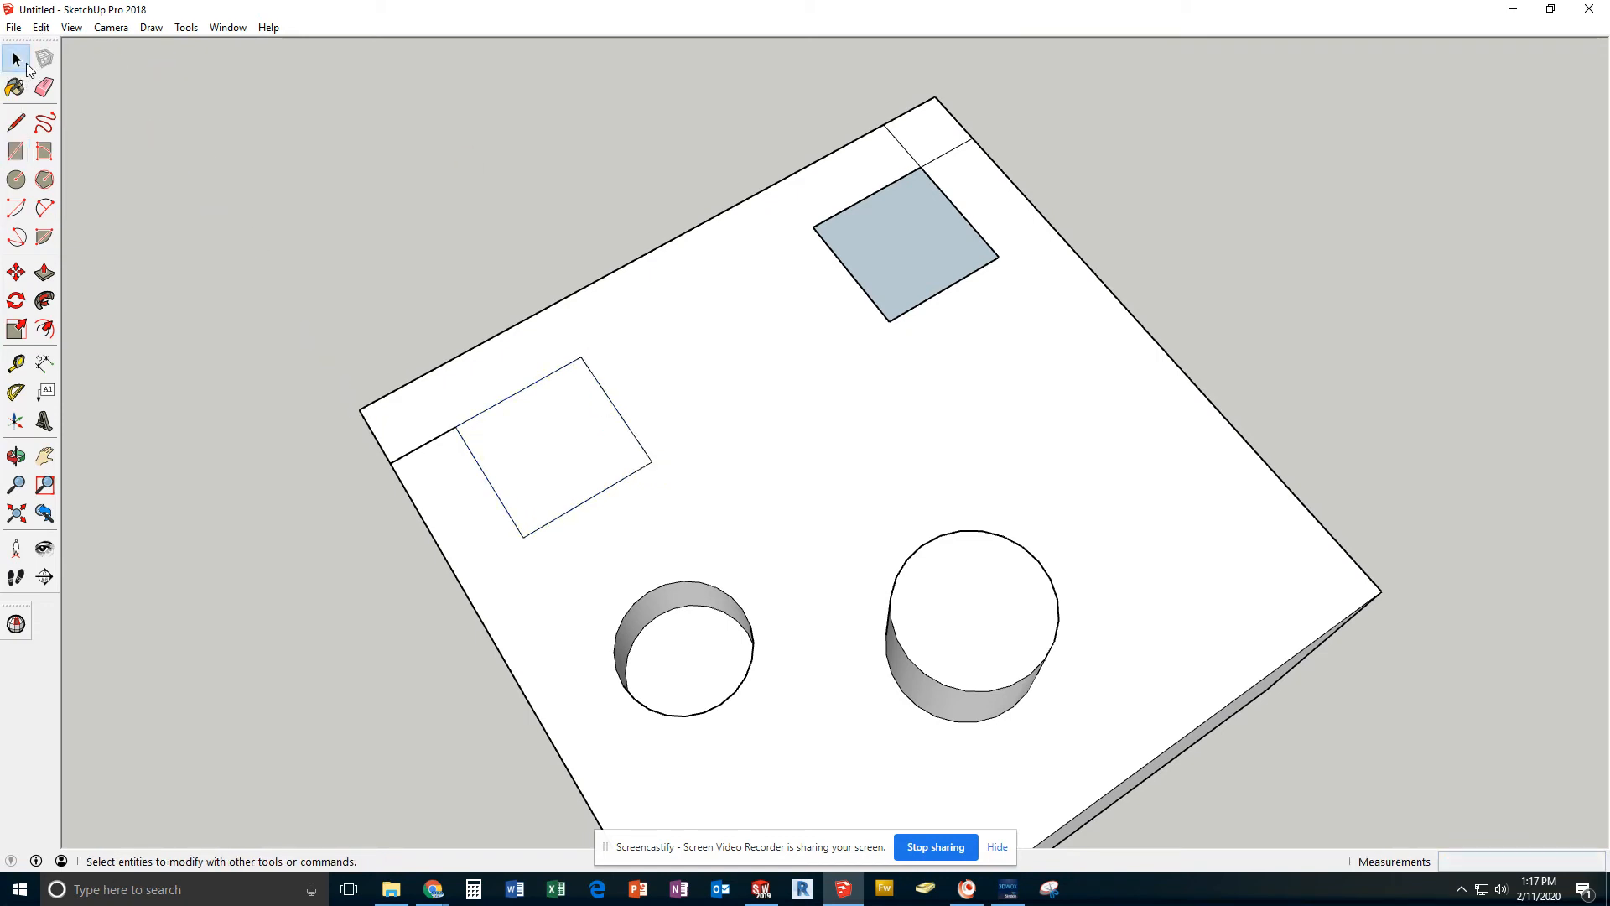
pyautogui.click(929, 136)
pyautogui.press('Delete')
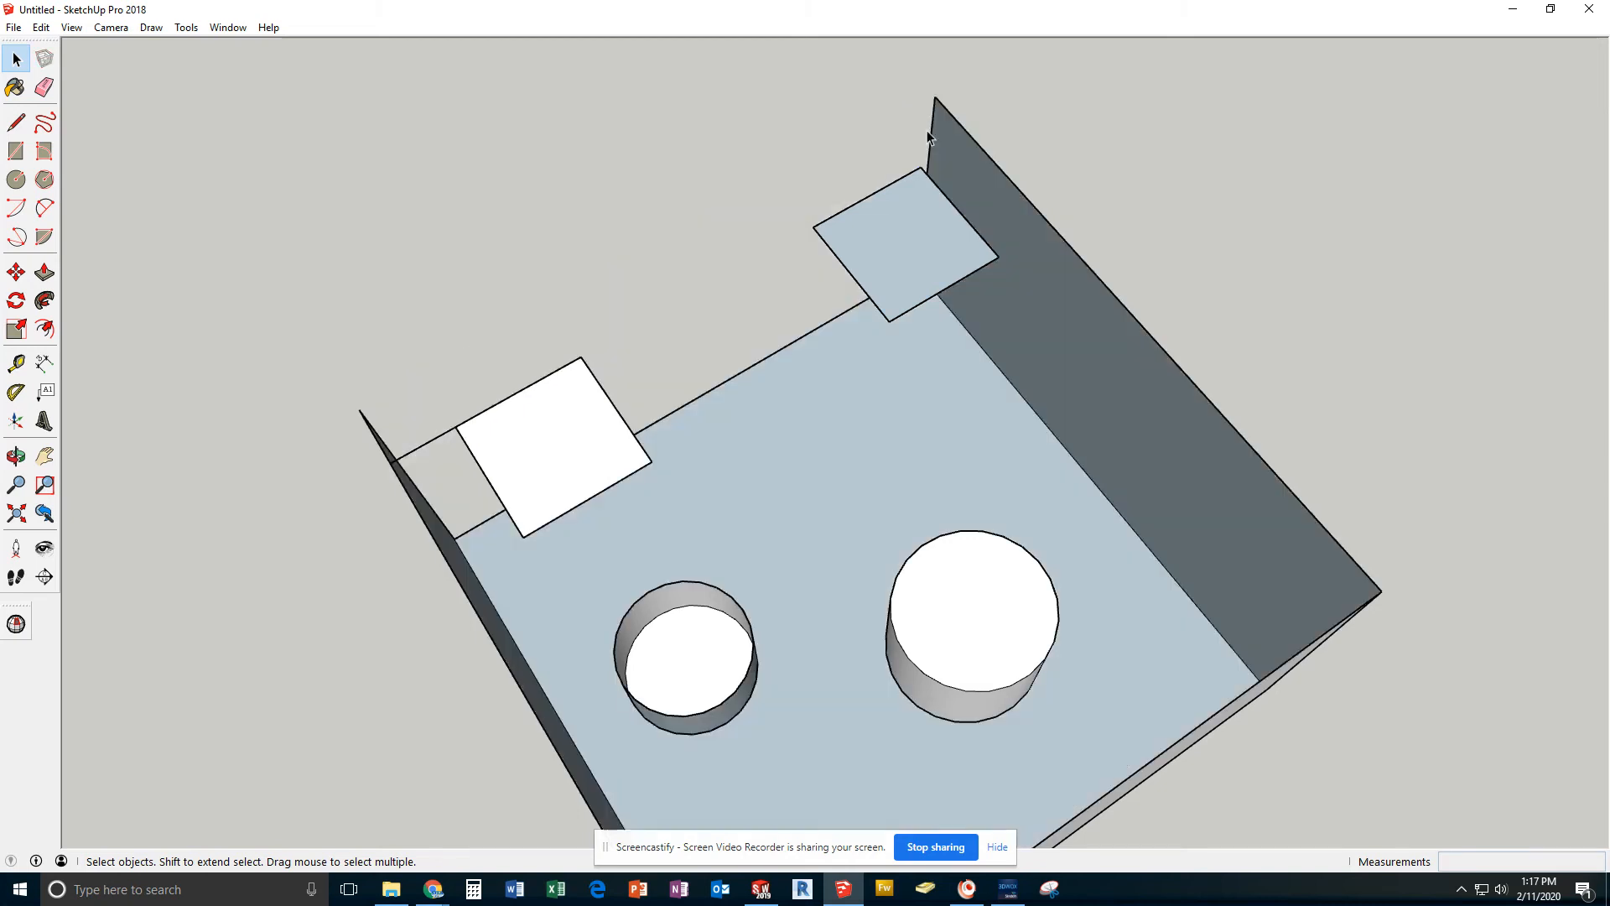
pyautogui.hotkey('ctrl', 'z')
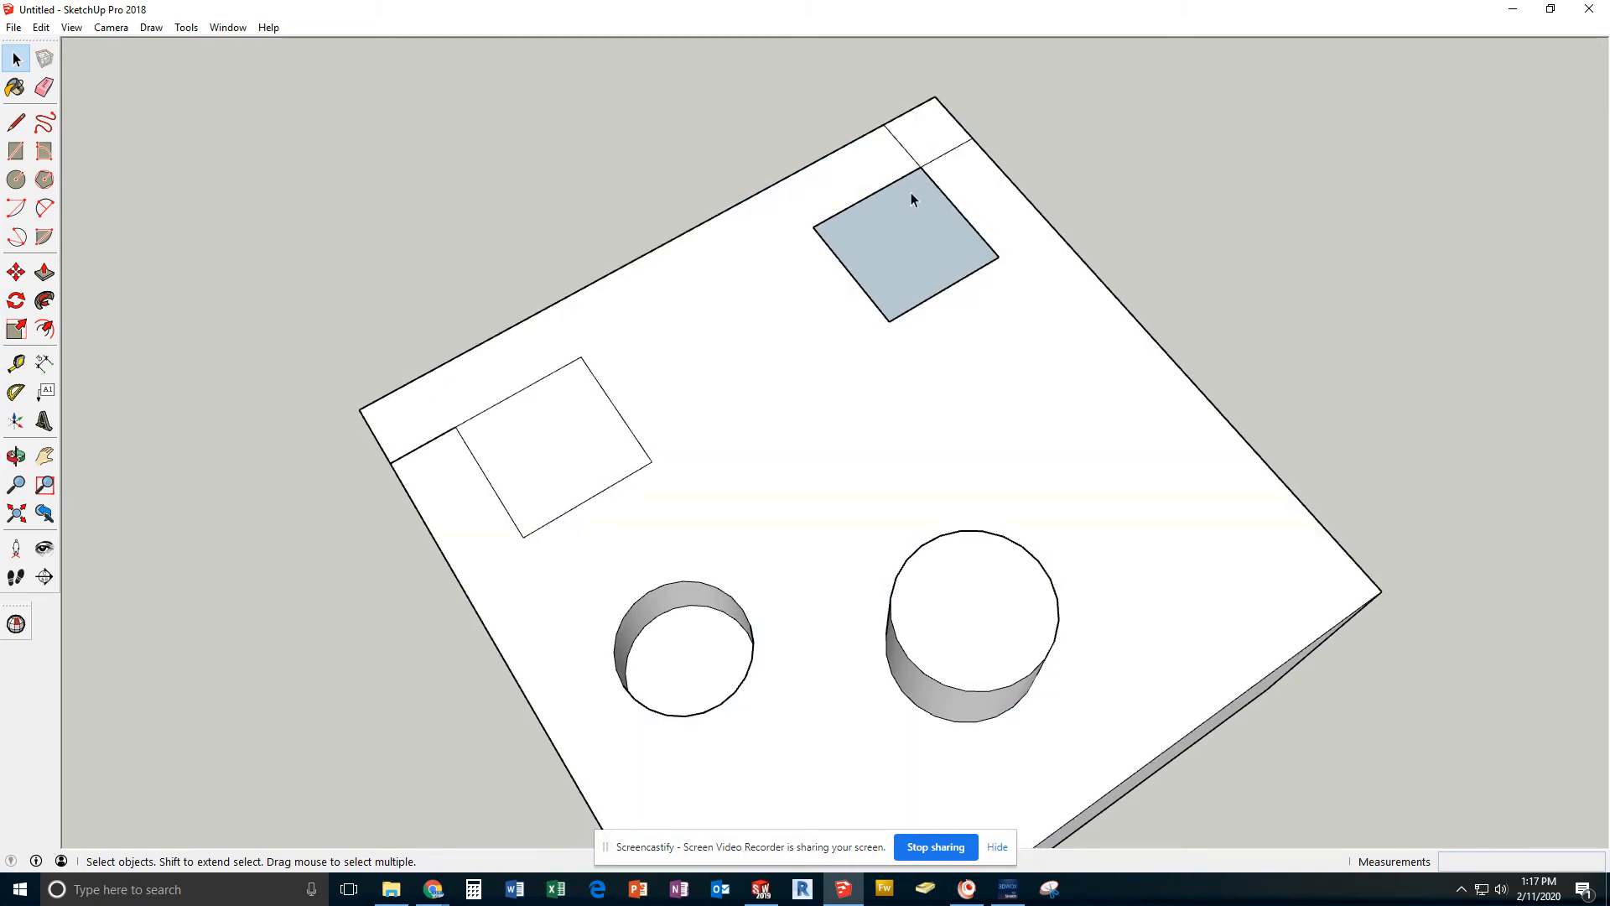
# Delete the two construction lines that form the 10 mm square at the far top corner
pyautogui.click(912, 158)
pyautogui.press('Delete')
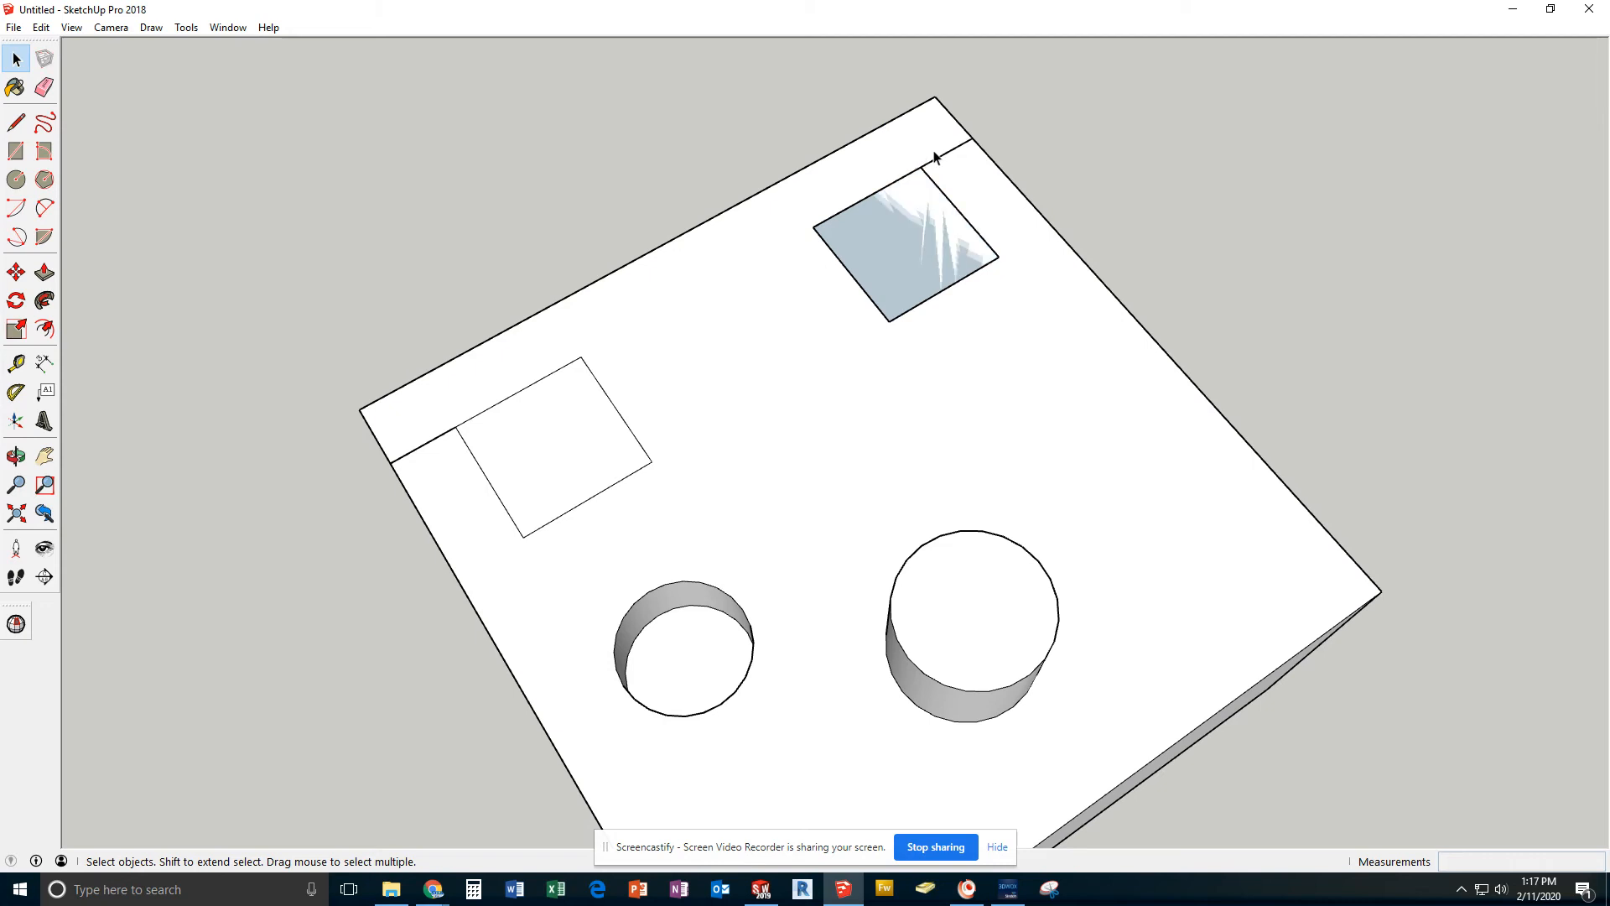
pyautogui.click(946, 159)
pyautogui.press('Delete')
# Delete all four edges of the shaded 20 mm square and the construction line leading to the other 20 mm square
pyautogui.click(943, 199)
pyautogui.press('Delete')
pyautogui.click(903, 179)
pyautogui.press('Delete')
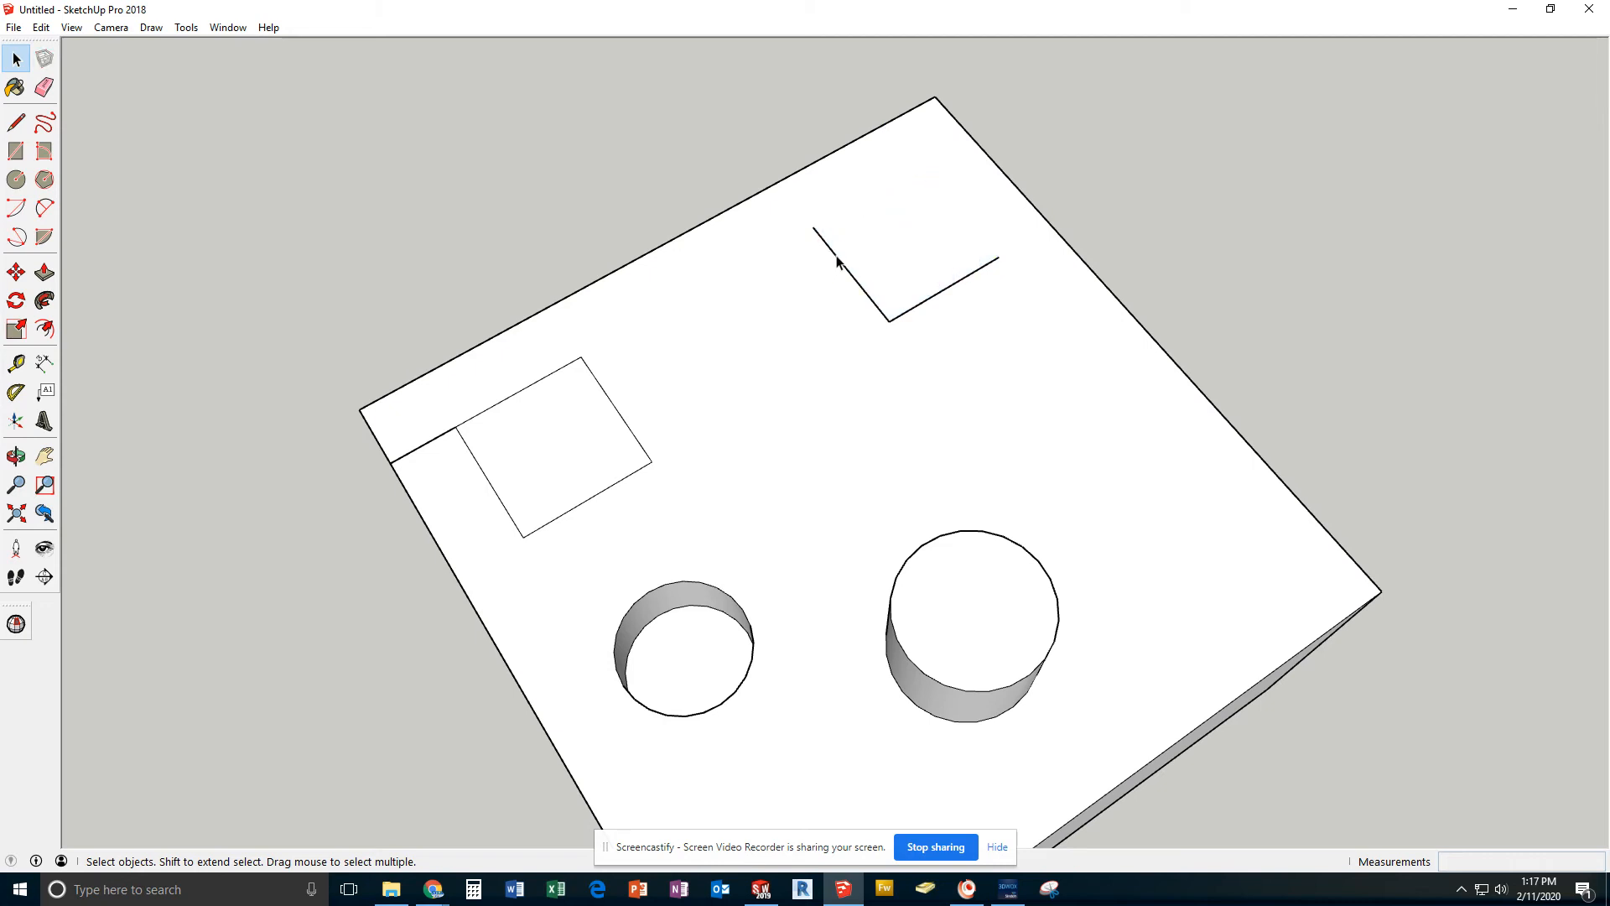
pyautogui.click(838, 262)
pyautogui.press('Delete')
pyautogui.click(965, 293)
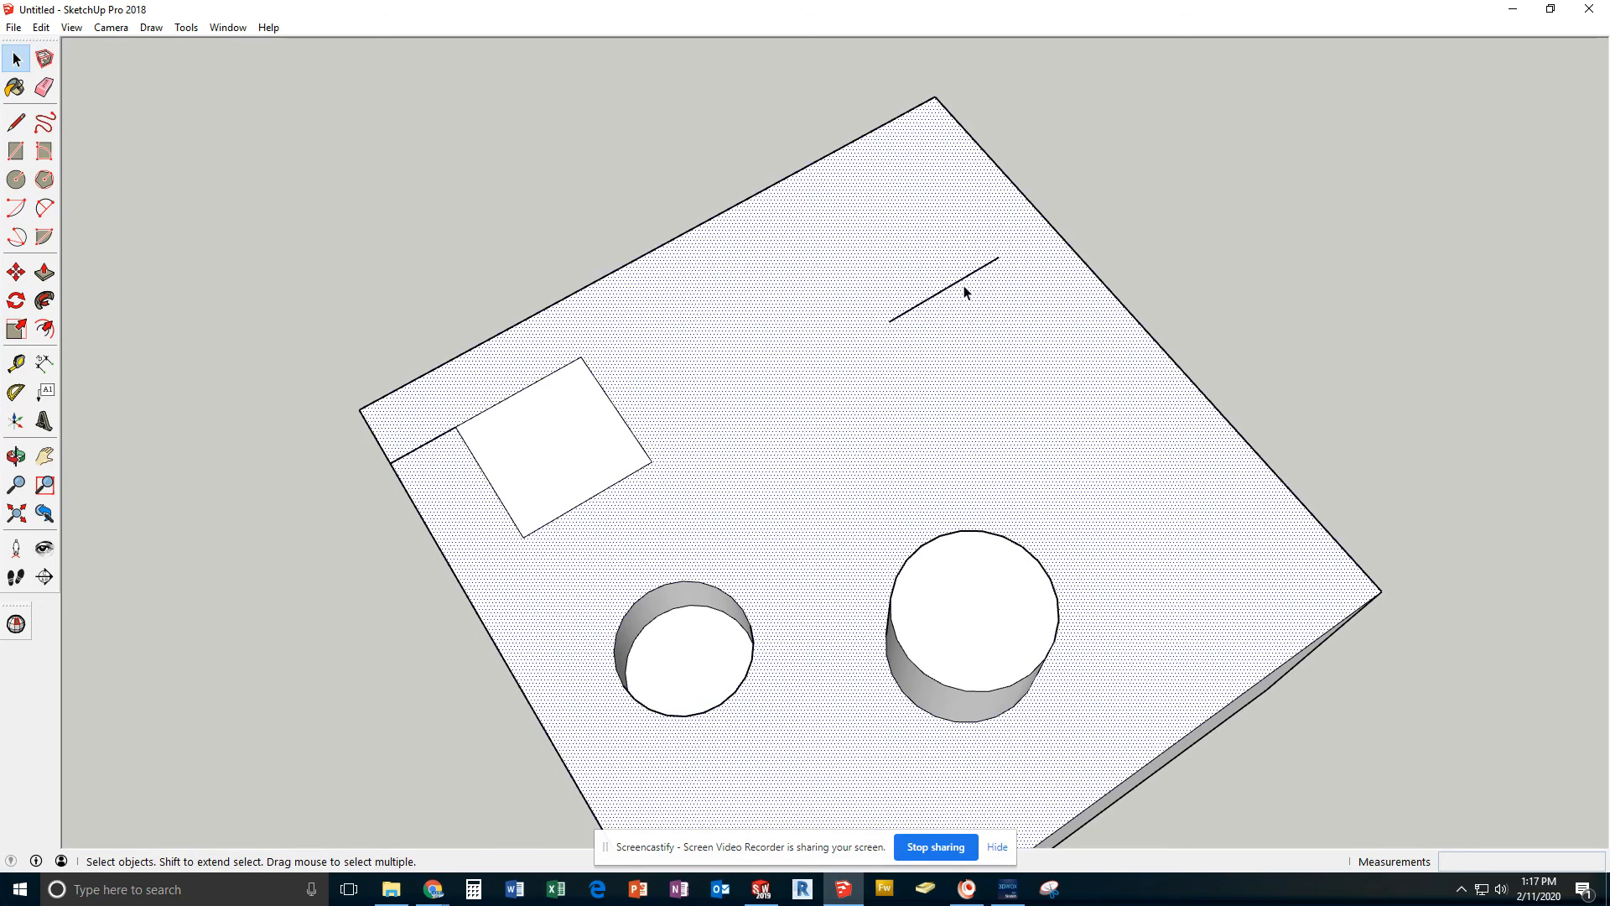
pyautogui.click(963, 289)
pyautogui.press('Delete')
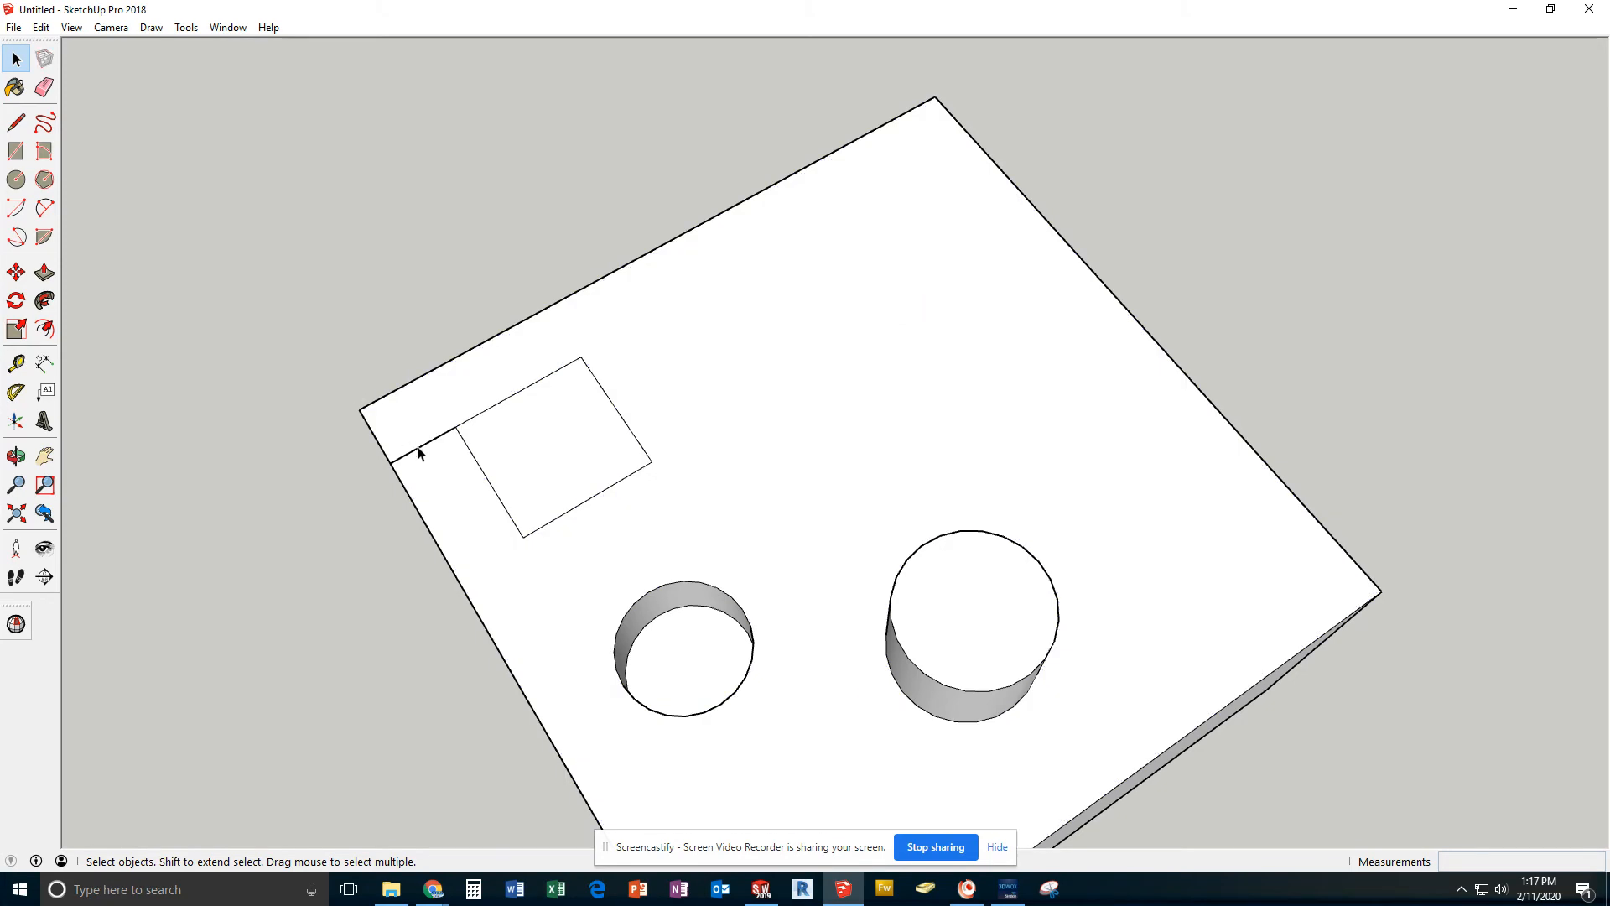
pyautogui.press('Delete')
# Draw a 10 mm radius circle centred on the midpoint of the square's inner edge, reaching the square's corner
pyautogui.click(16, 179)
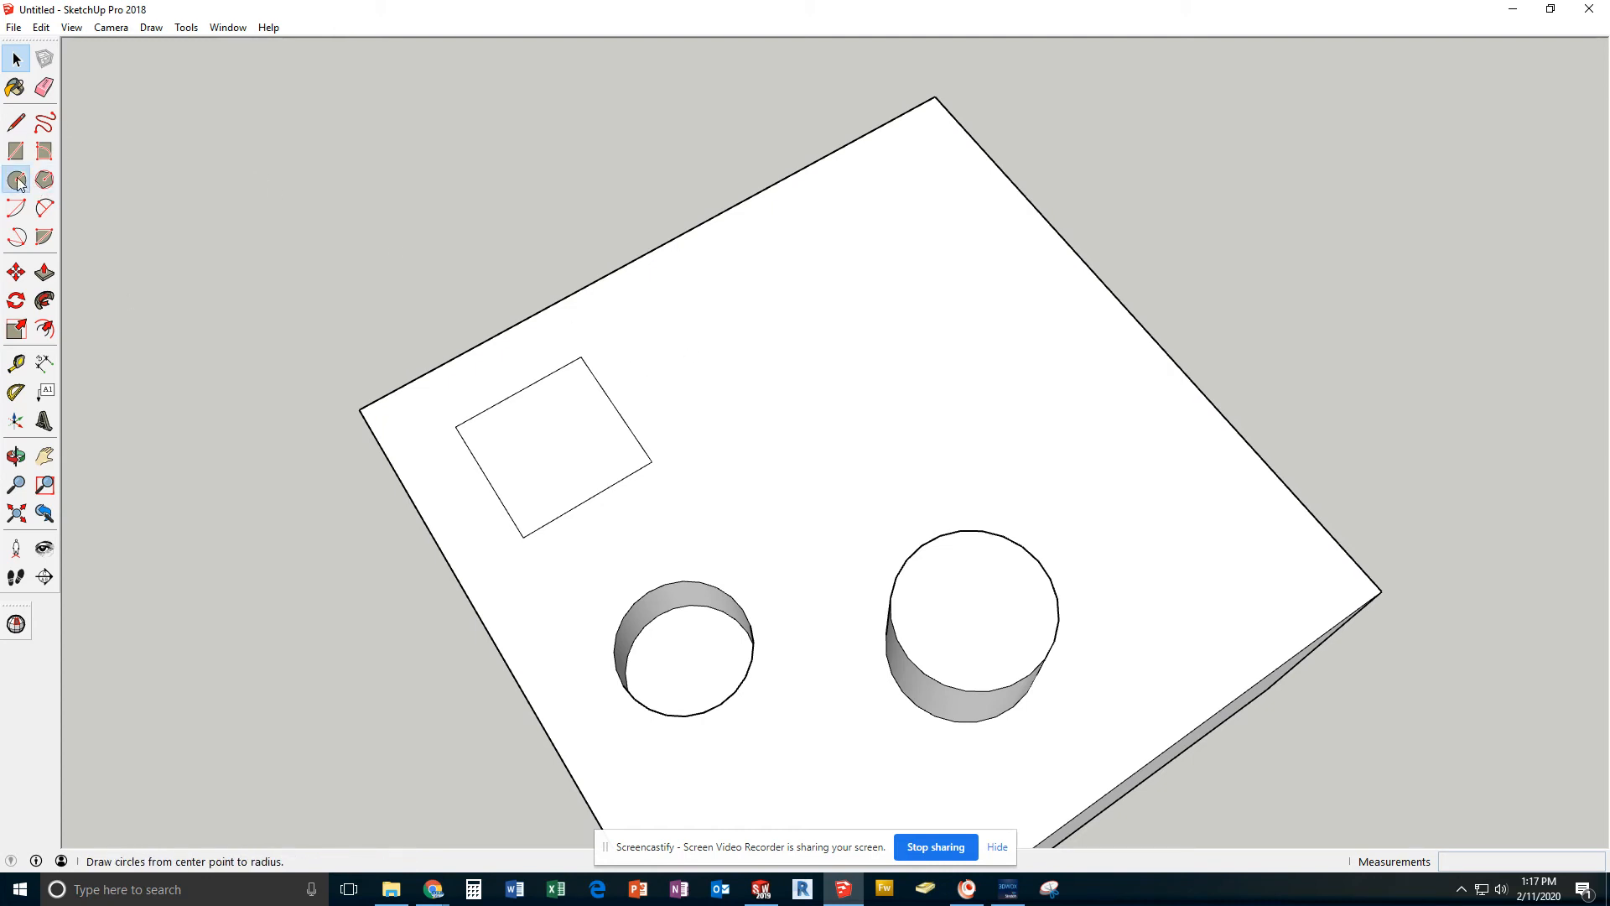
pyautogui.click(615, 408)
pyautogui.click(585, 359)
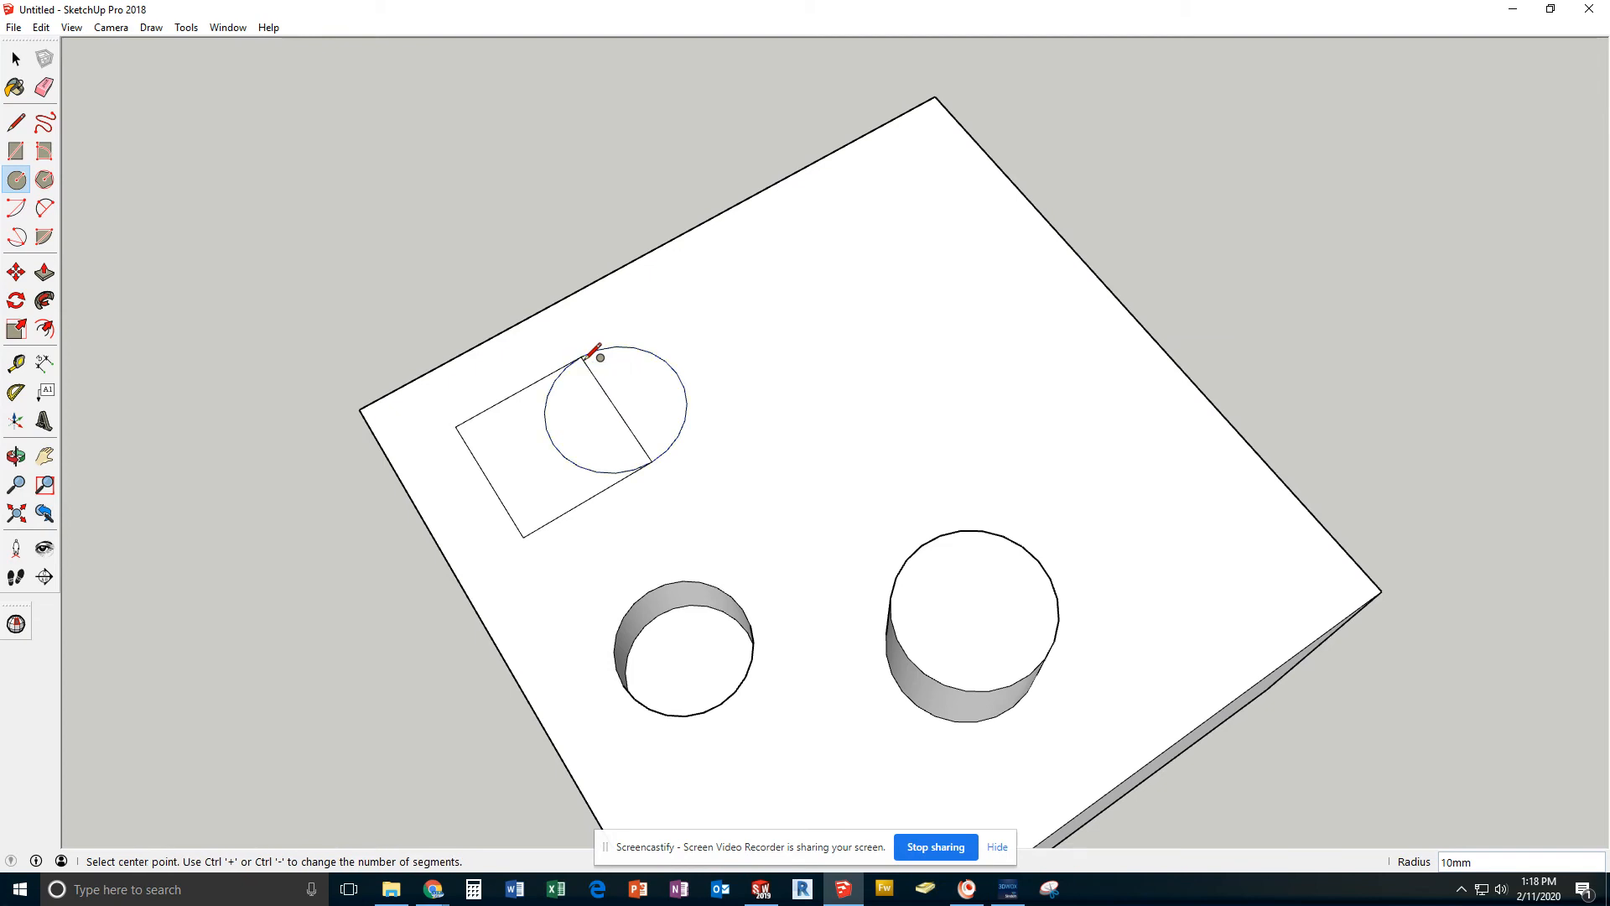
# Delete the arc inside the square and the shared straight edge, merging square and half circle into one round-ended face
pyautogui.click(16, 58)
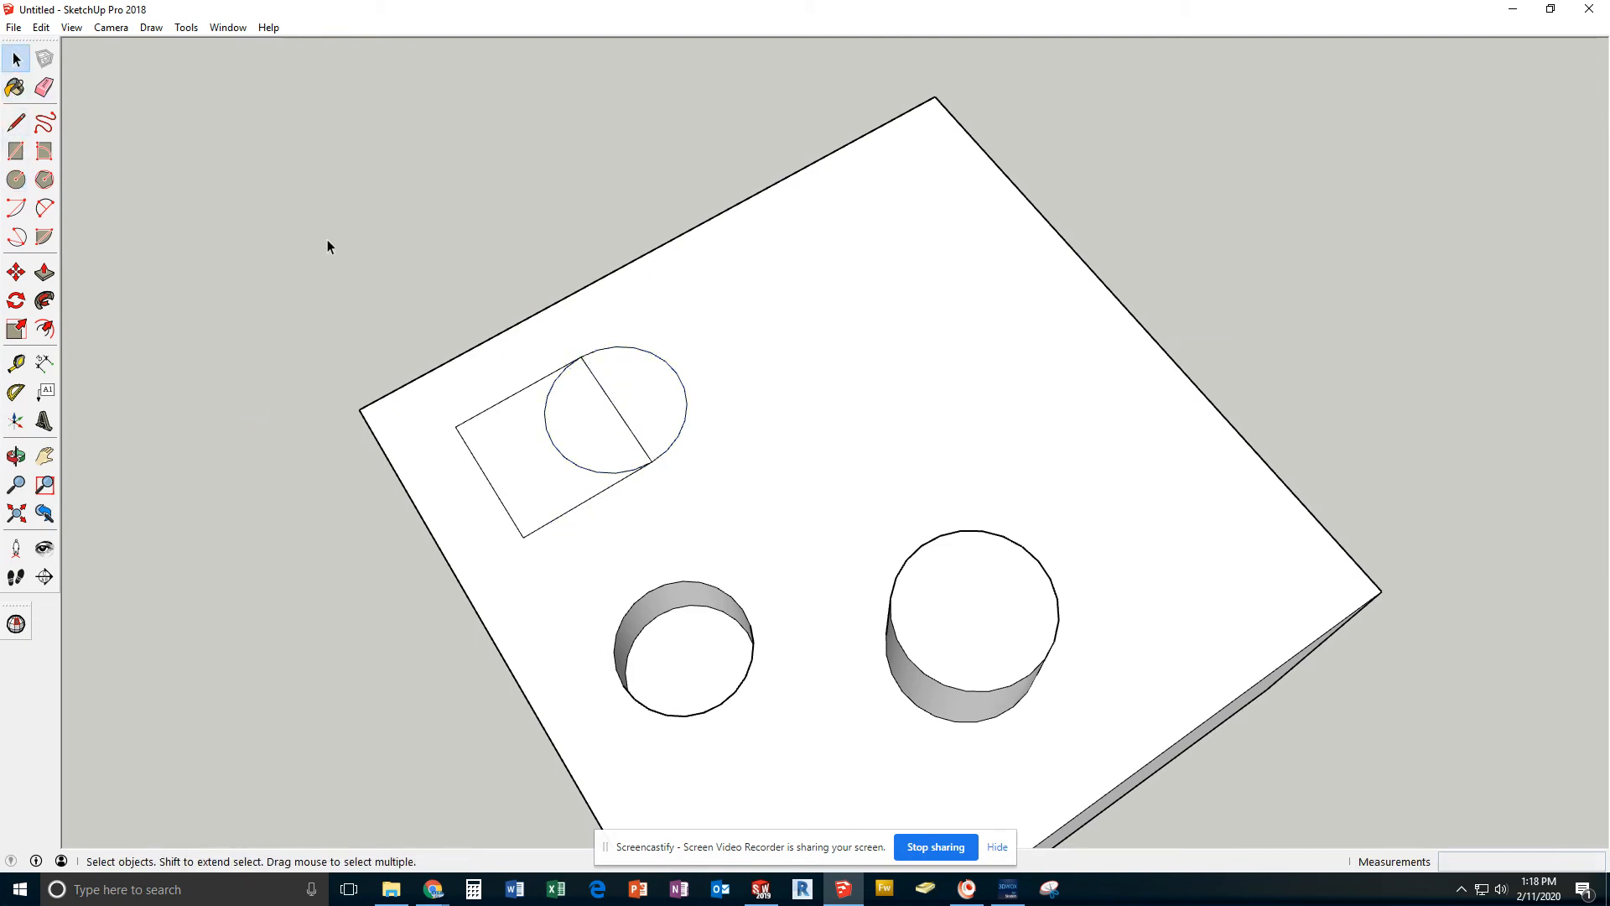
pyautogui.click(550, 437)
pyautogui.press('Delete')
pyautogui.click(616, 412)
pyautogui.press('Delete')
pyautogui.click(614, 428)
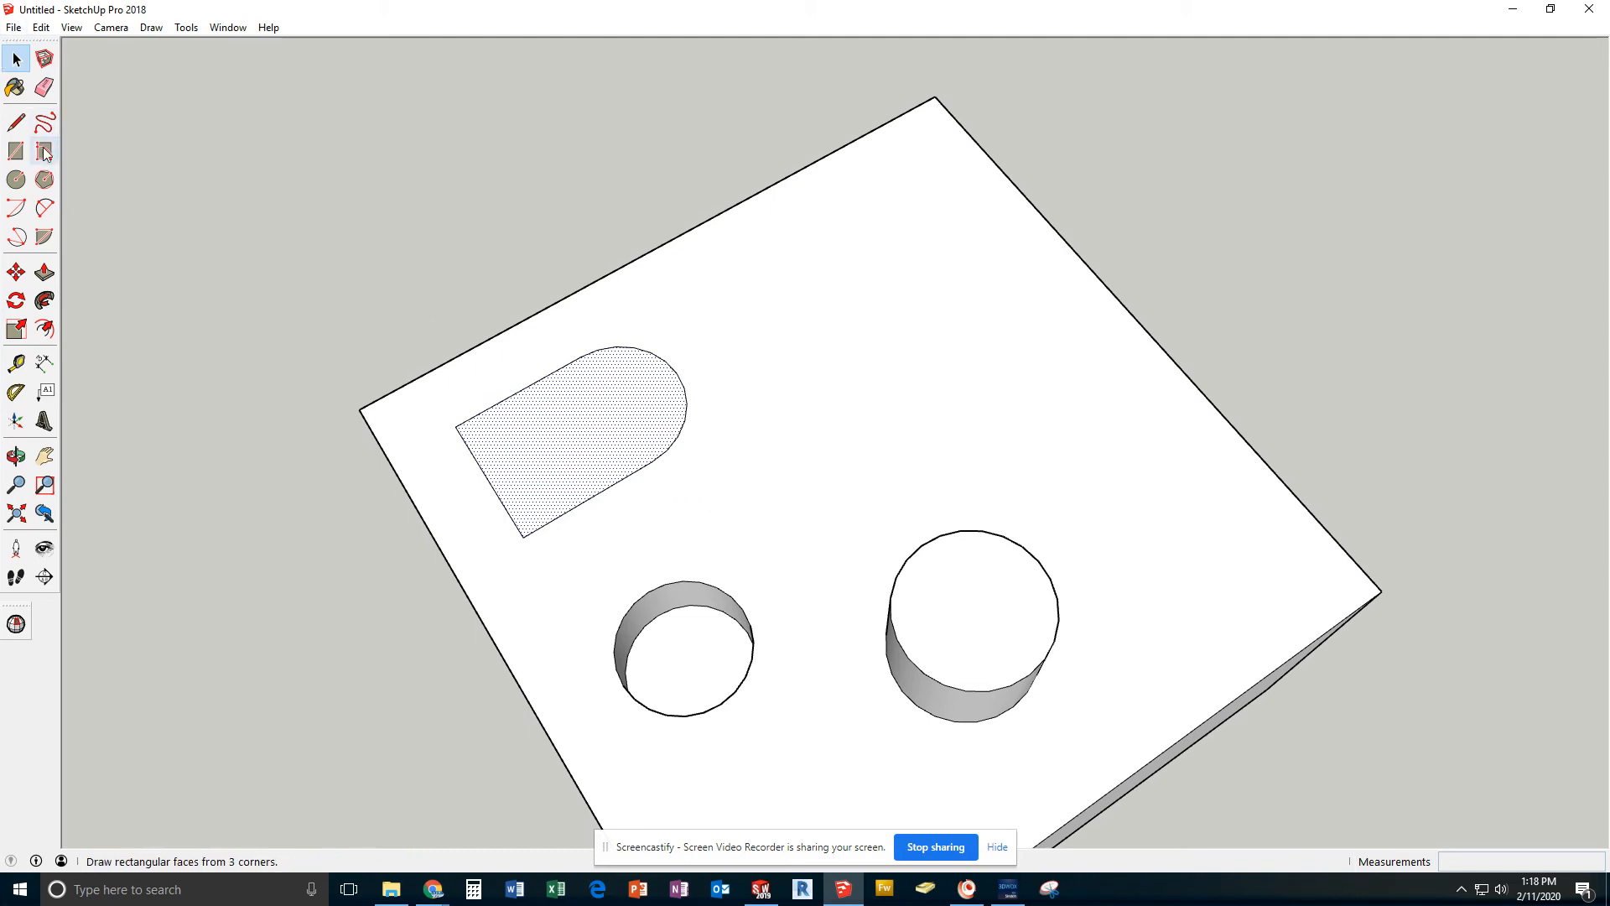
# Draw a 5 mm radius circle centred on the midpoint of the original square's side facing the round hole
pyautogui.click(25, 186)
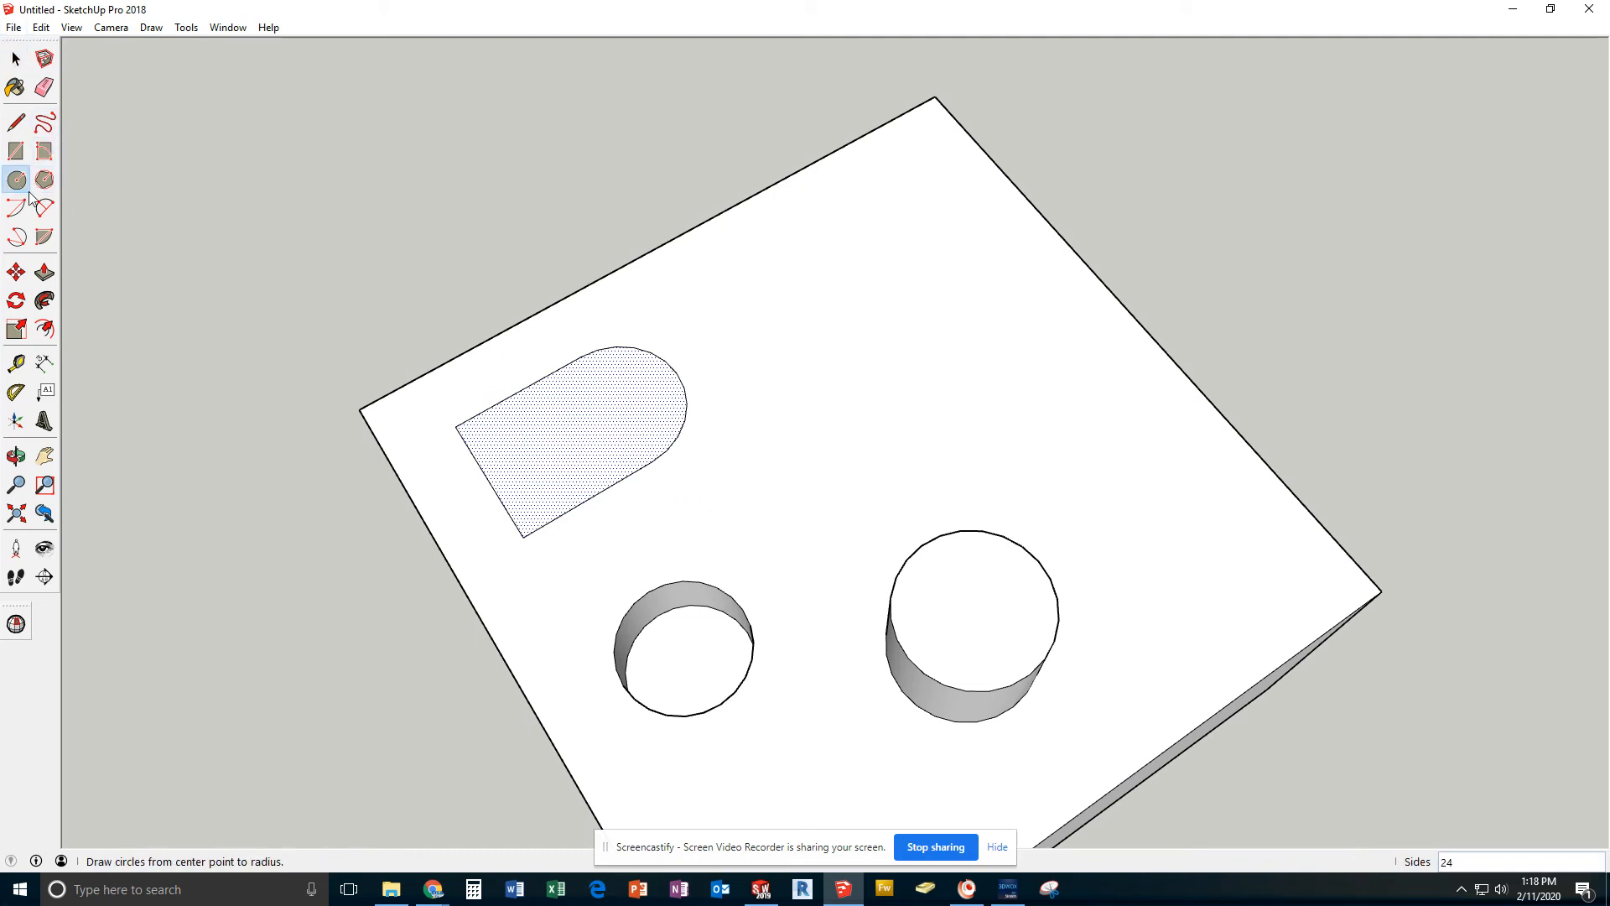
pyautogui.click(589, 498)
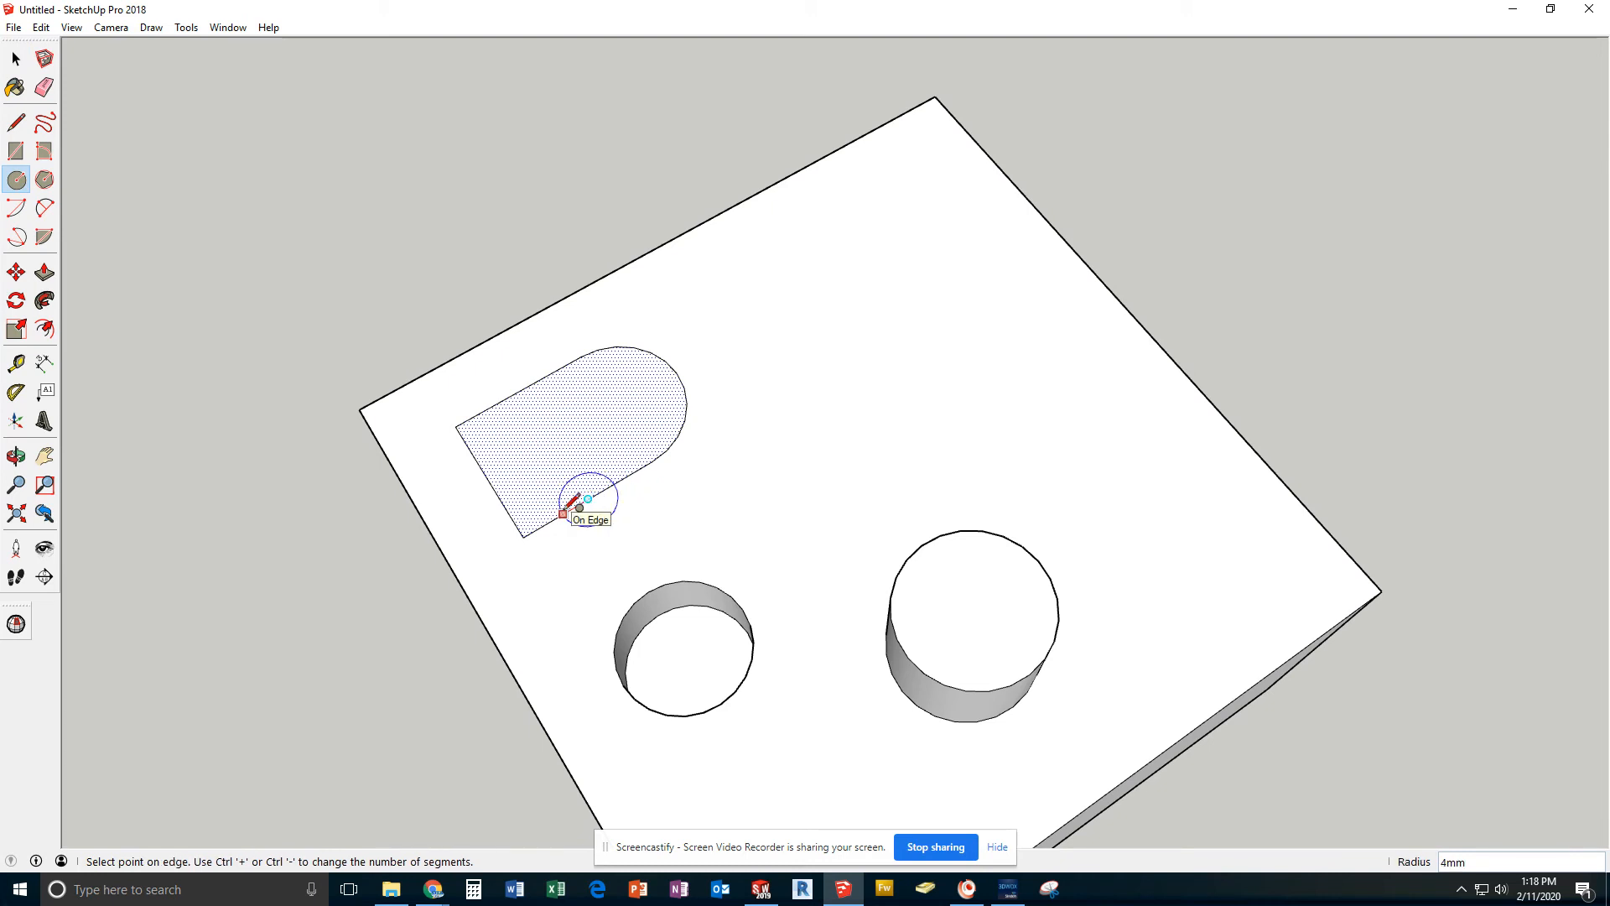
pyautogui.press('Return')
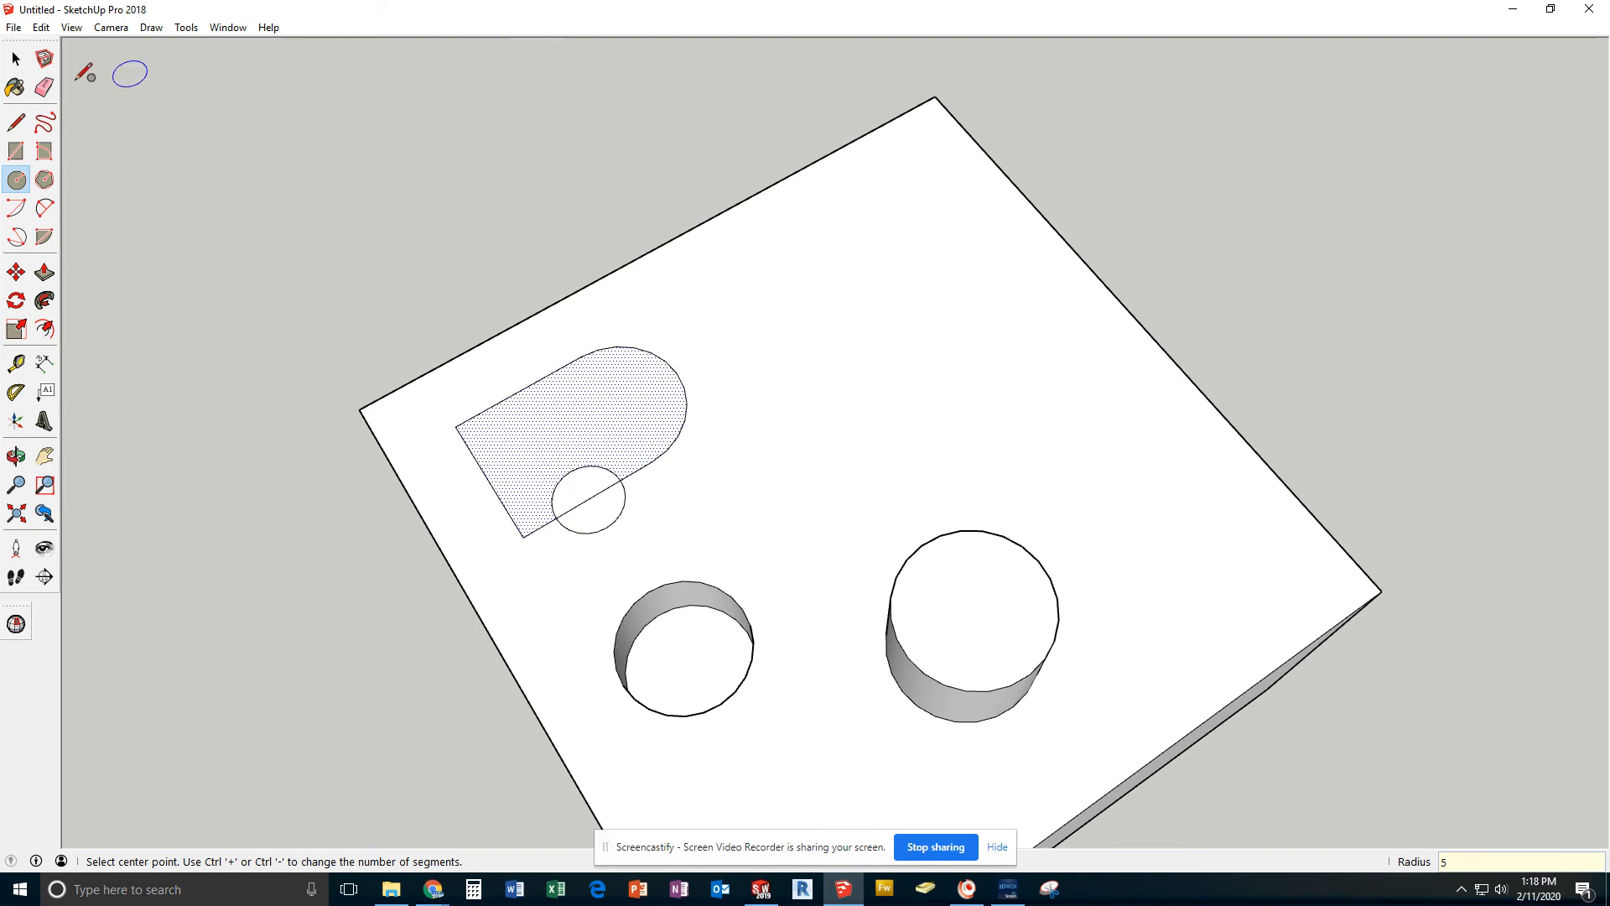
# Delete the small circle's outer arc and the edge segment across it, leaving a half-round notch in the profile
pyautogui.click(15, 61)
pyautogui.click(16, 61)
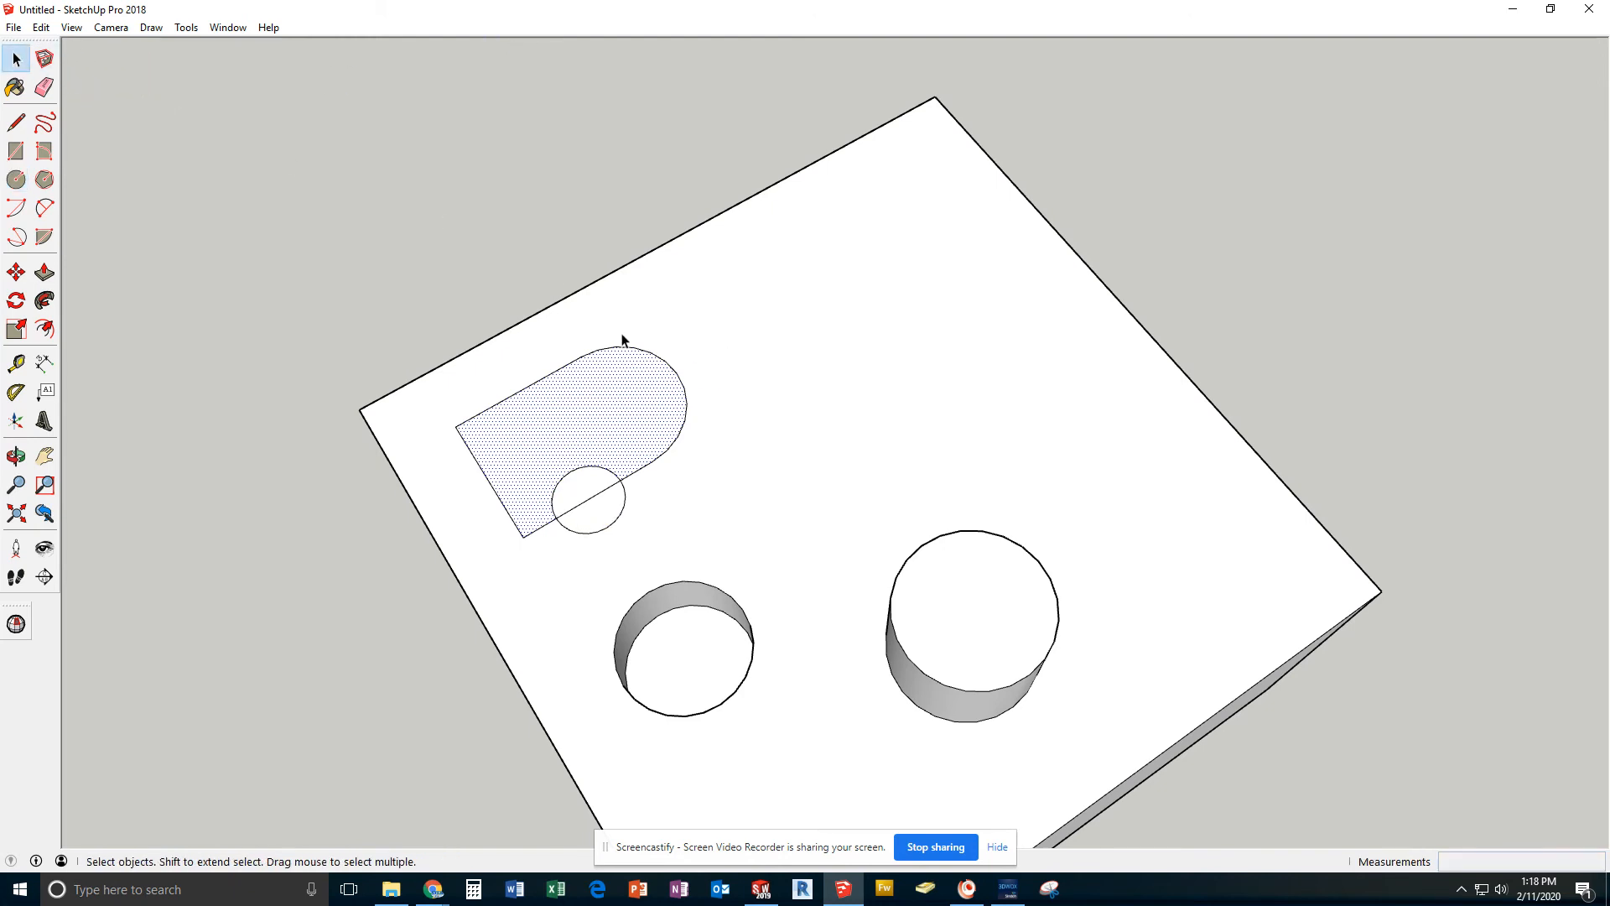
pyautogui.click(590, 468)
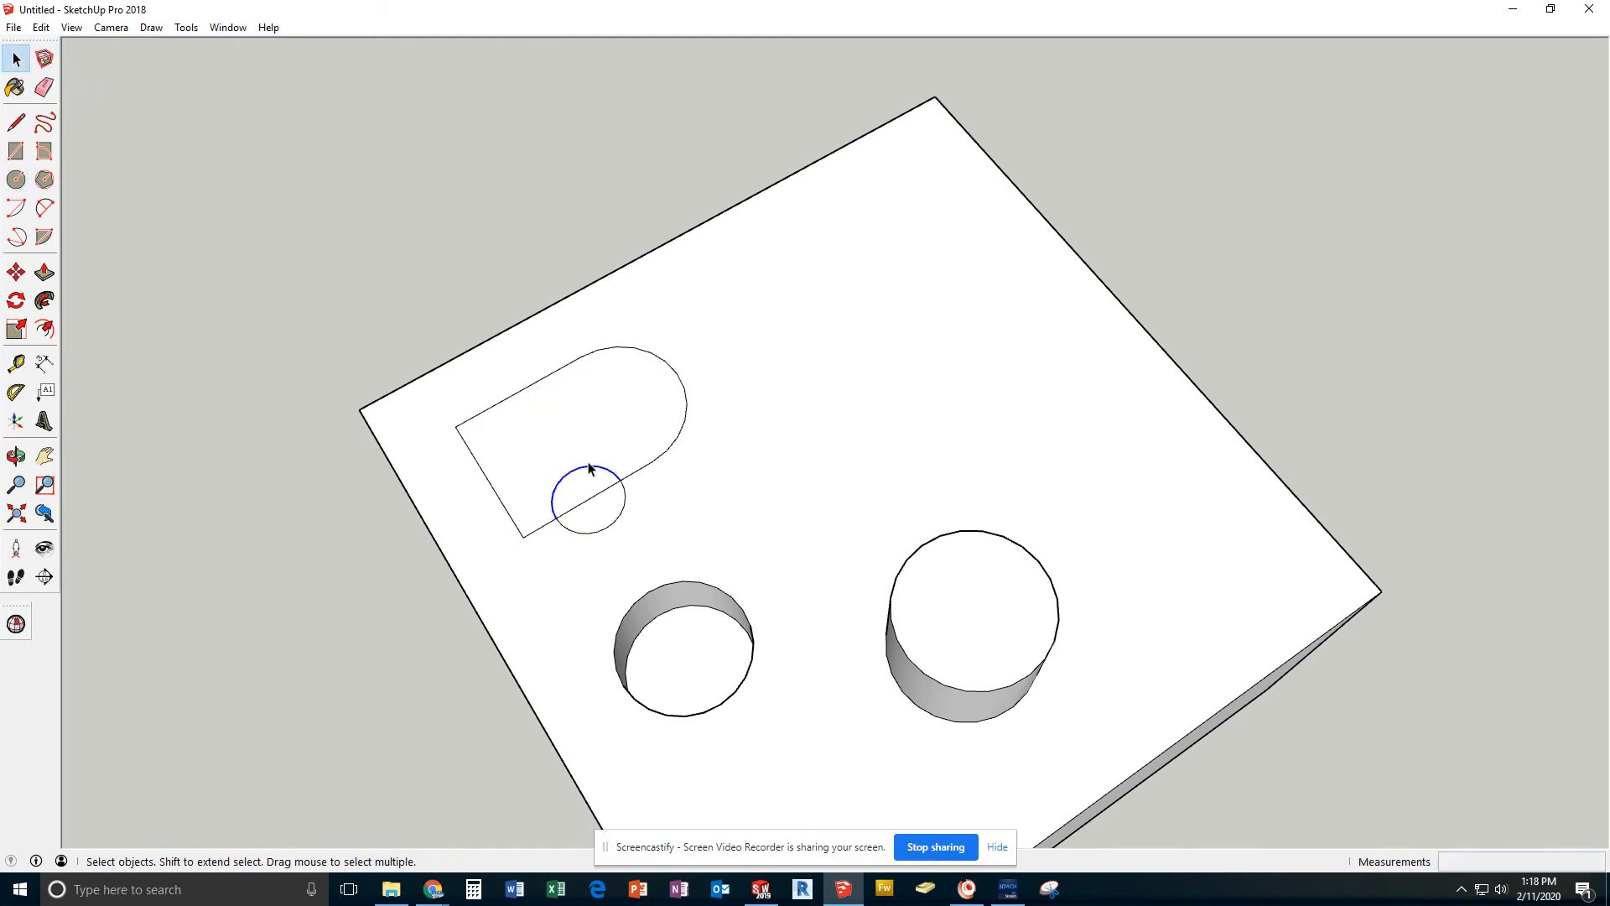
pyautogui.click(612, 529)
pyautogui.press('Delete')
pyautogui.click(587, 502)
pyautogui.press('Delete')
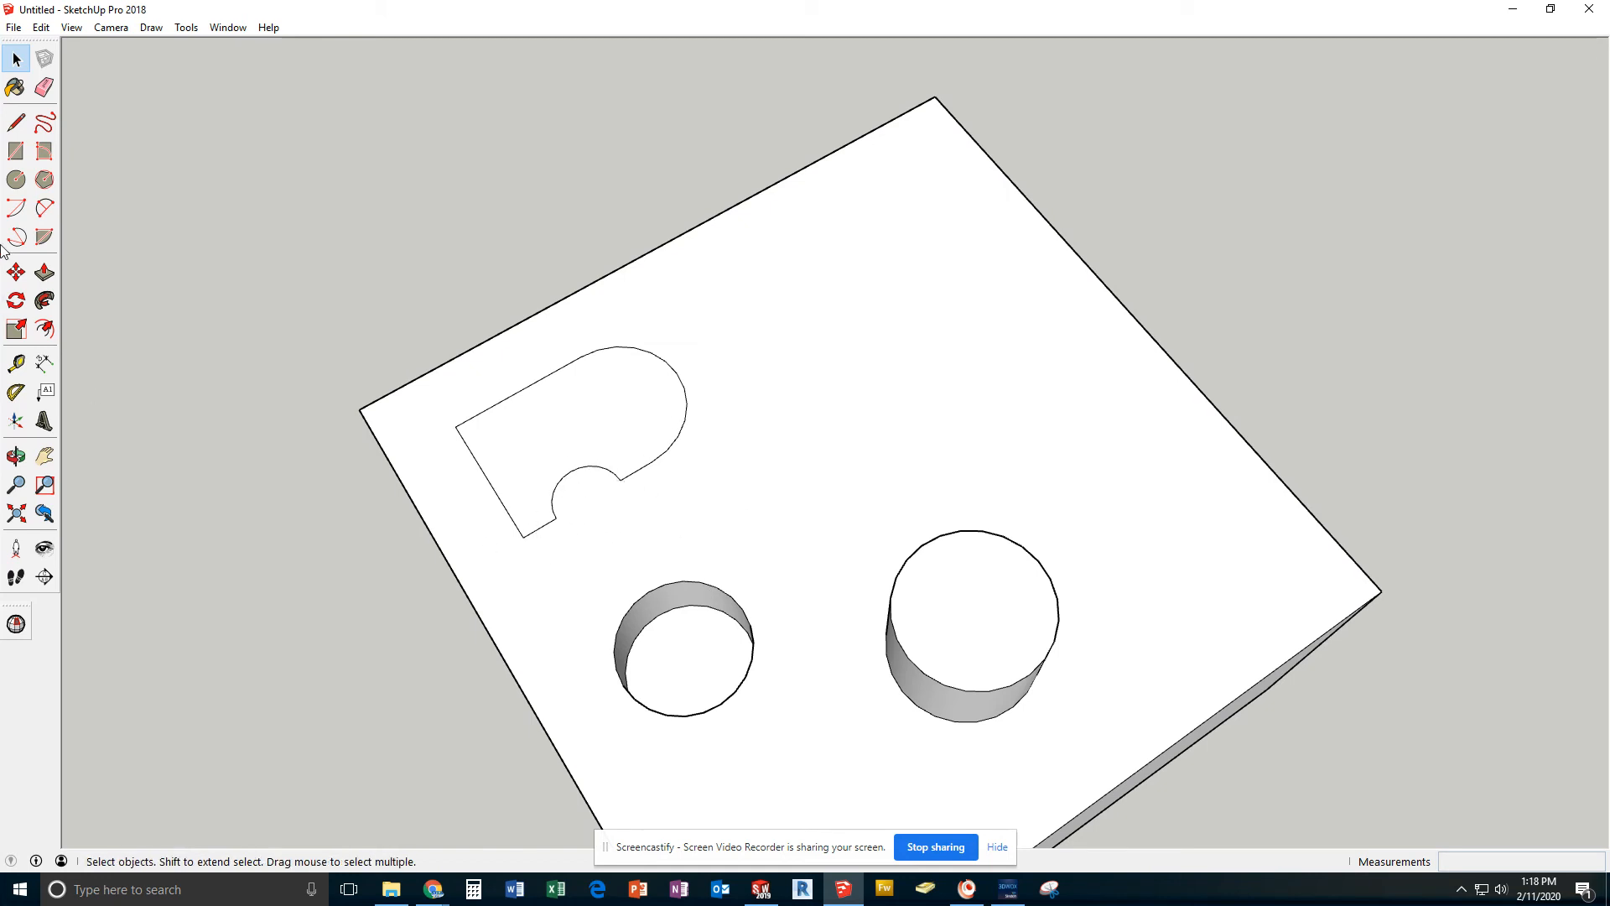
# Push/Pull the notched, round-ended face up 10 mm into a boss
pyautogui.click(44, 271)
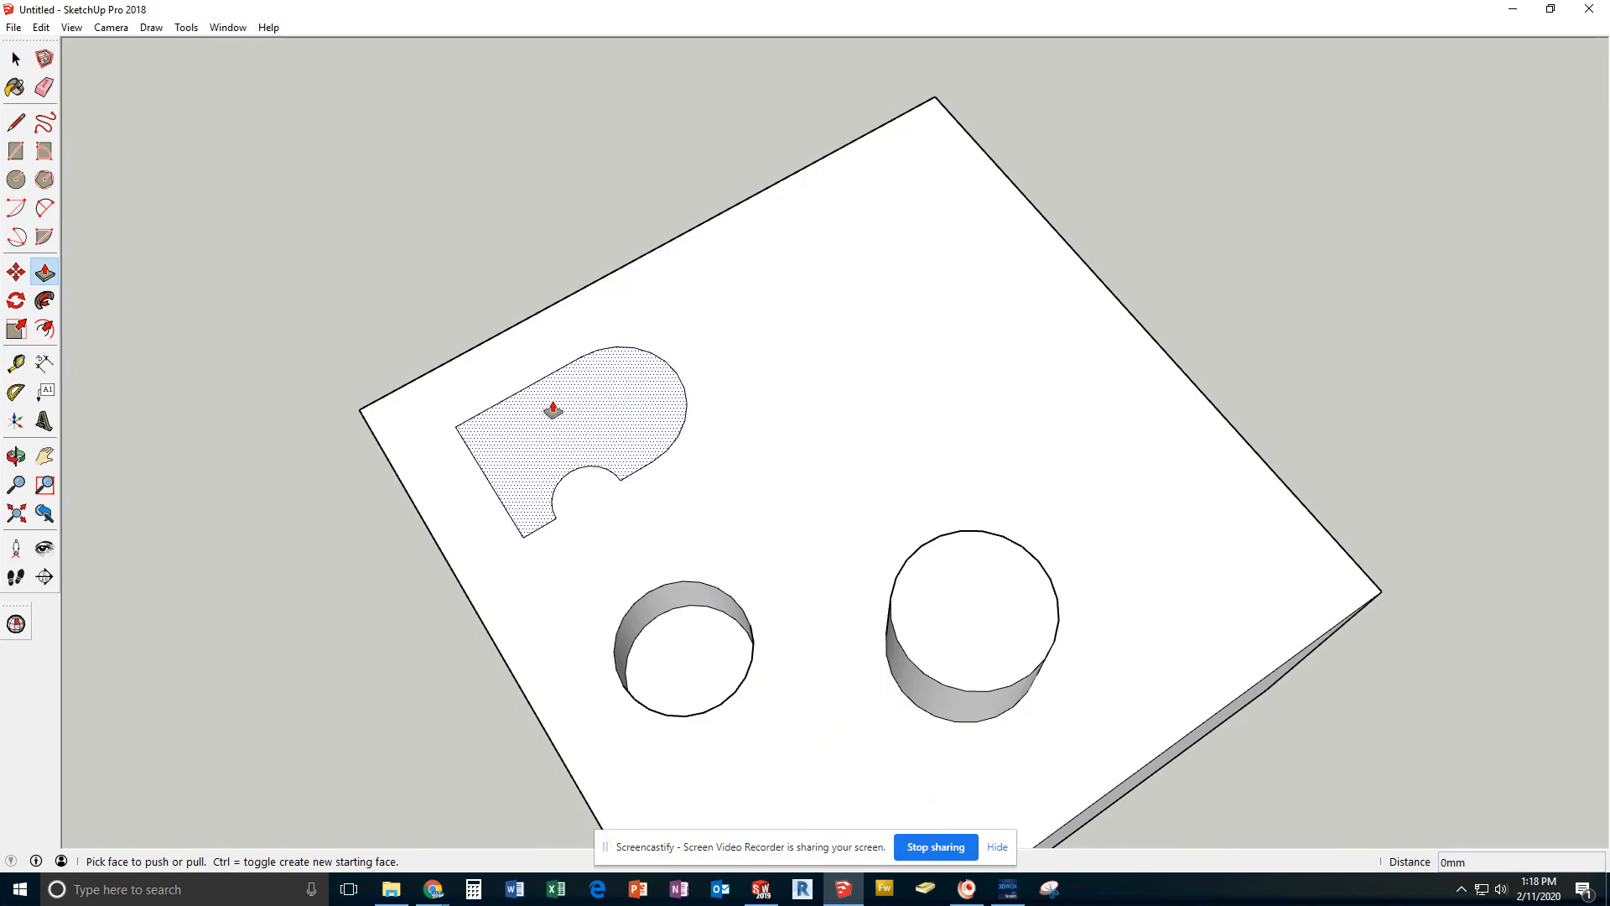
pyautogui.click(562, 431)
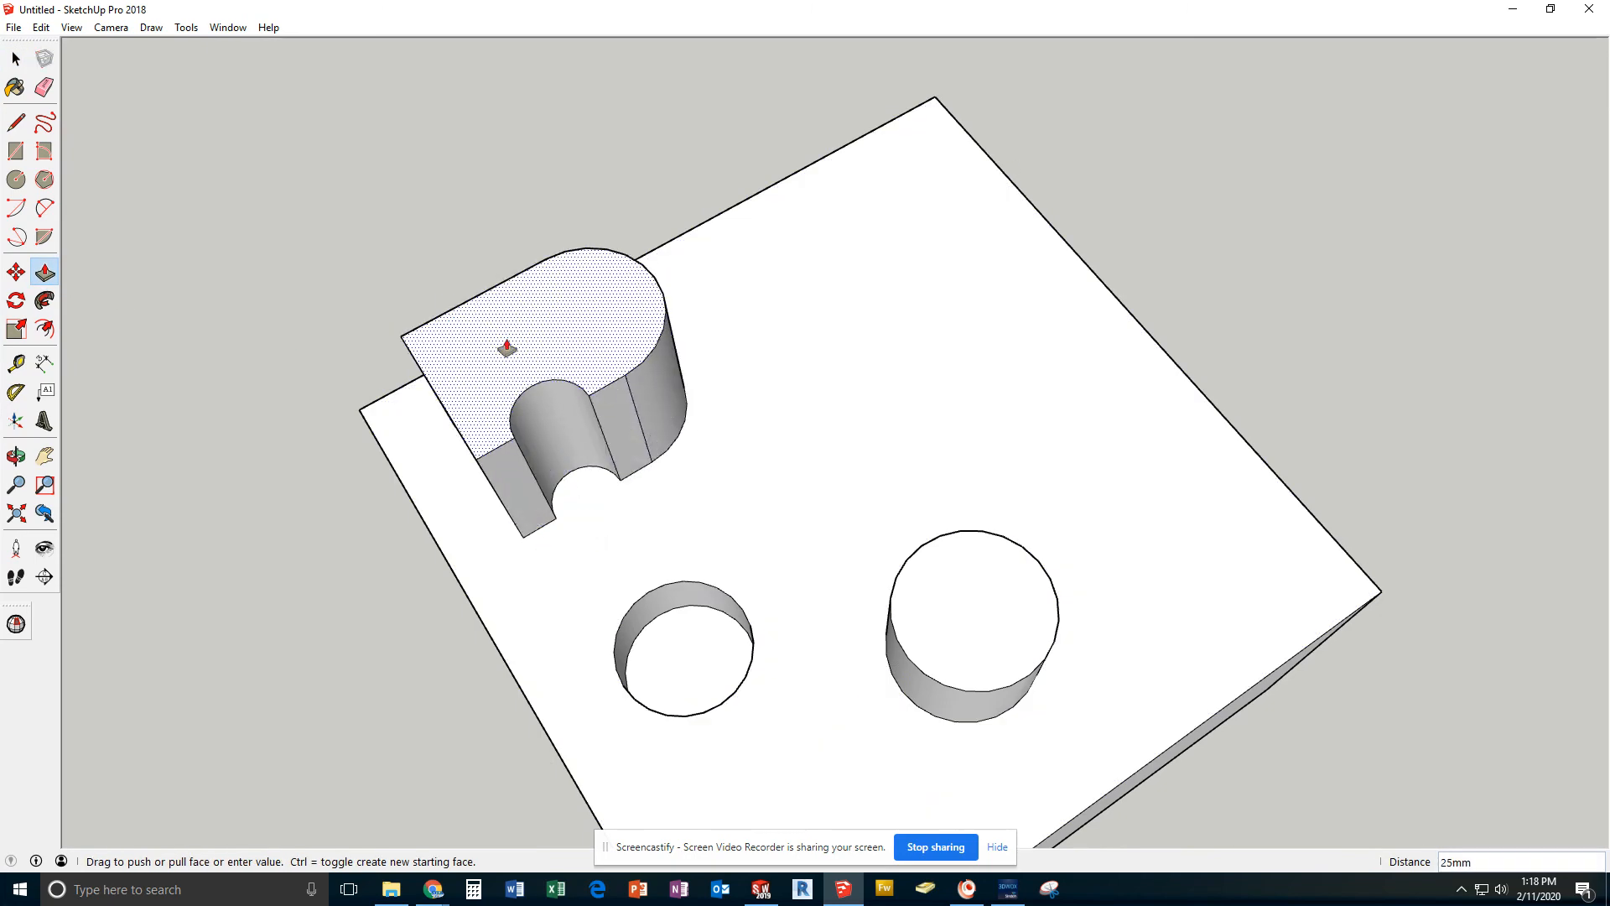
pyautogui.click(561, 368)
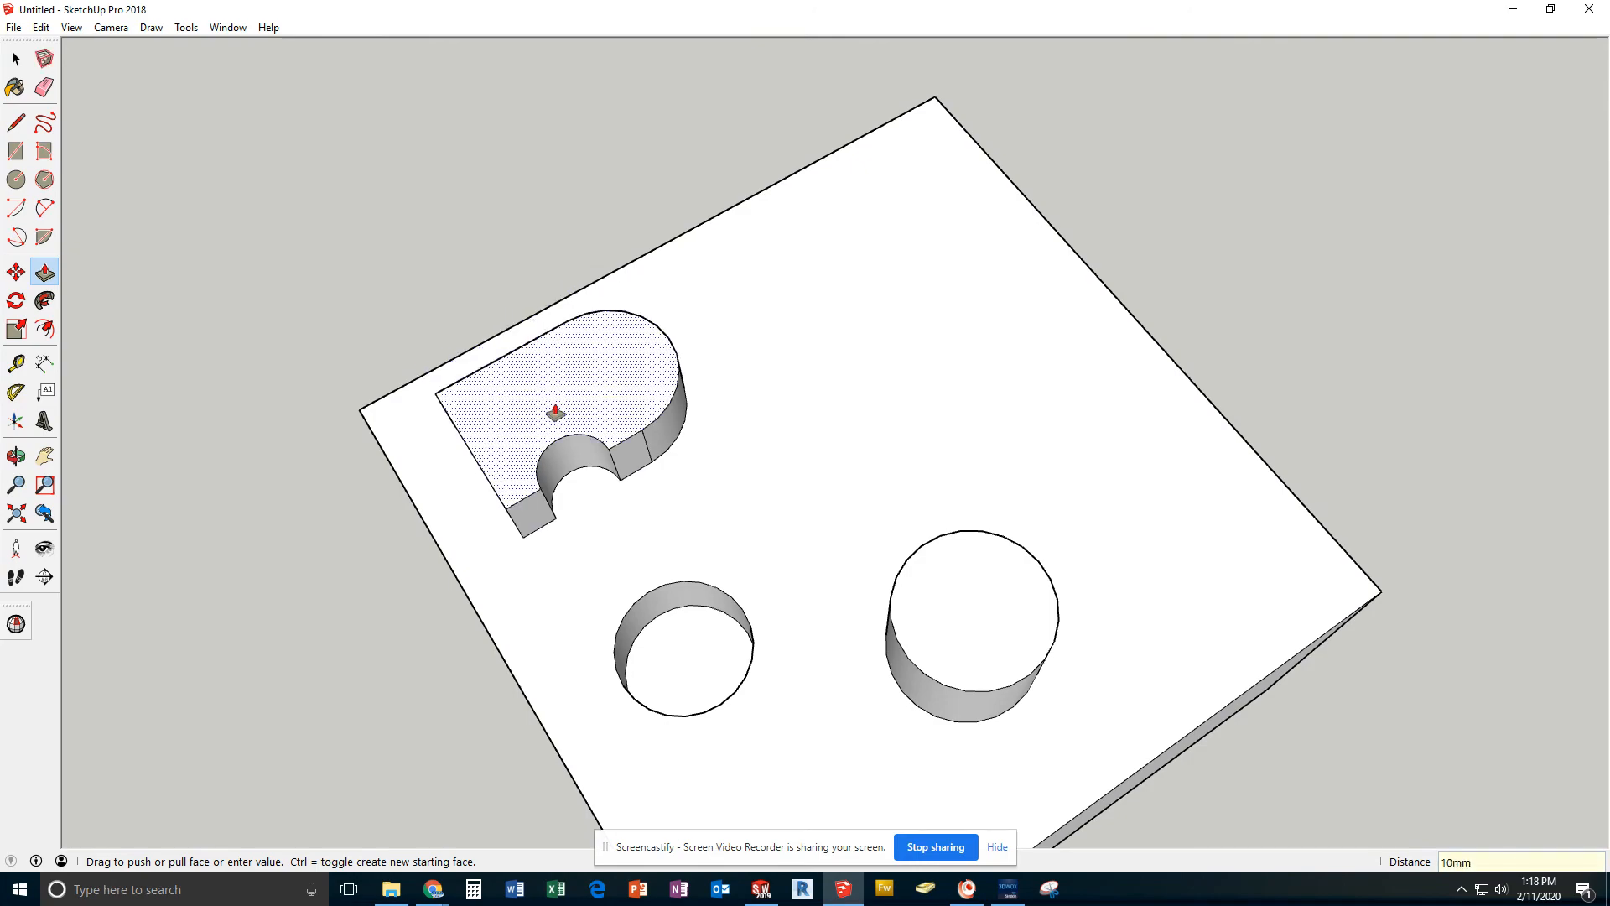
pyautogui.moveTo(553, 413); pyautogui.dragTo(578, 497, button='middle')
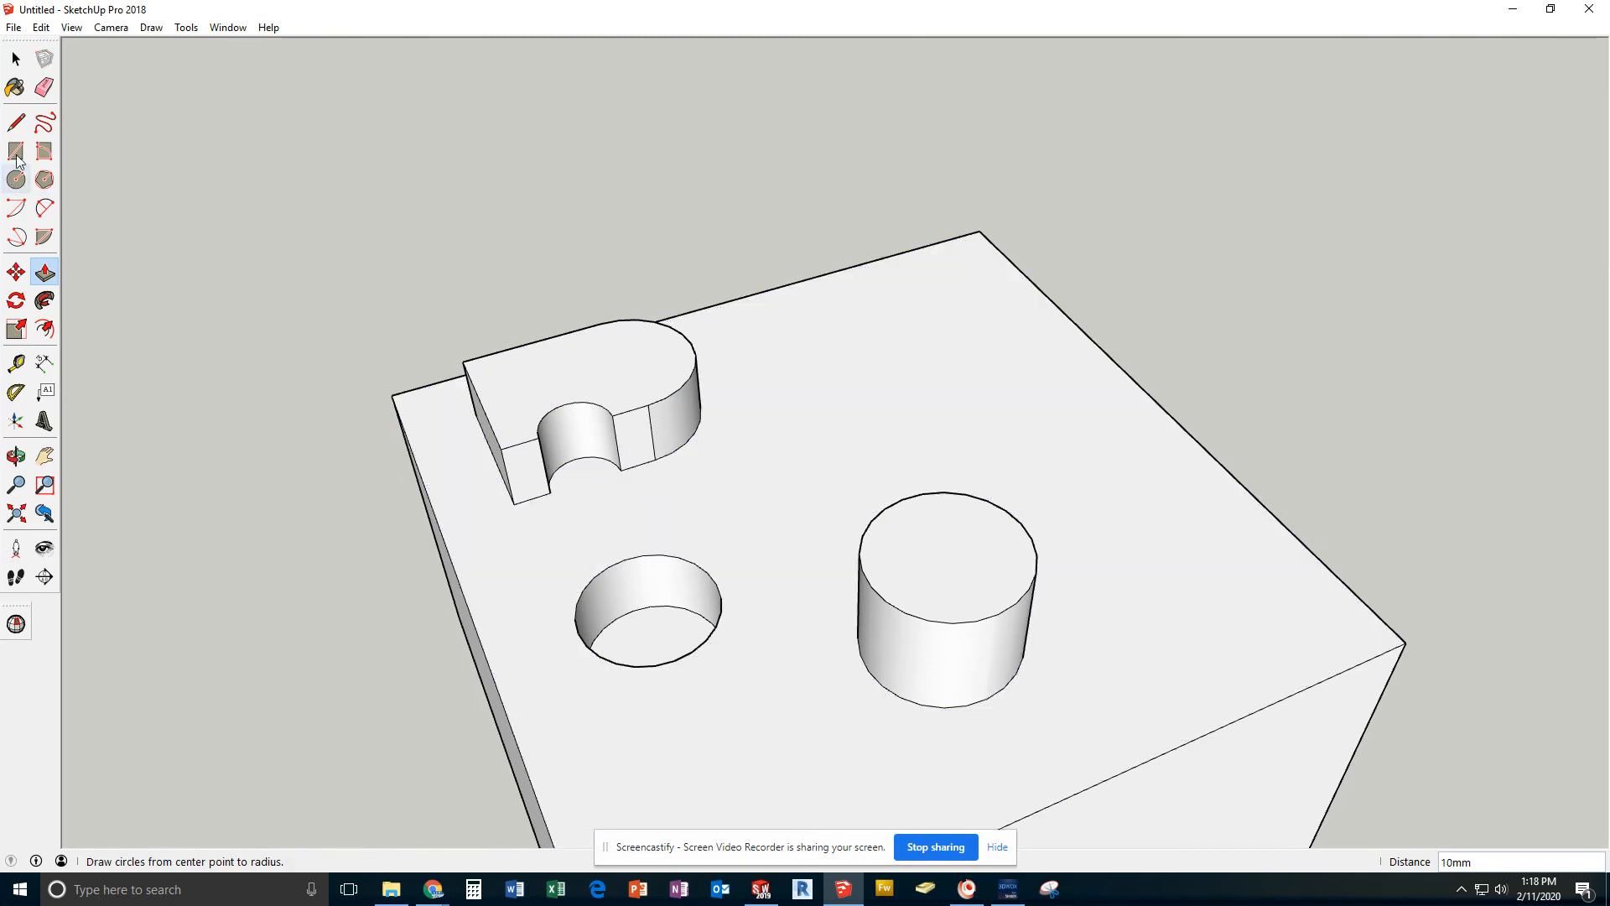
pyautogui.click(16, 124)
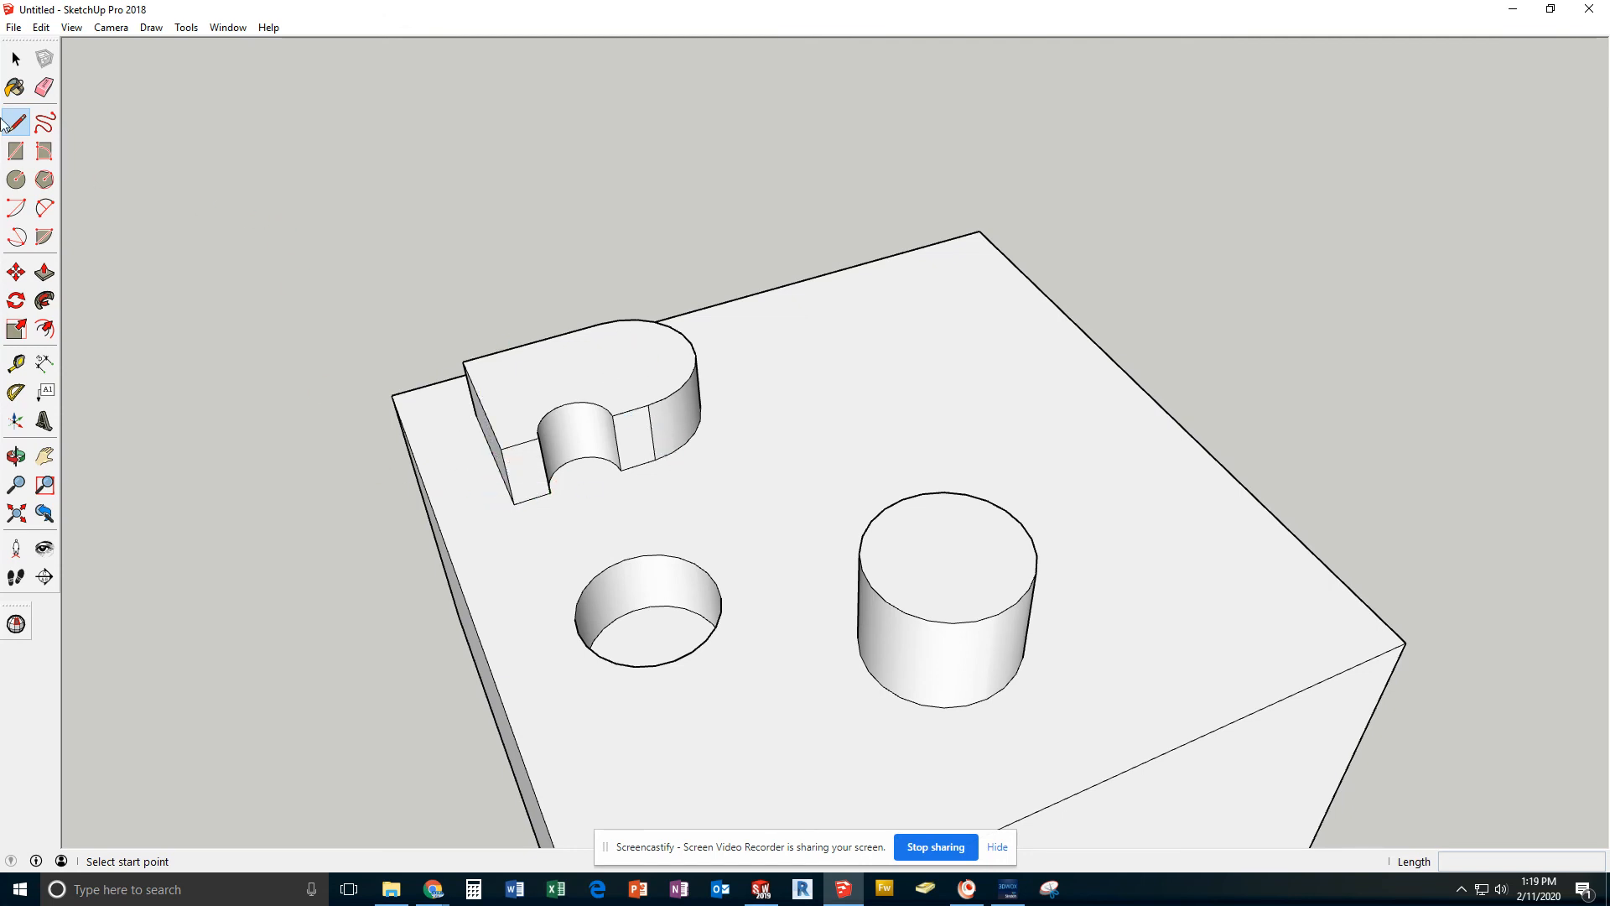
pyautogui.click(16, 59)
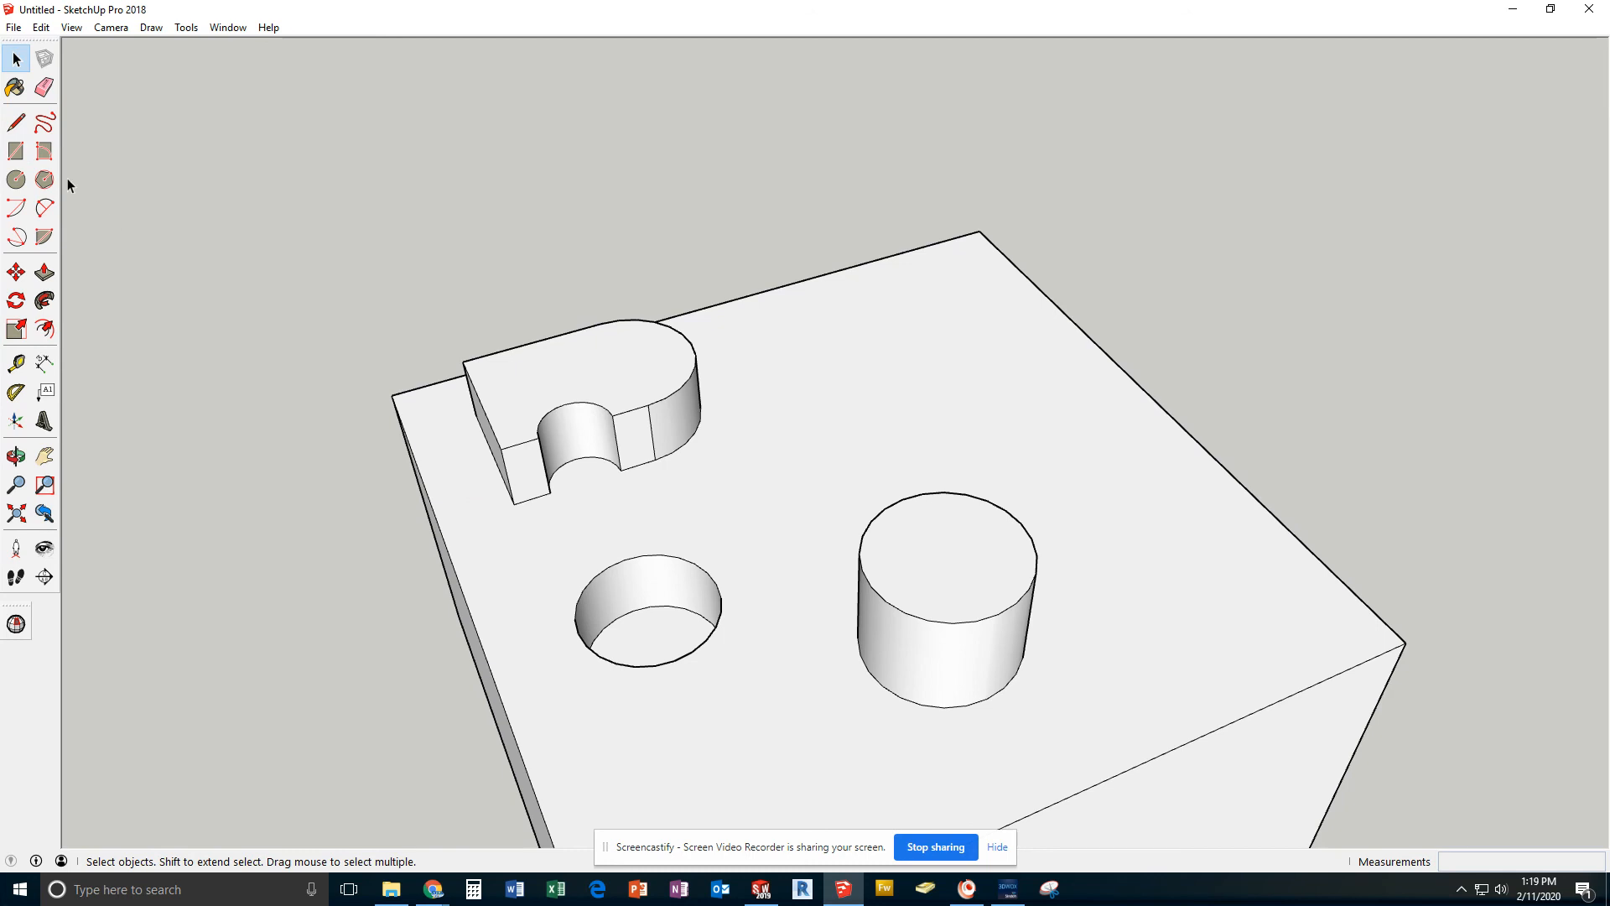
pyautogui.click(16, 151)
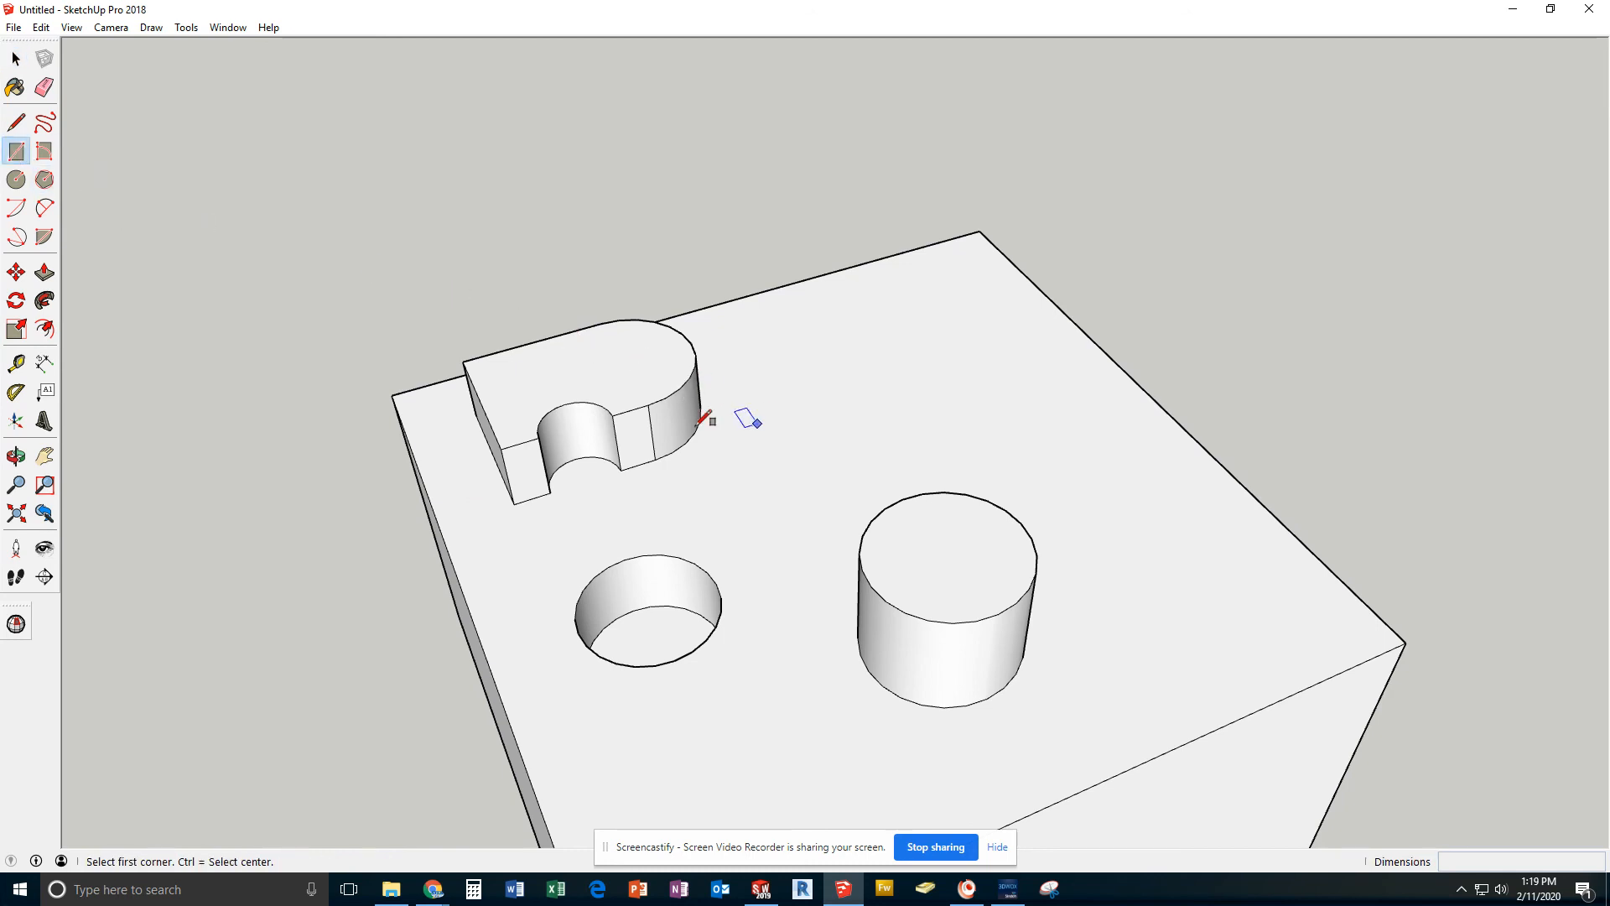
# Try to draw a 10 mm line inward from the midpoint of the top face's edge opposite the hole
pyautogui.click(16, 123)
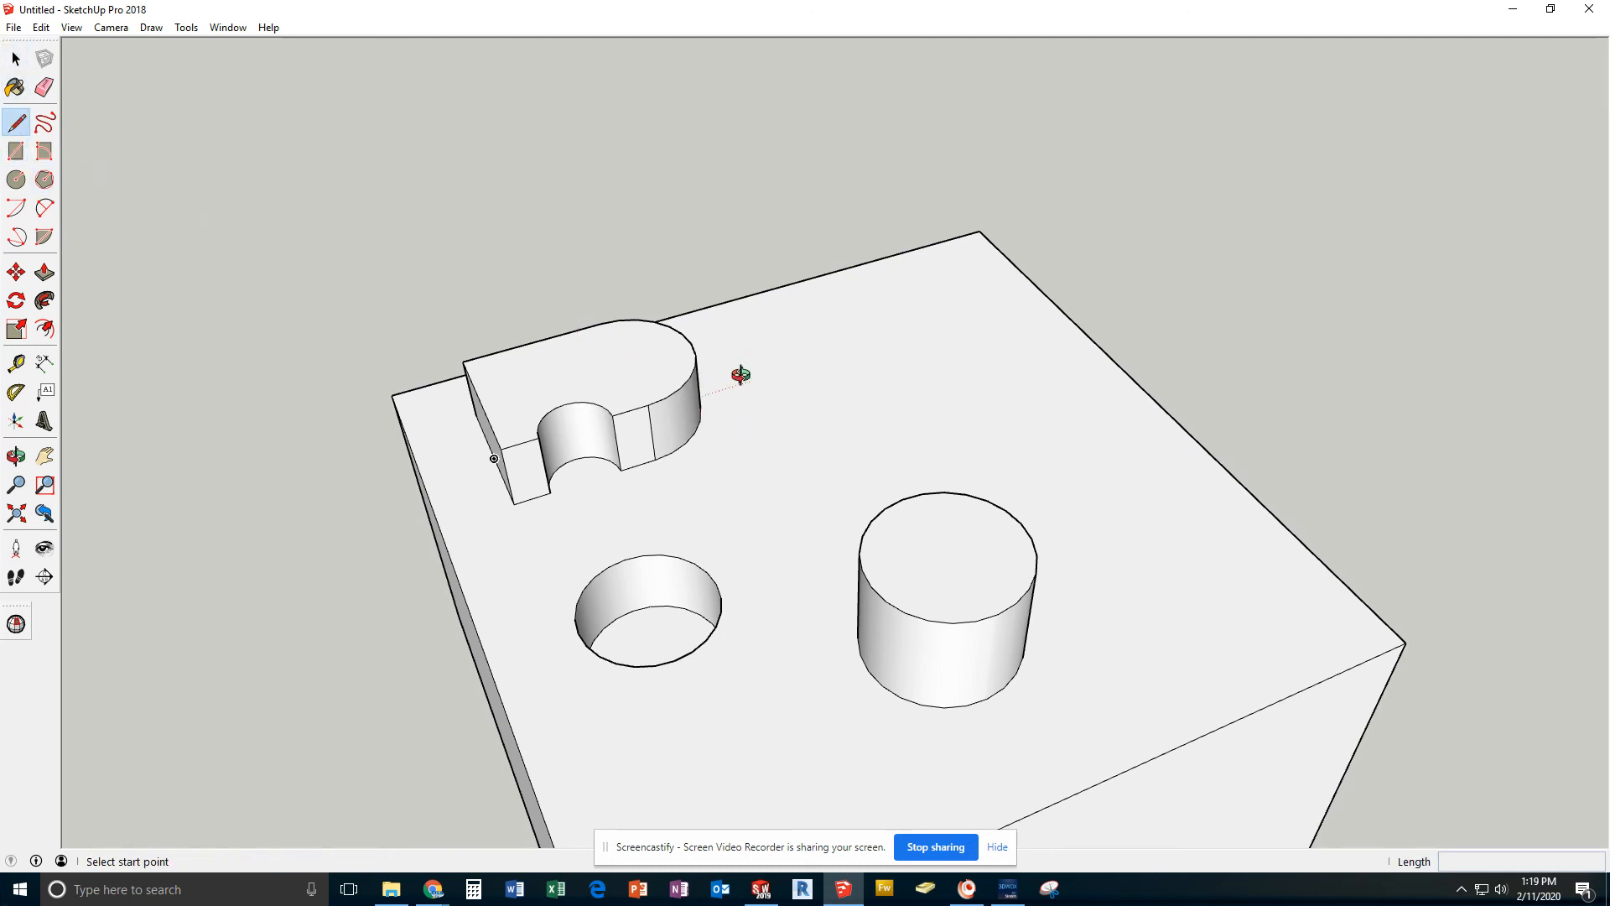
pyautogui.moveTo(741, 375); pyautogui.dragTo(995, 499, button='middle')
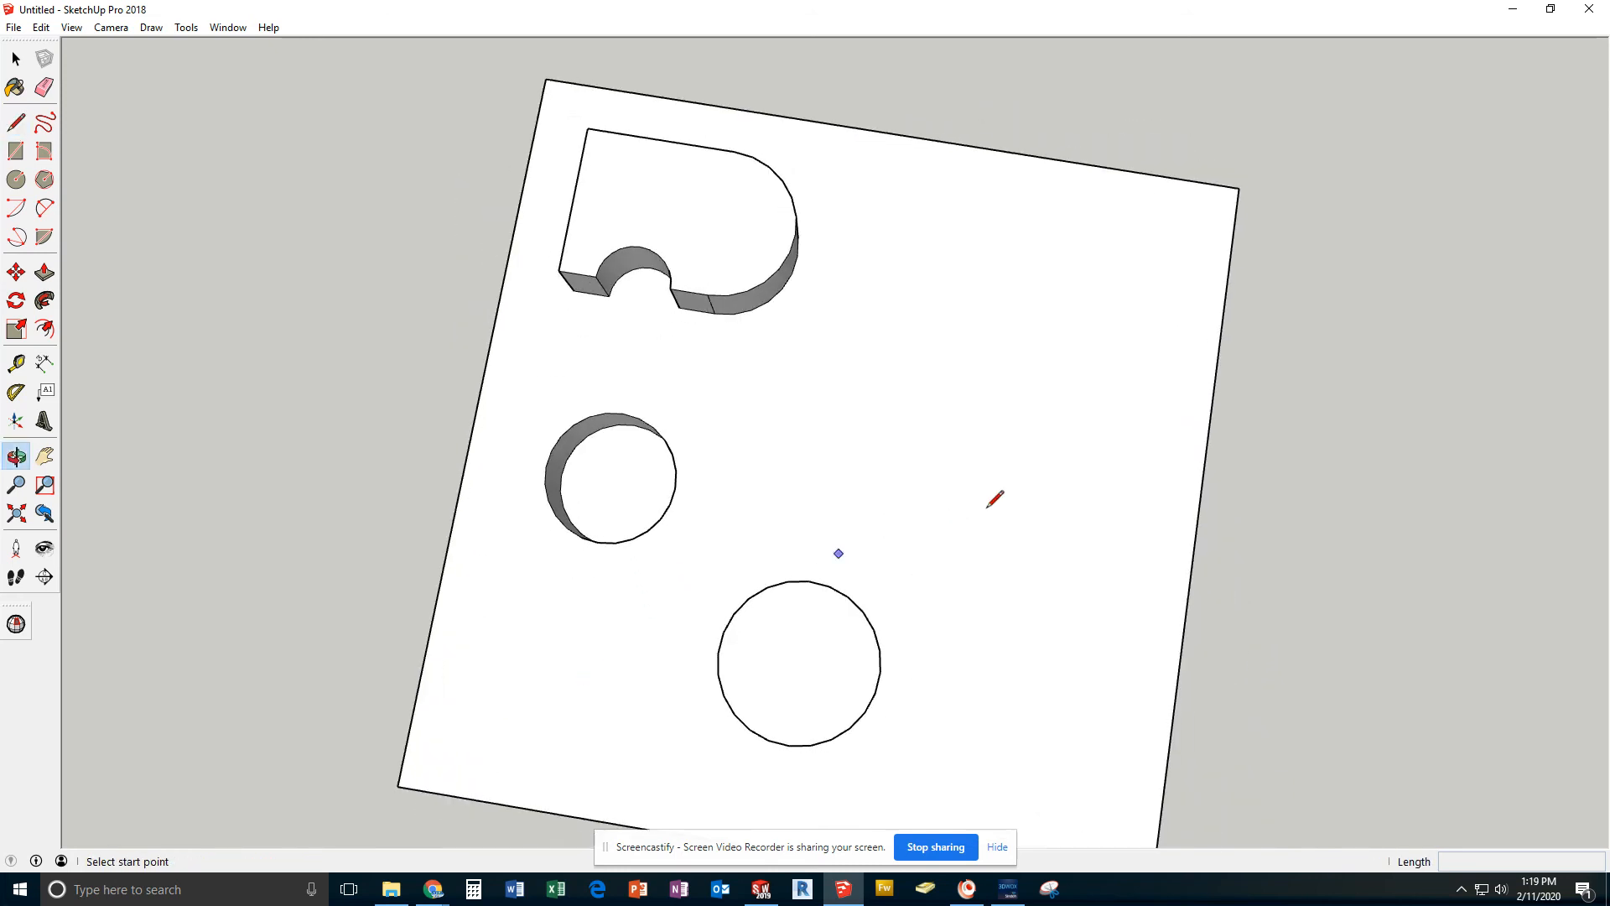
pyautogui.click(1195, 535)
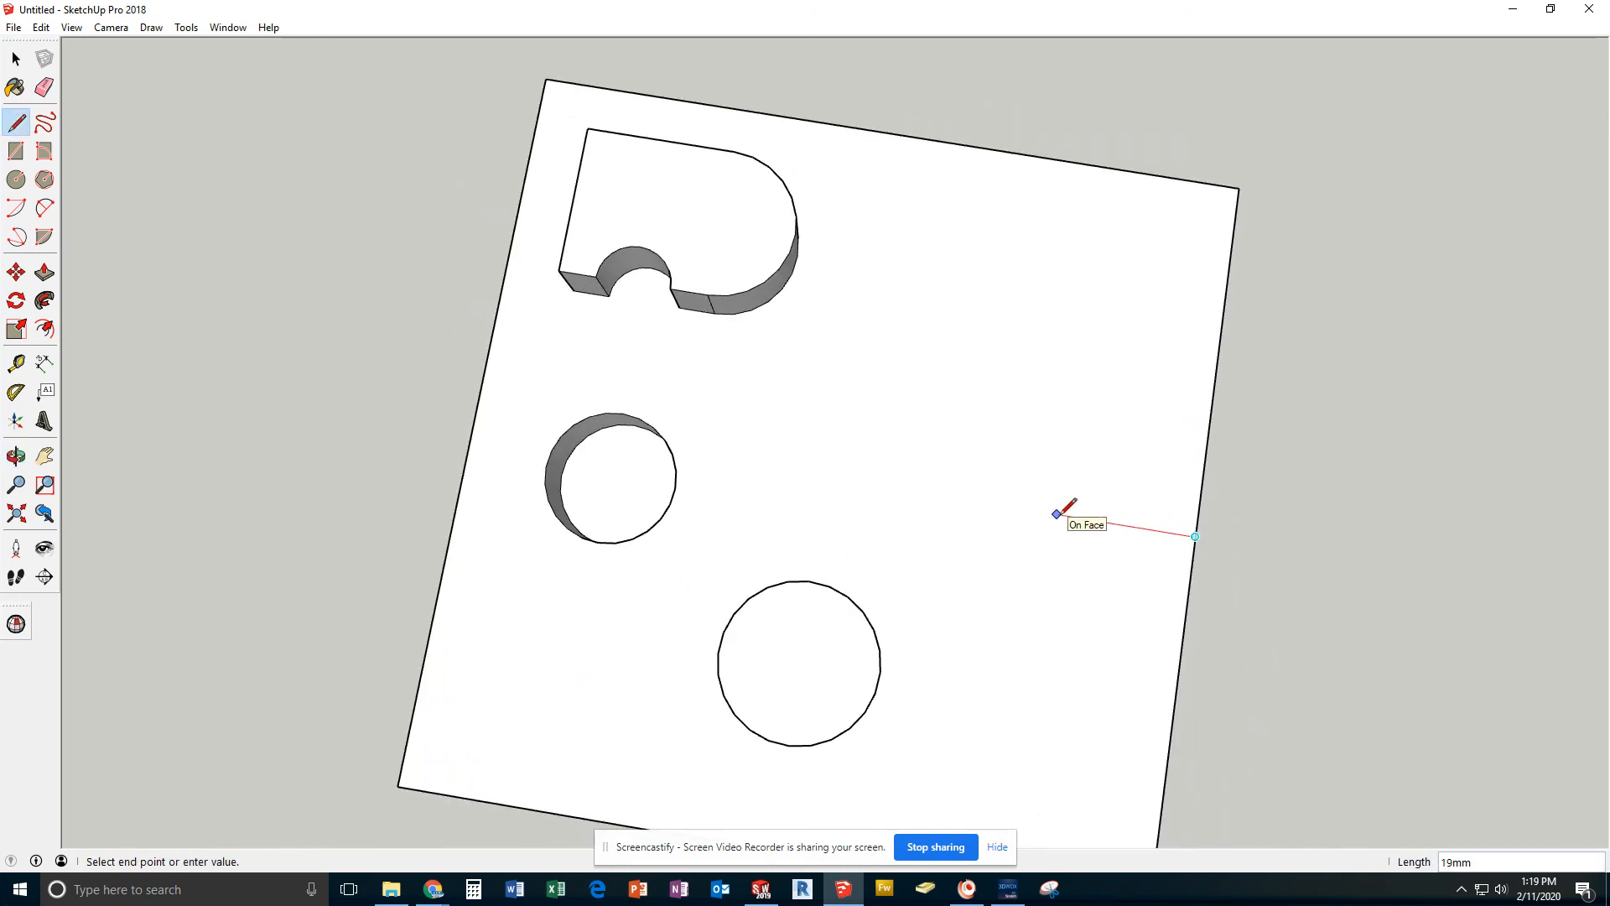
pyautogui.write('10')
pyautogui.press('Return')
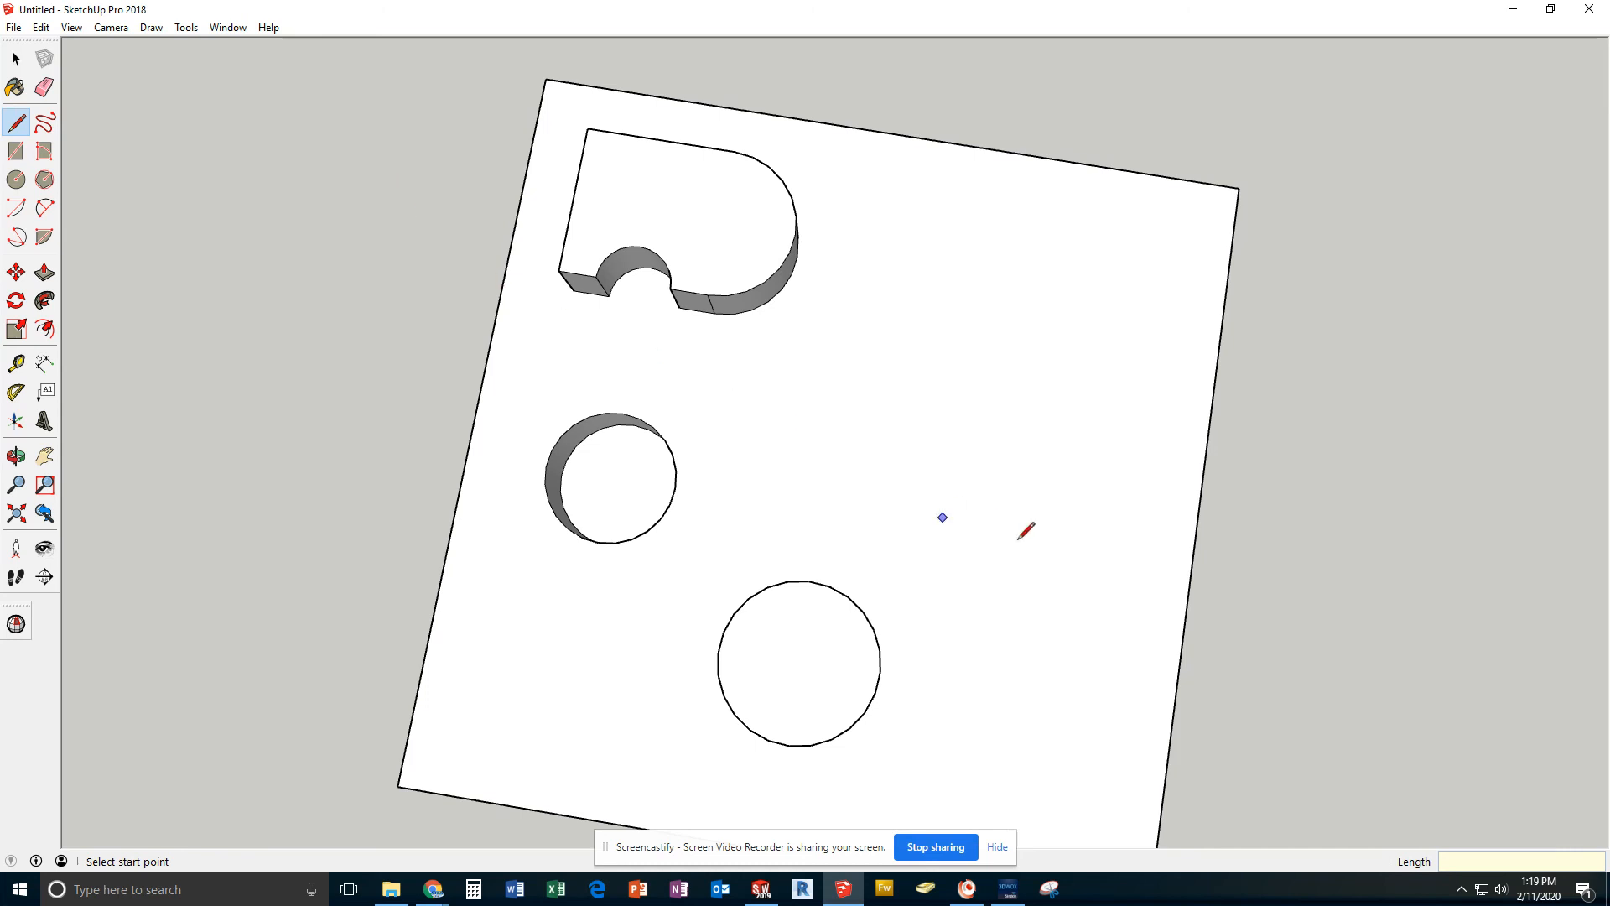
# Draw a perpendicular construction line inward from the midpoint of the top face's edge opposite the hole
pyautogui.click(1195, 536)
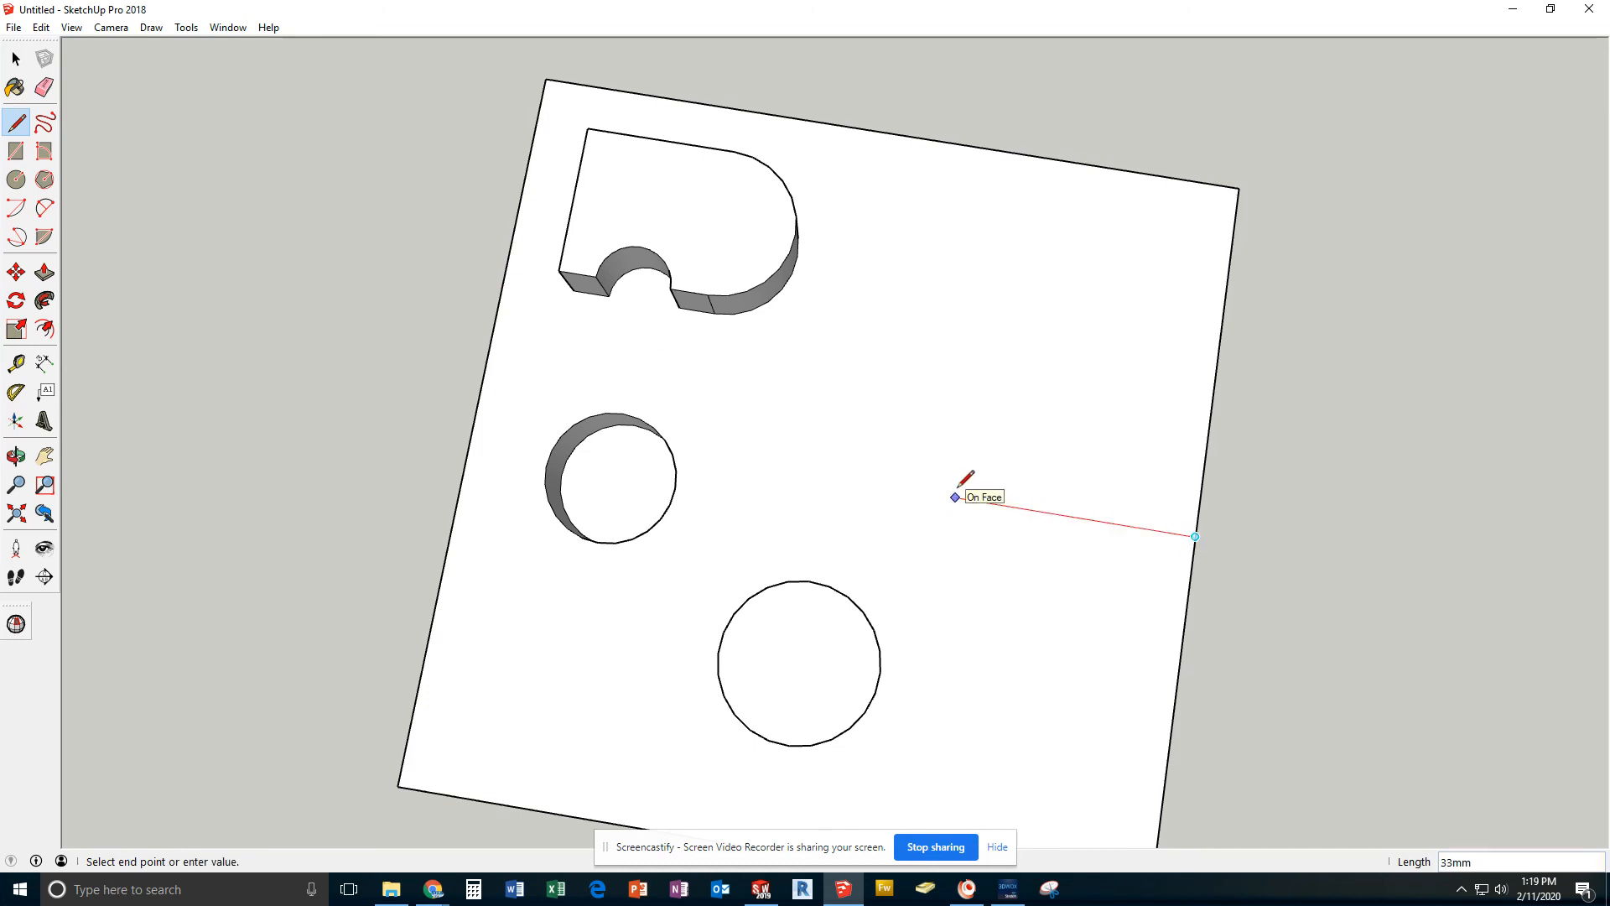
pyautogui.press('Return')
pyautogui.press('Escape')
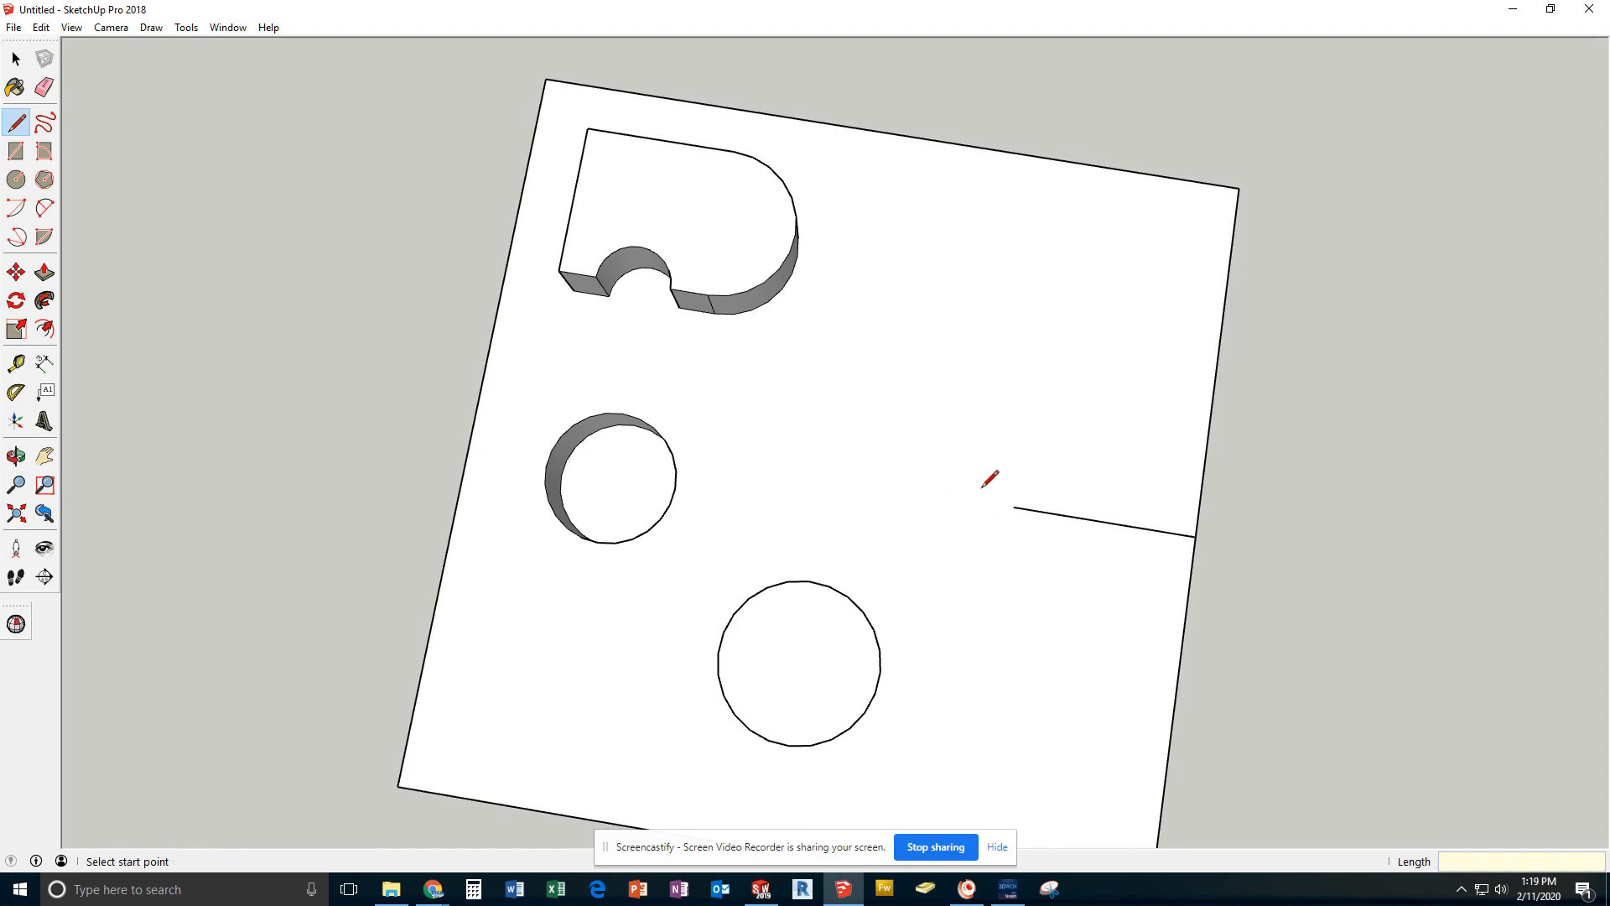
# Try to draw a freehand rectangle about 24 by 8 mm centred on the construction line's inner end
pyautogui.click(11, 150)
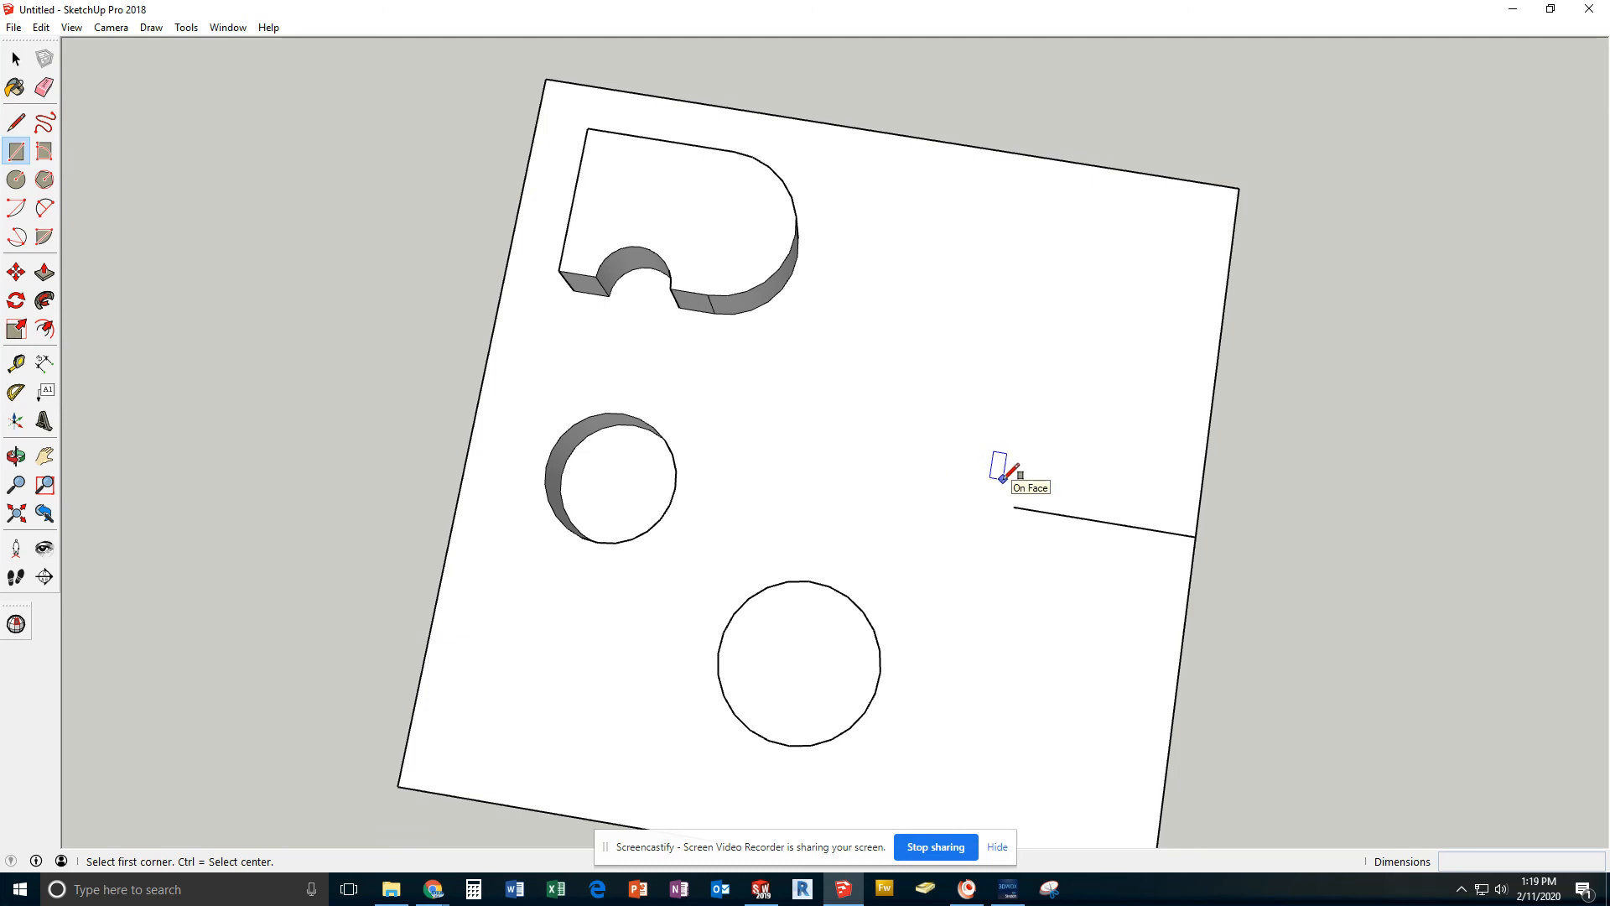
pyautogui.press('ctrl')
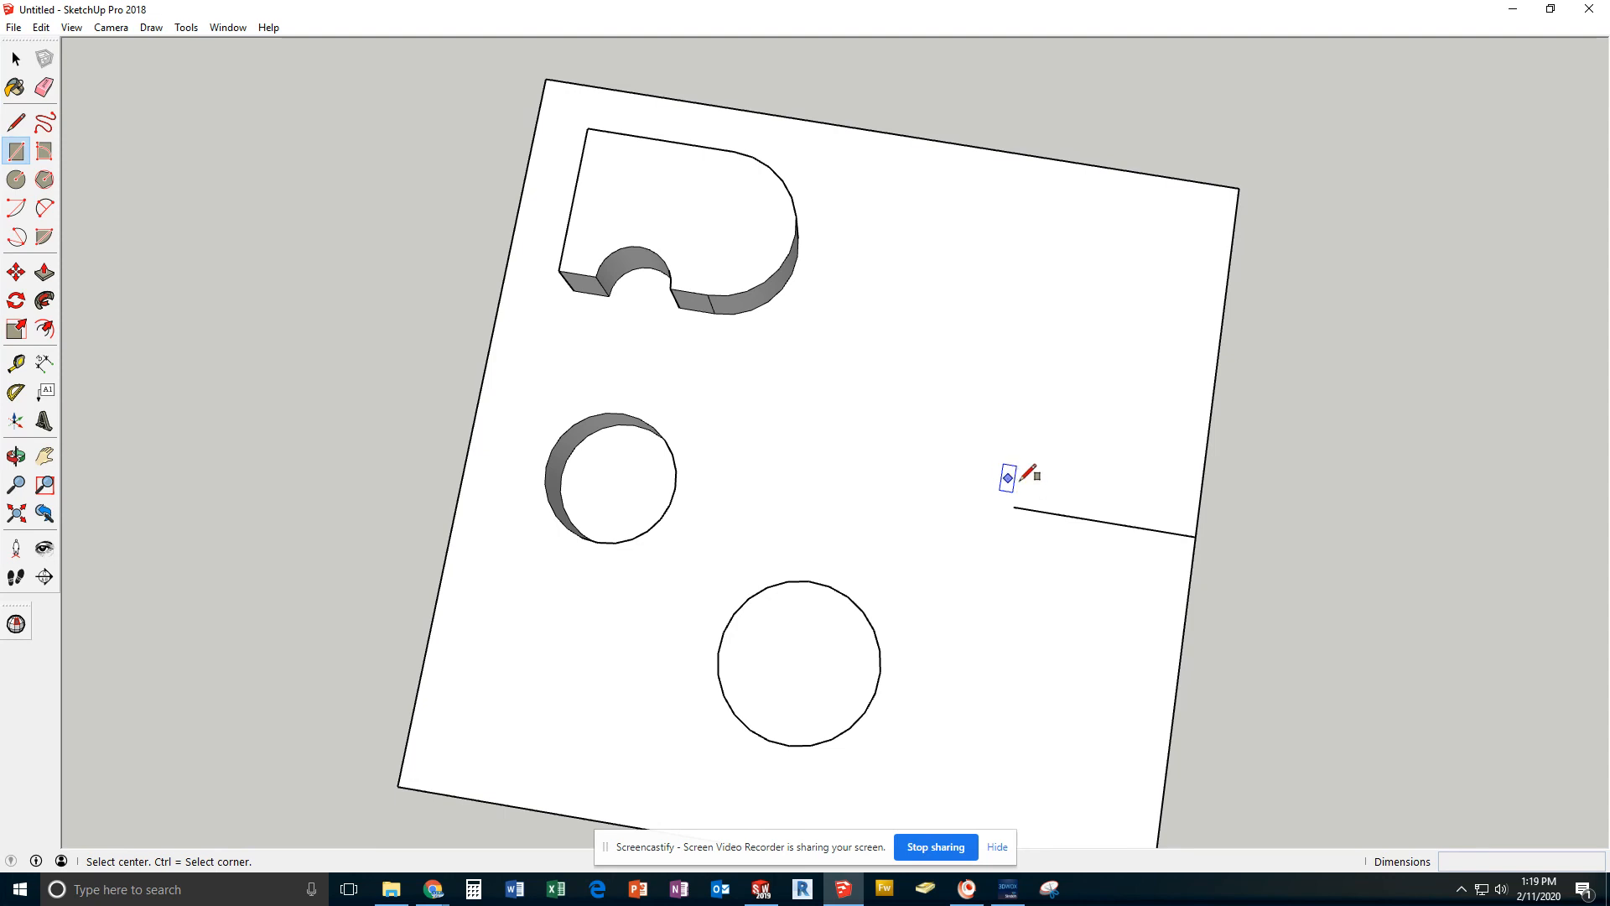
pyautogui.click(1014, 507)
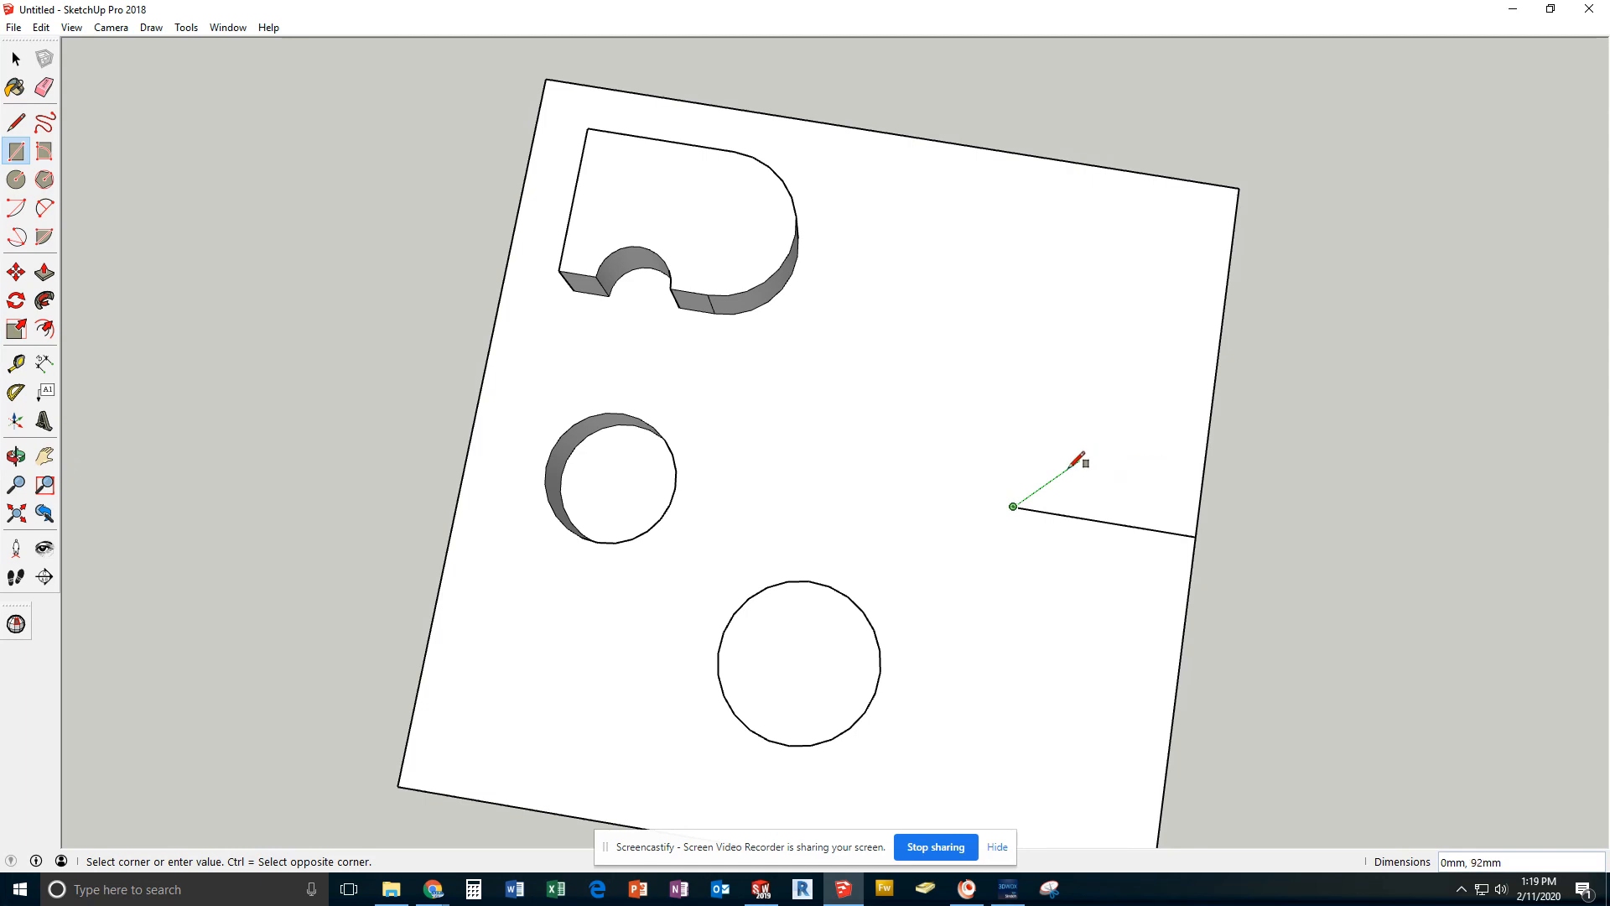
pyautogui.click(933, 462)
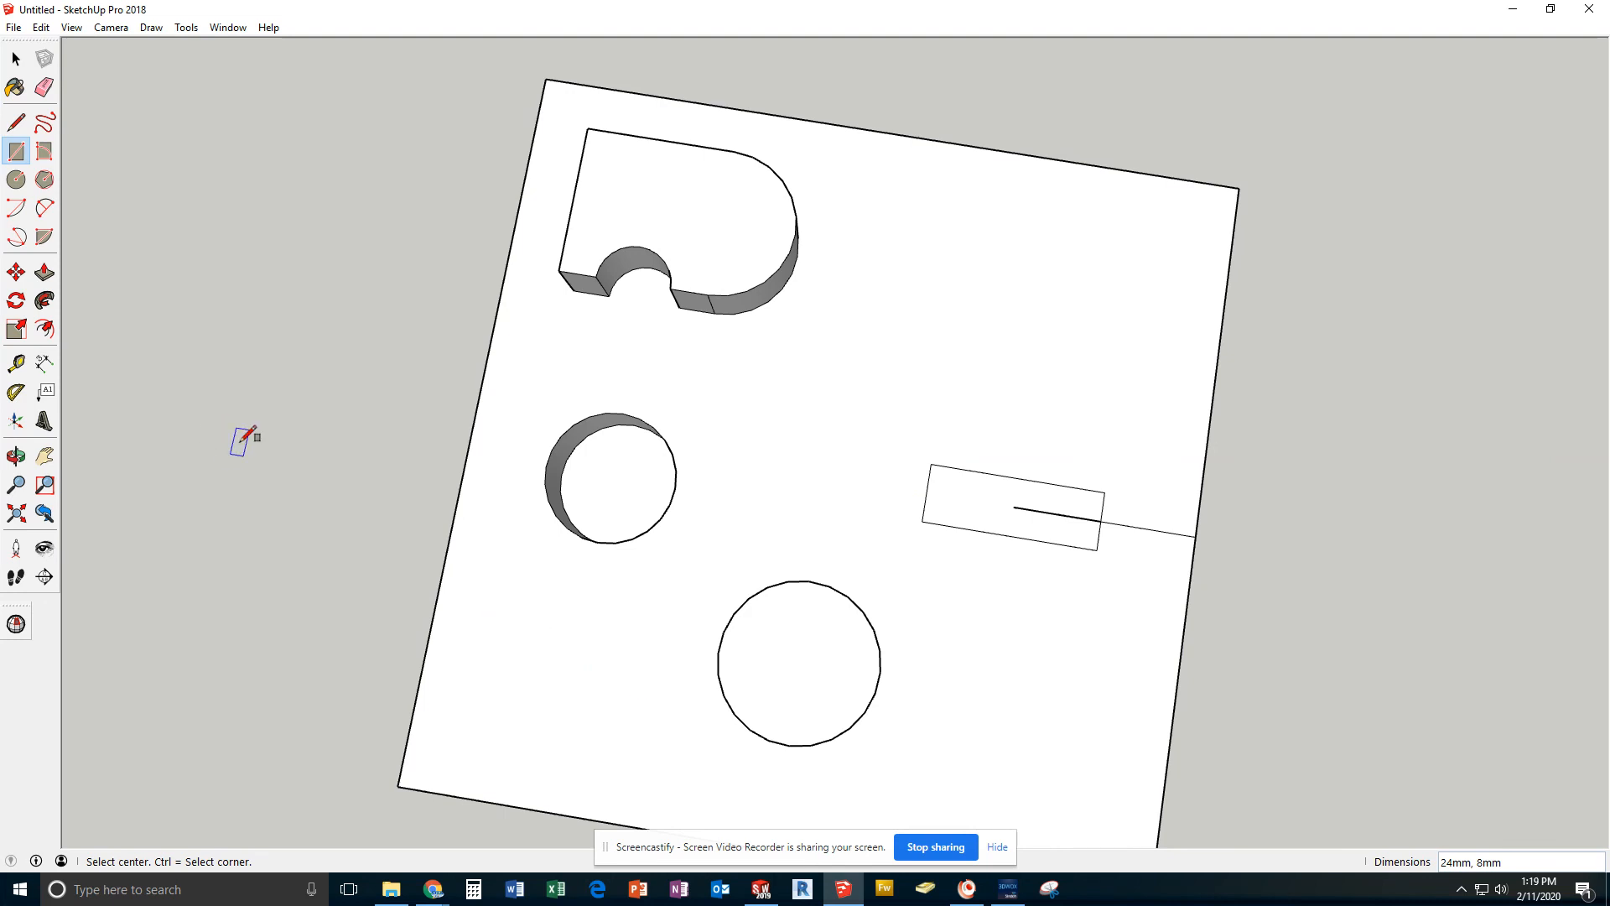
pyautogui.hotkey('ctrl', 'z')
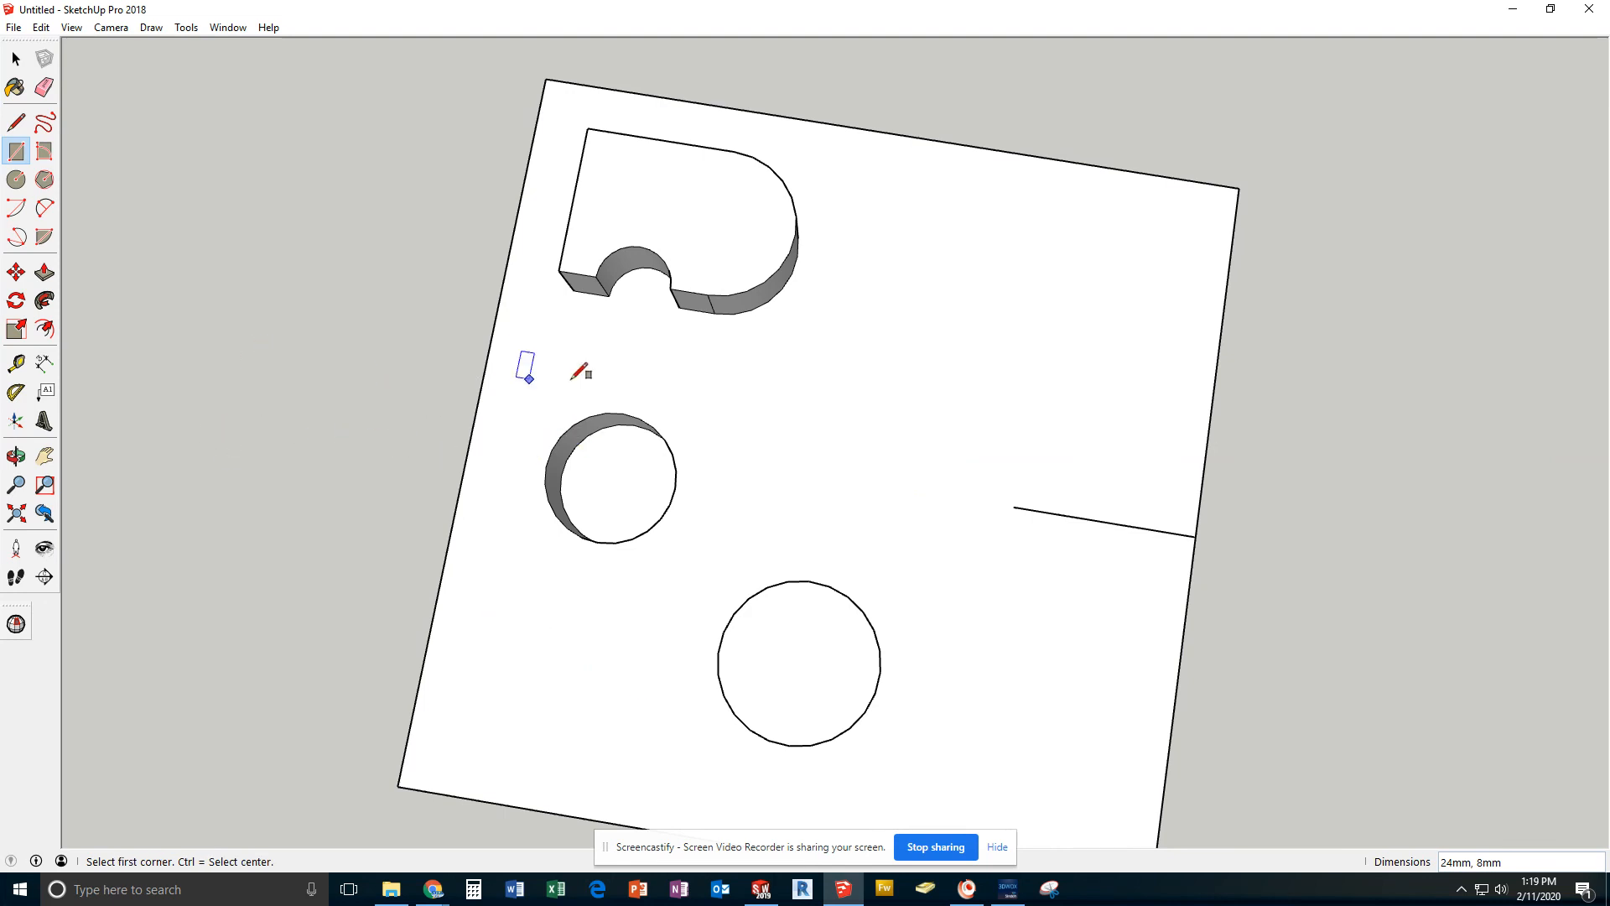
# Draw a 20 by 20 mm square centred on the construction line's inner end
pyautogui.press('ctrl')
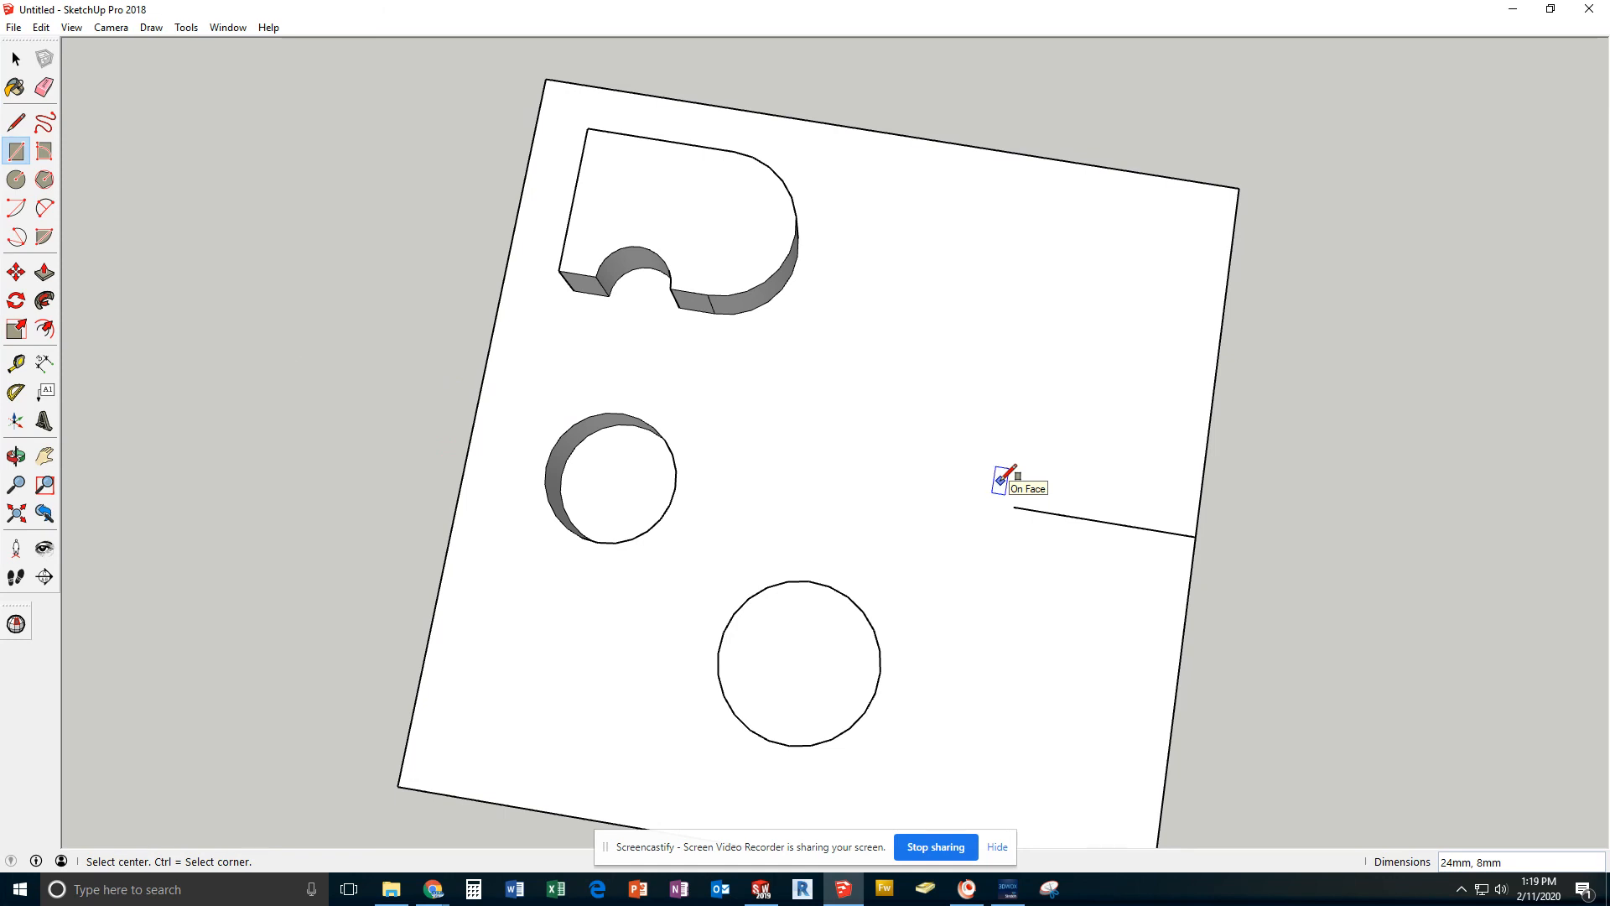
pyautogui.click(1013, 507)
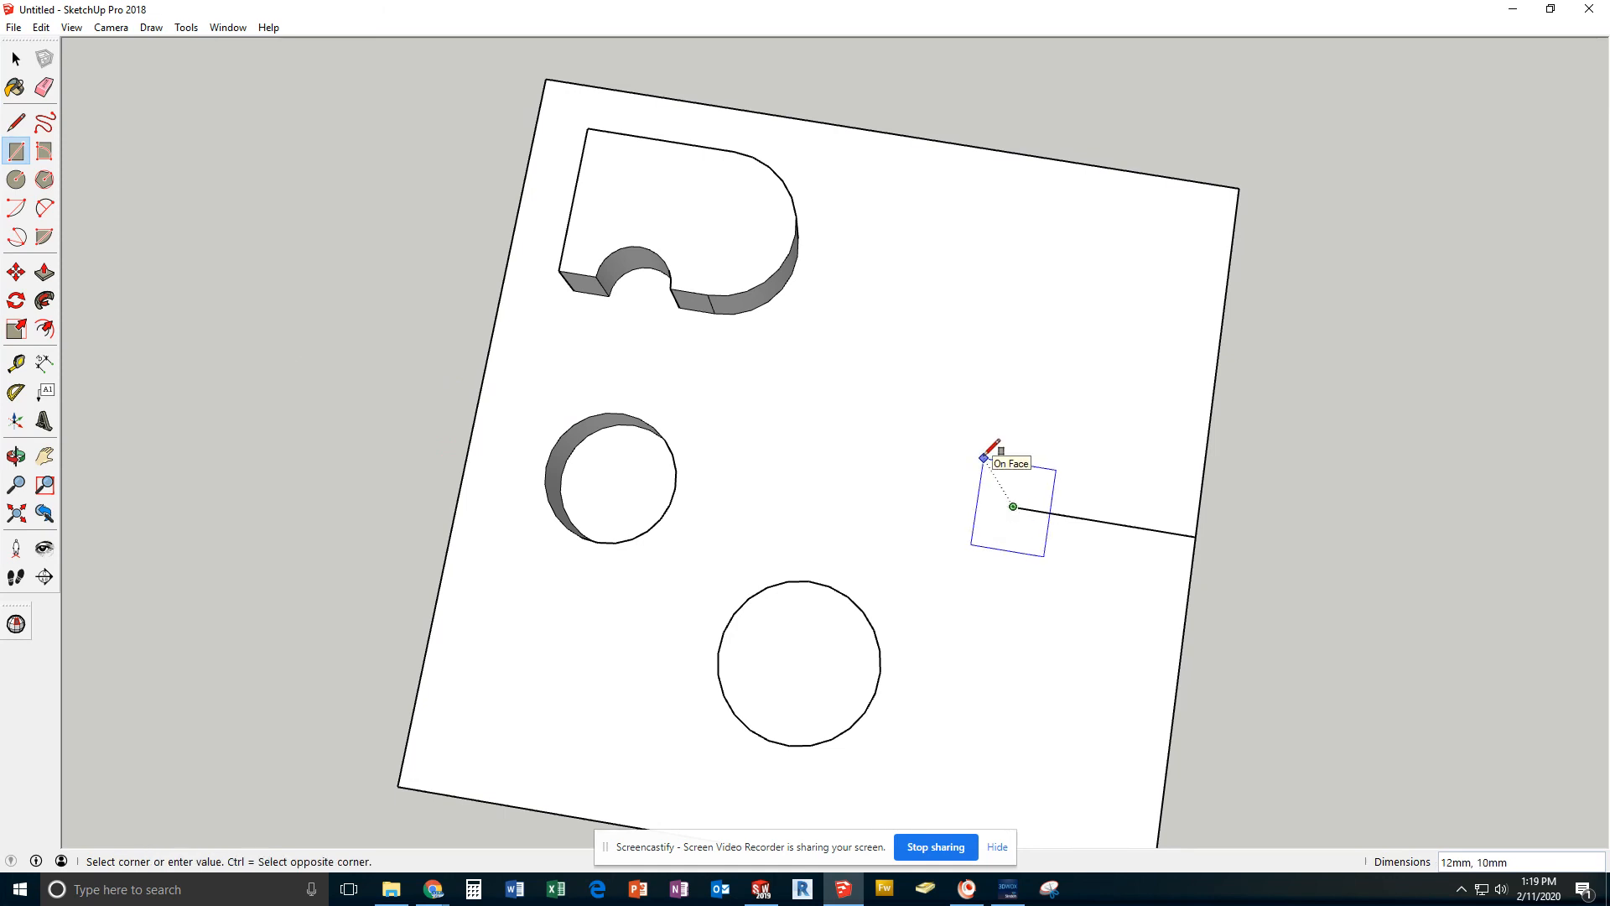
pyautogui.write('20,20')
pyautogui.press('Return')
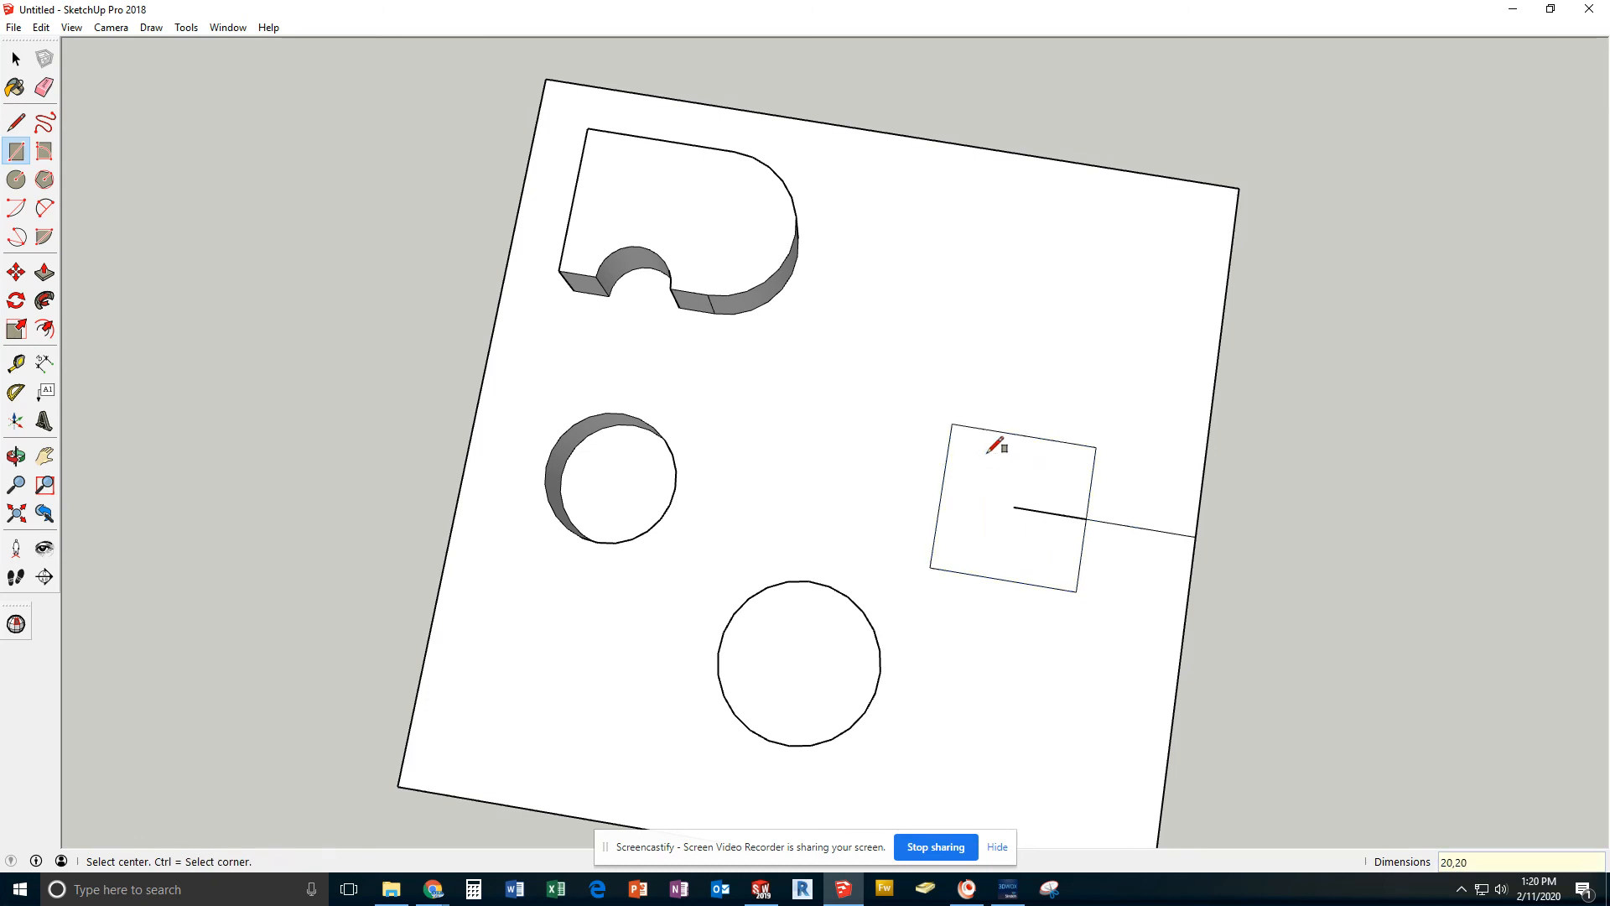
pyautogui.click(16, 59)
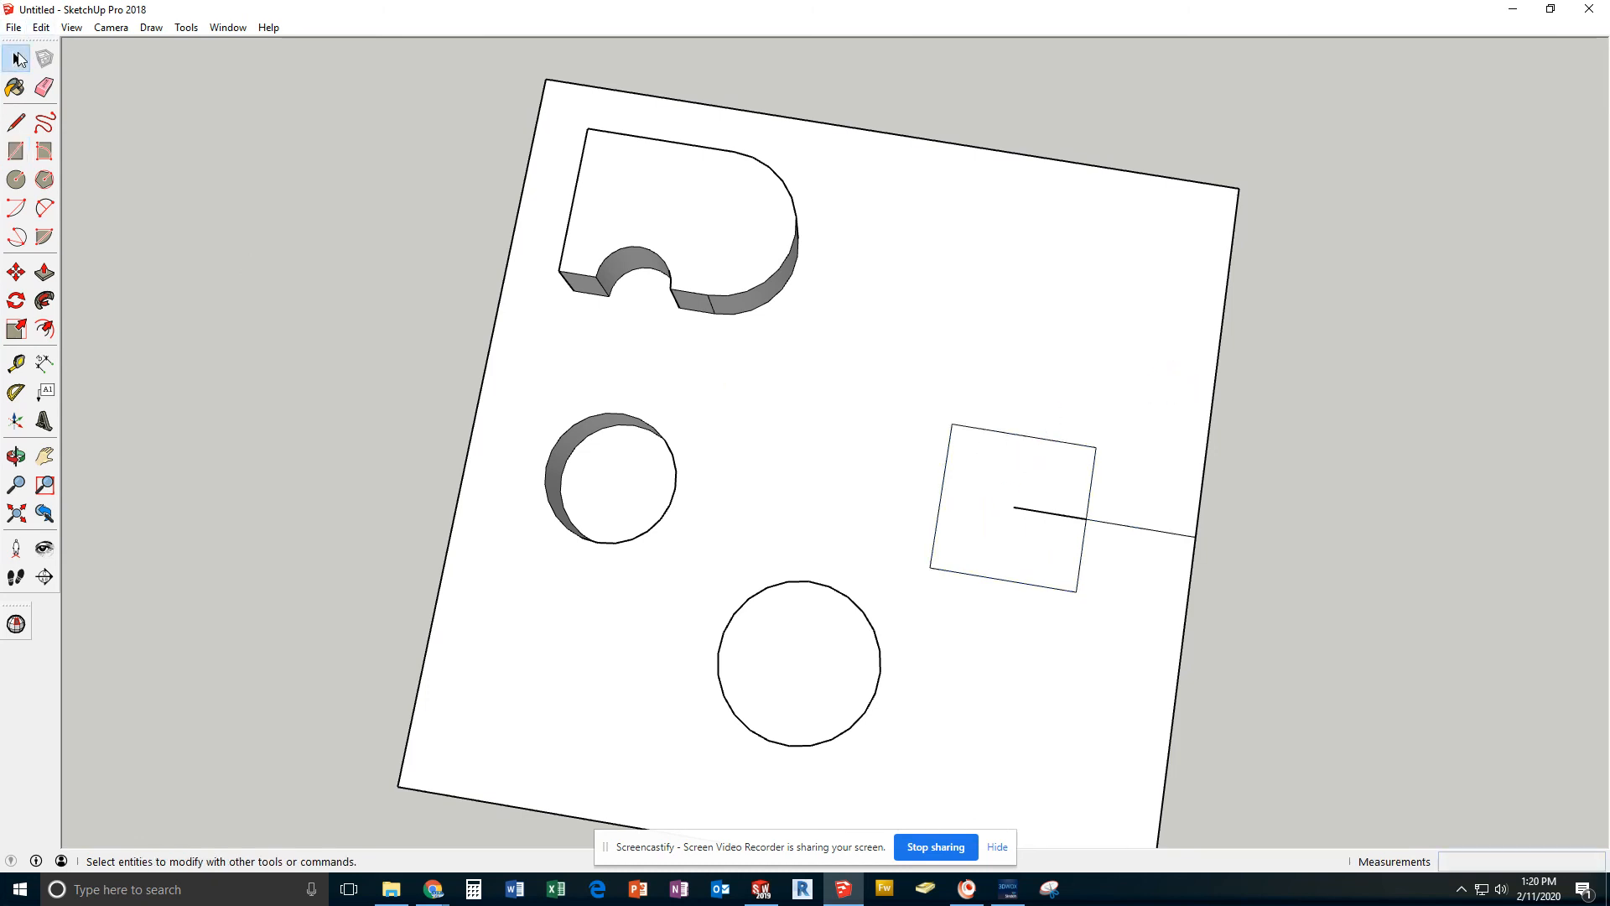